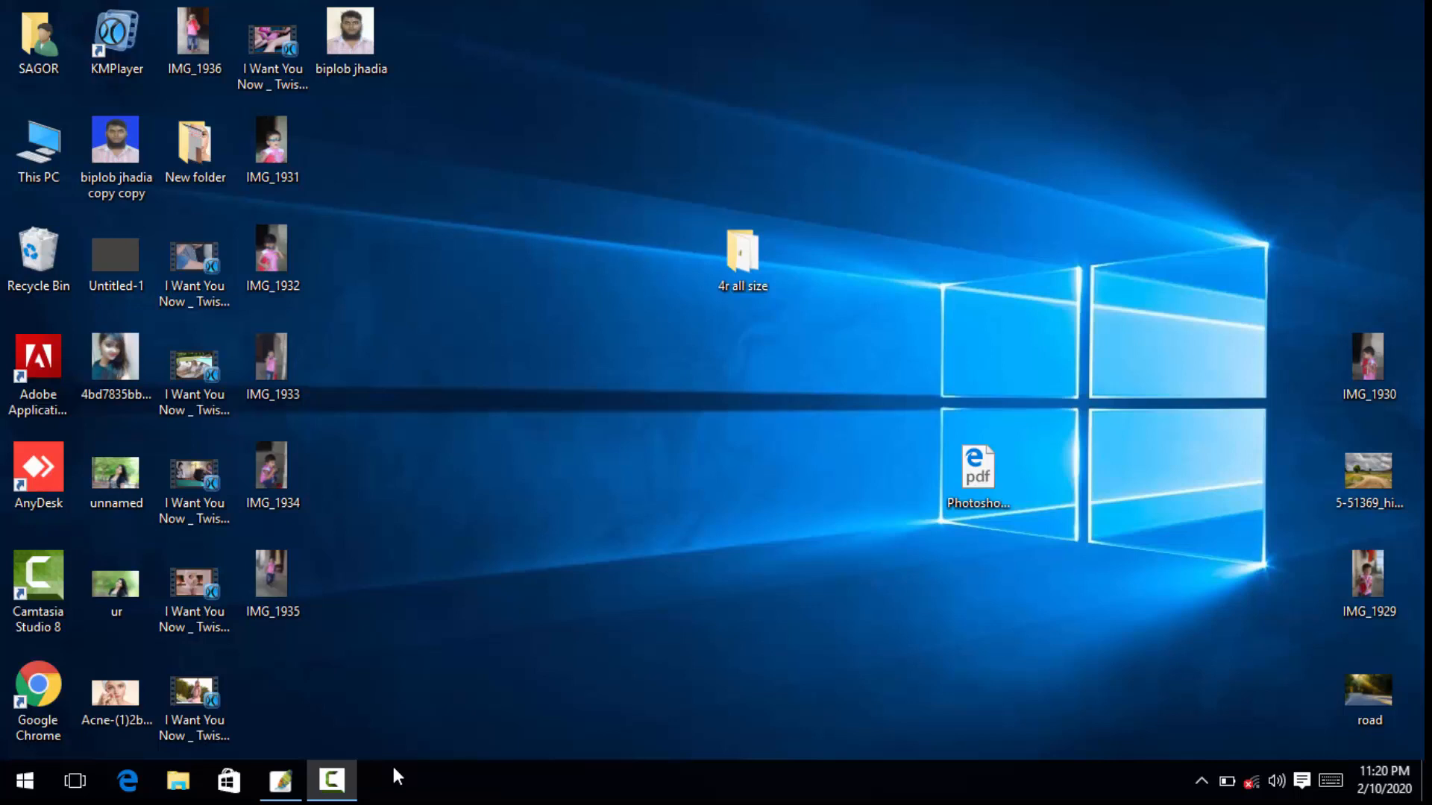
{"action": "mouse_move", "coordinate": [355, 775]}
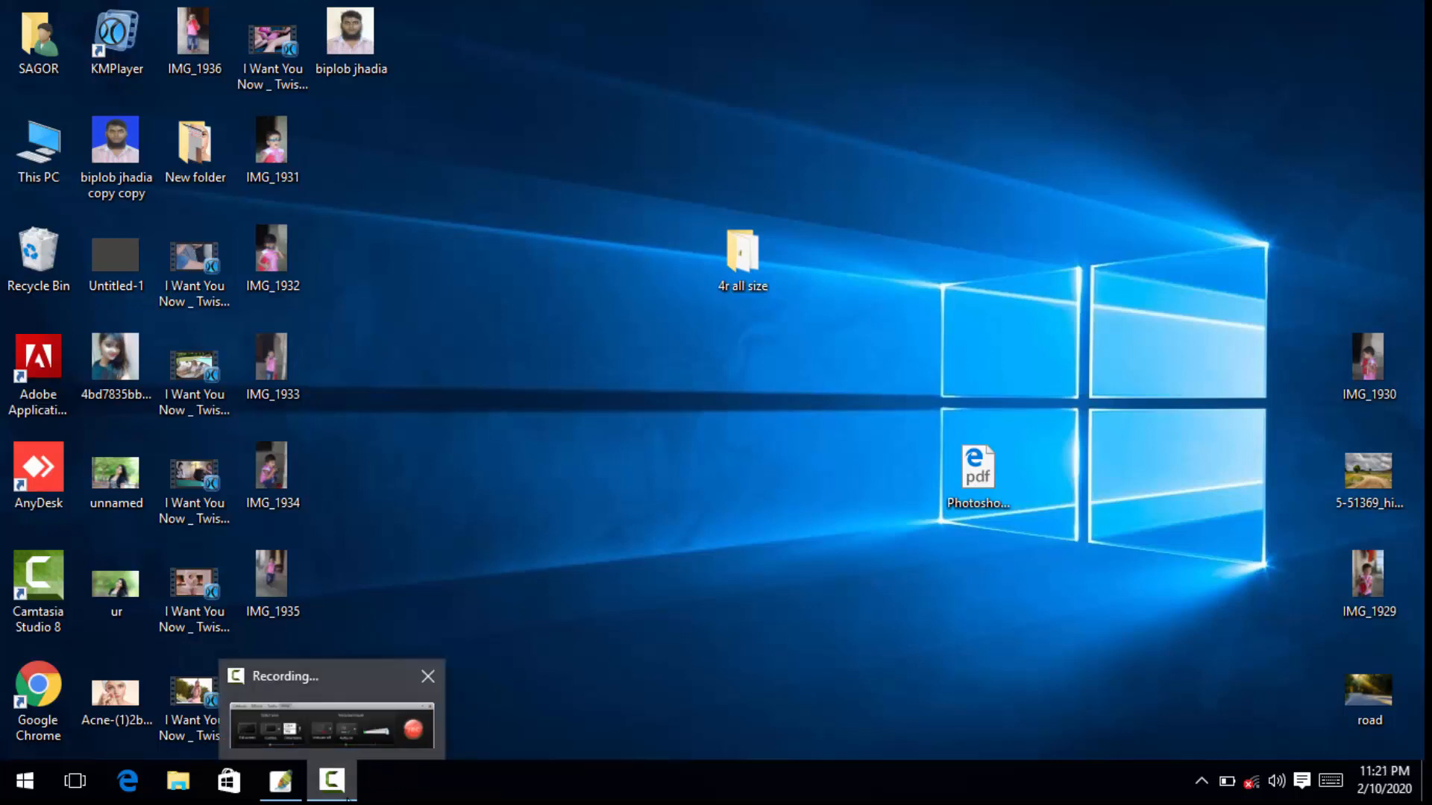
{"action": "left_click", "coordinate": [348, 800]}
{"action": "left_click", "coordinate": [1381, 623]}
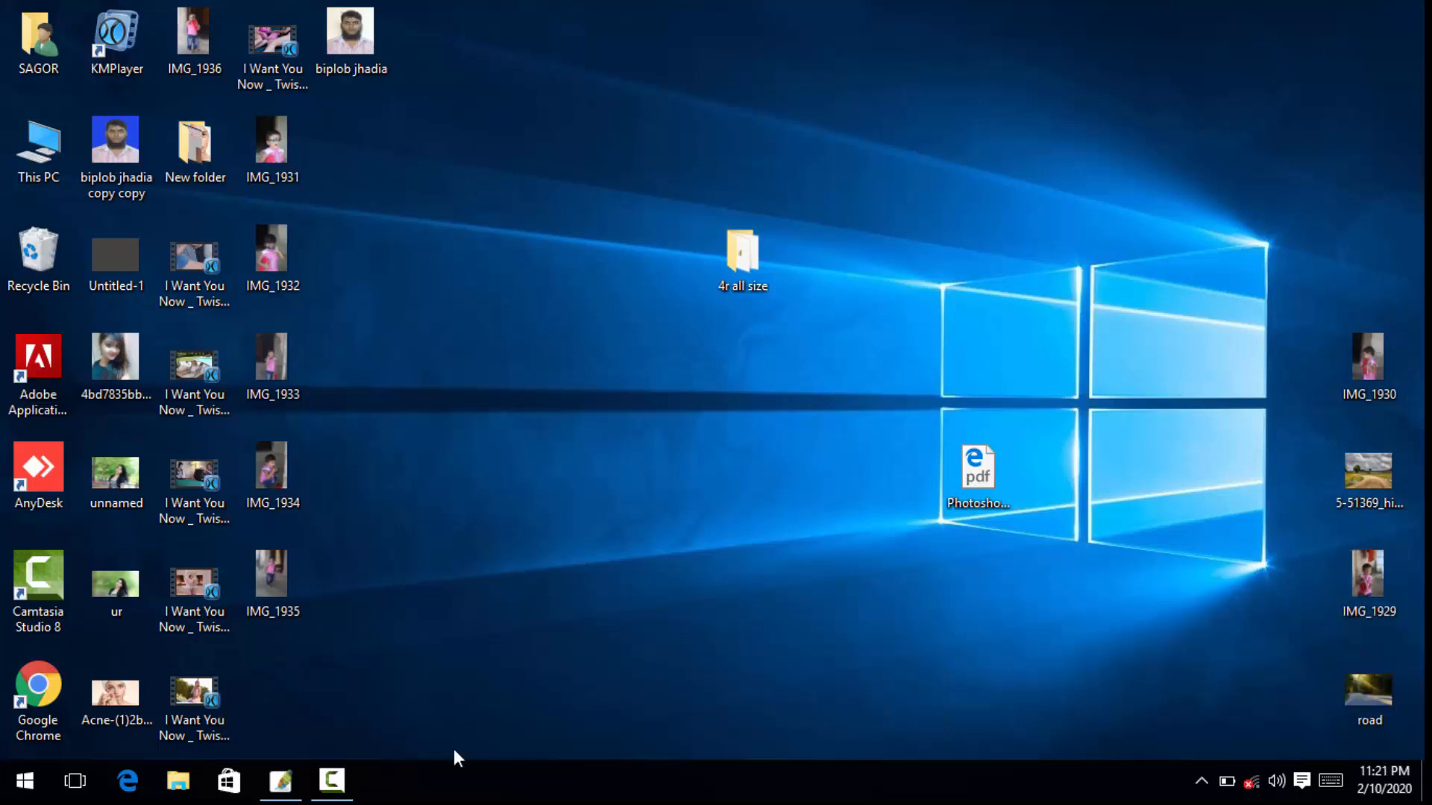
- Switch to Photoshop and apply the Imagenomic Noiseware Professional filter with its Default settings to the cut-out child layer
{"action": "left_click", "coordinate": [280, 780]}
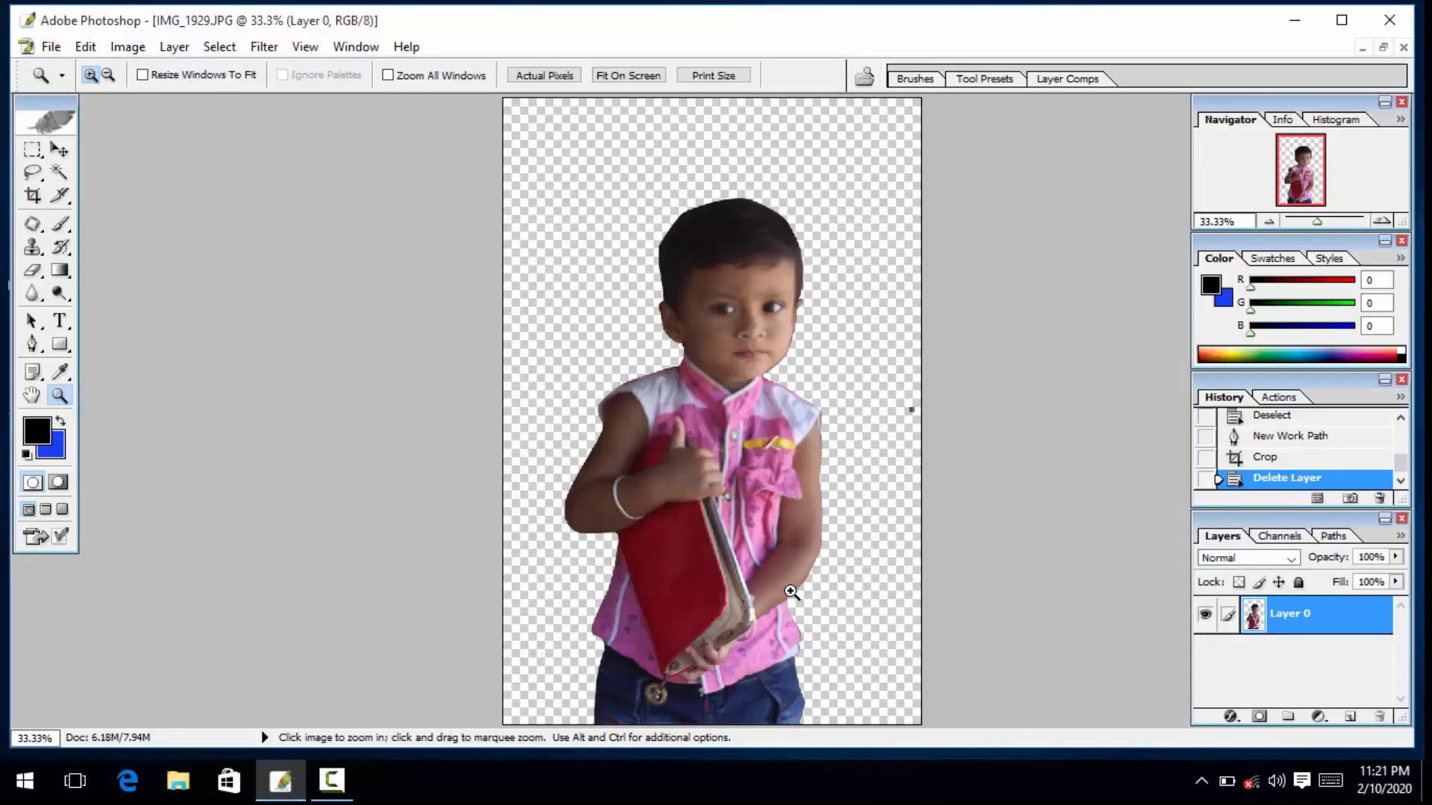
{"action": "left_click", "coordinate": [690, 501]}
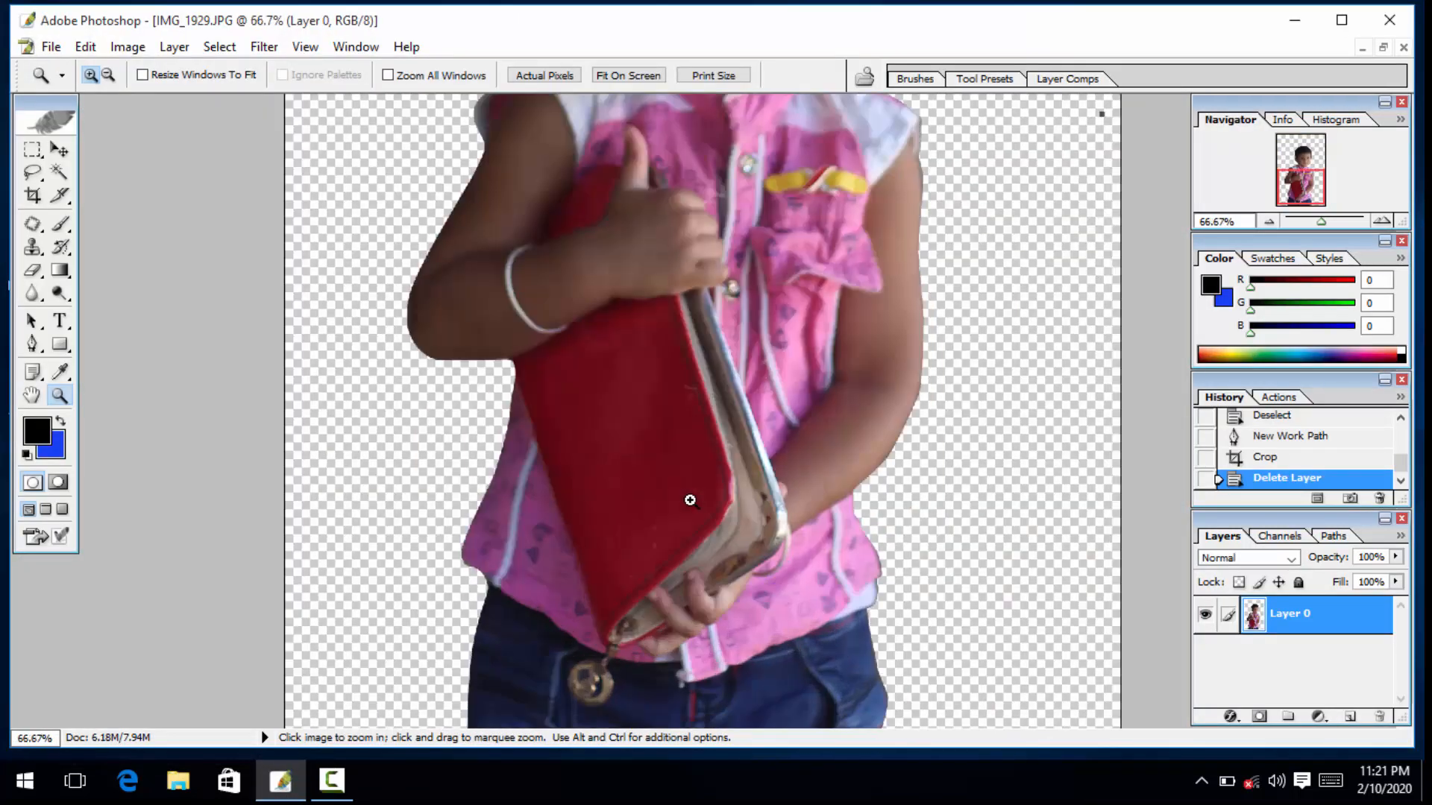
{"action": "scroll", "coordinate": [690, 500], "scroll_direction": "up", "scroll_amount": 1}
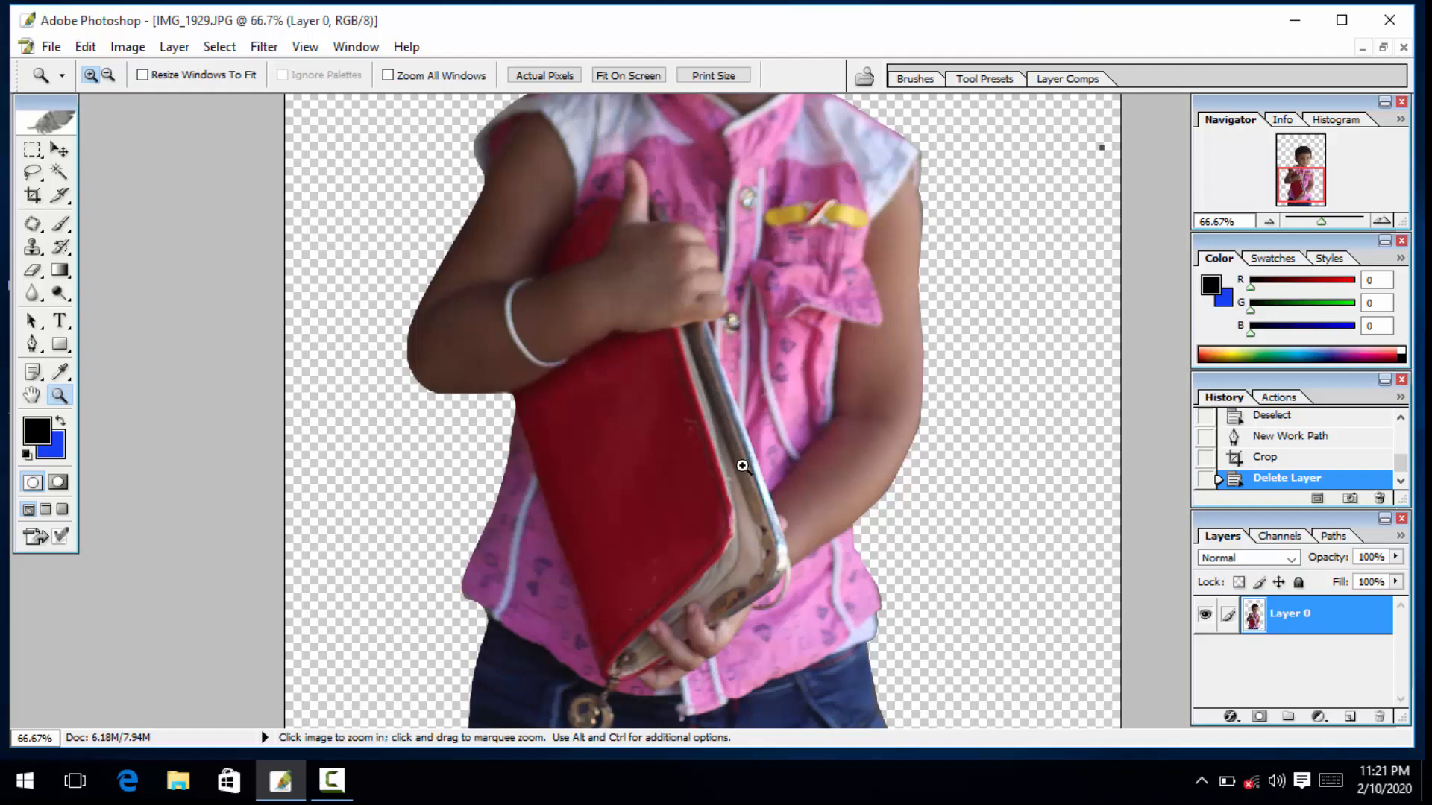
{"action": "left_click_drag", "start_coordinate": [628, 345], "coordinate": [646, 526]}
{"action": "left_click_drag", "start_coordinate": [803, 438], "coordinate": [763, 567]}
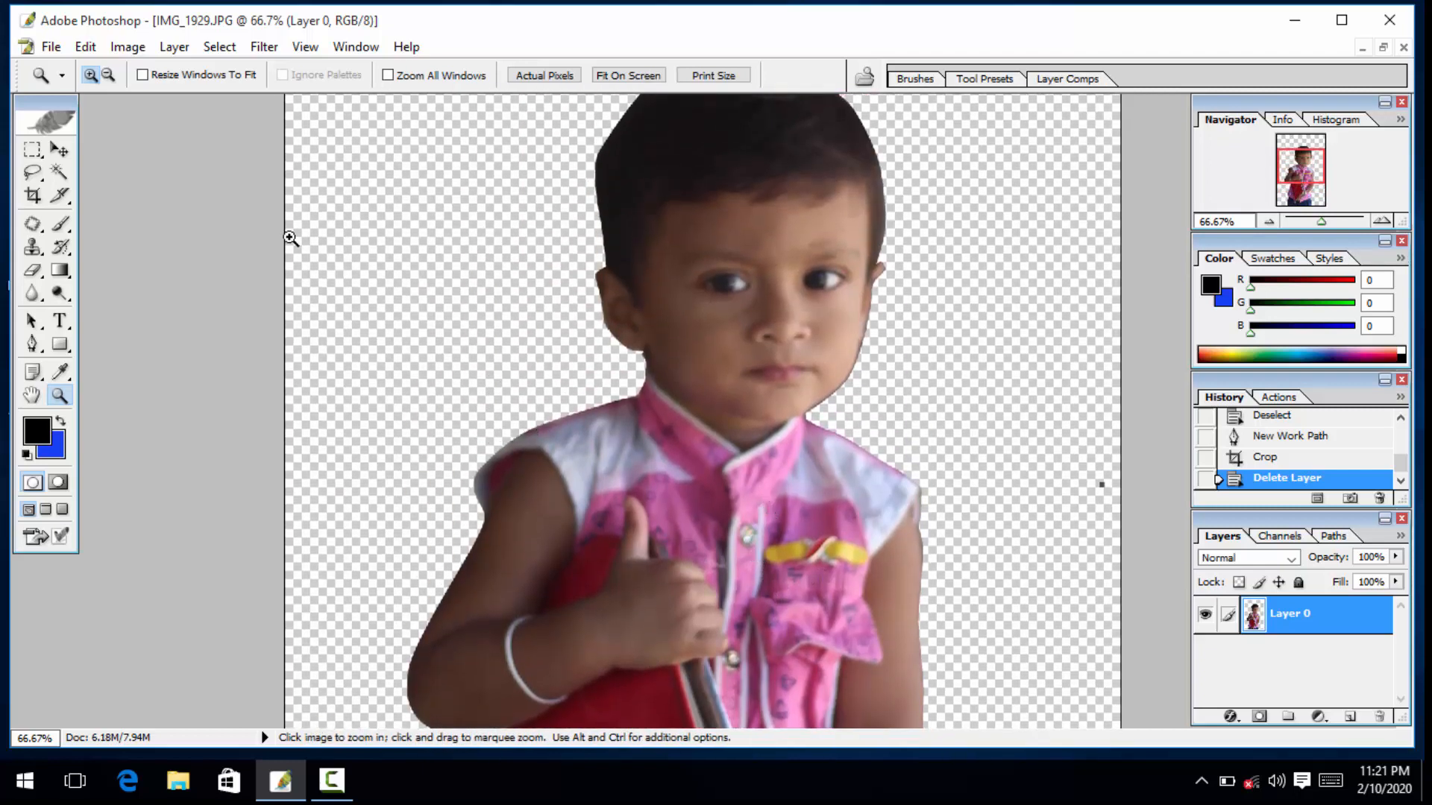
{"action": "left_click", "coordinate": [60, 152]}
{"action": "left_click", "coordinate": [264, 47]}
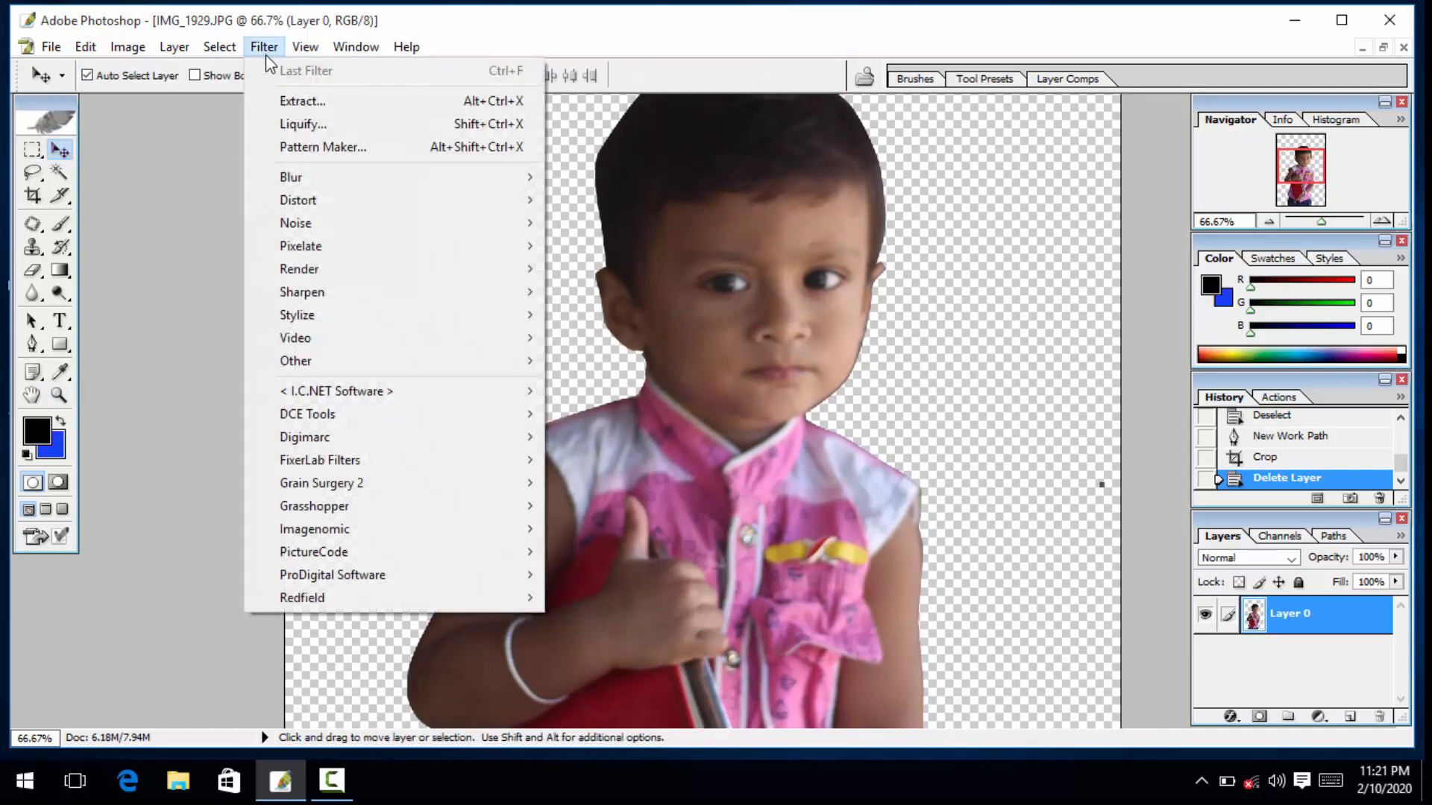
{"action": "mouse_move", "coordinate": [347, 531]}
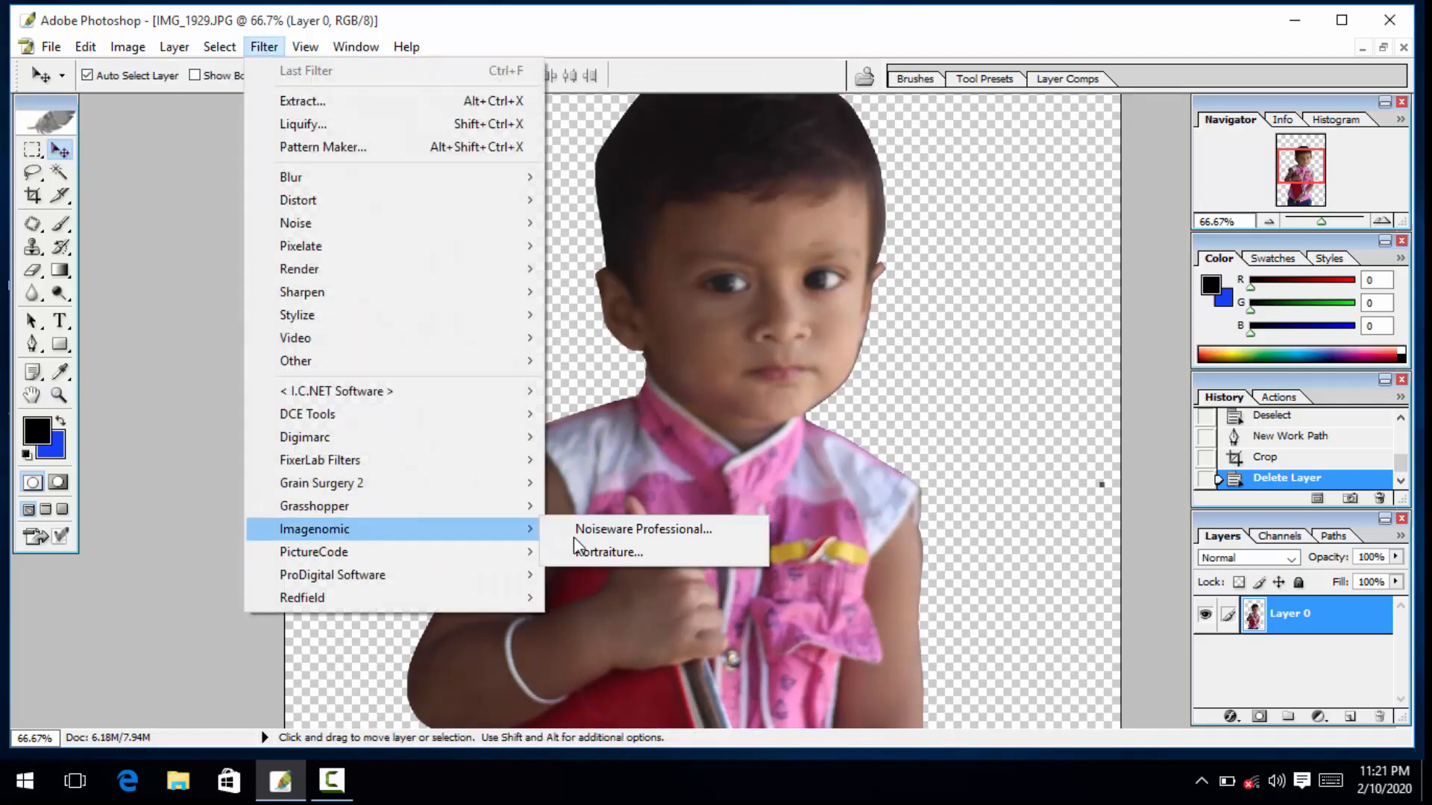
{"action": "left_click", "coordinate": [578, 534]}
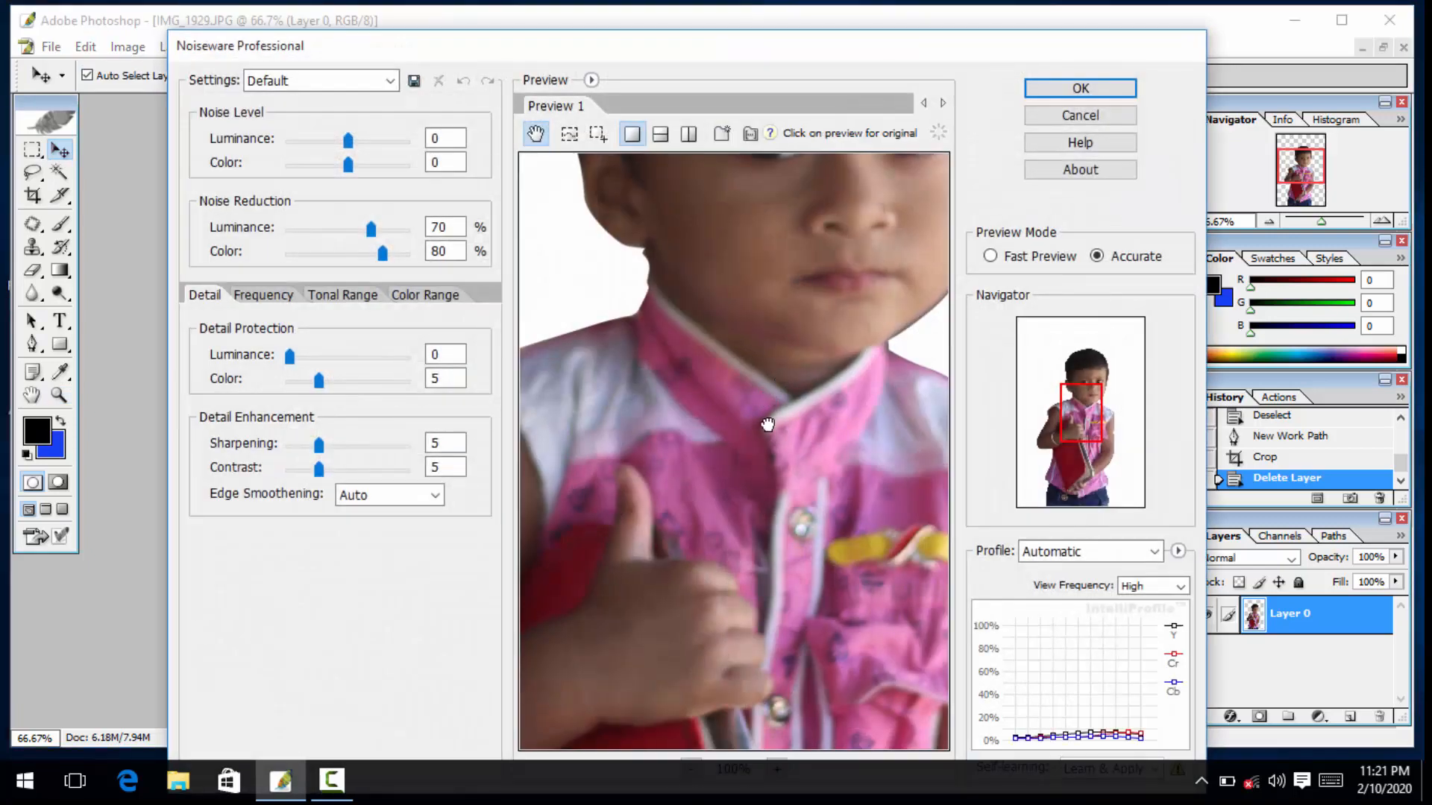
{"action": "left_click_drag", "start_coordinate": [690, 607], "coordinate": [746, 589]}
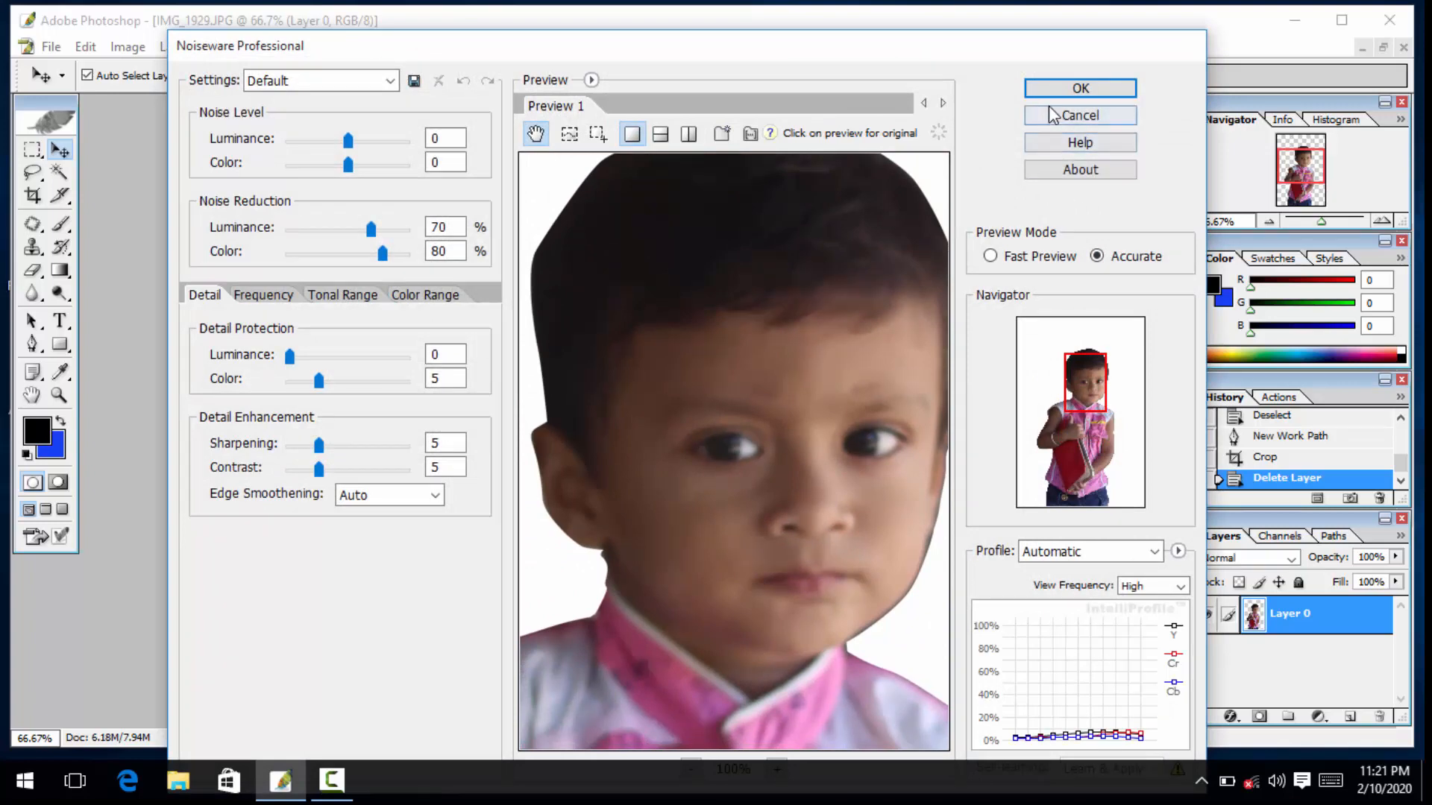
{"action": "left_click", "coordinate": [1074, 92]}
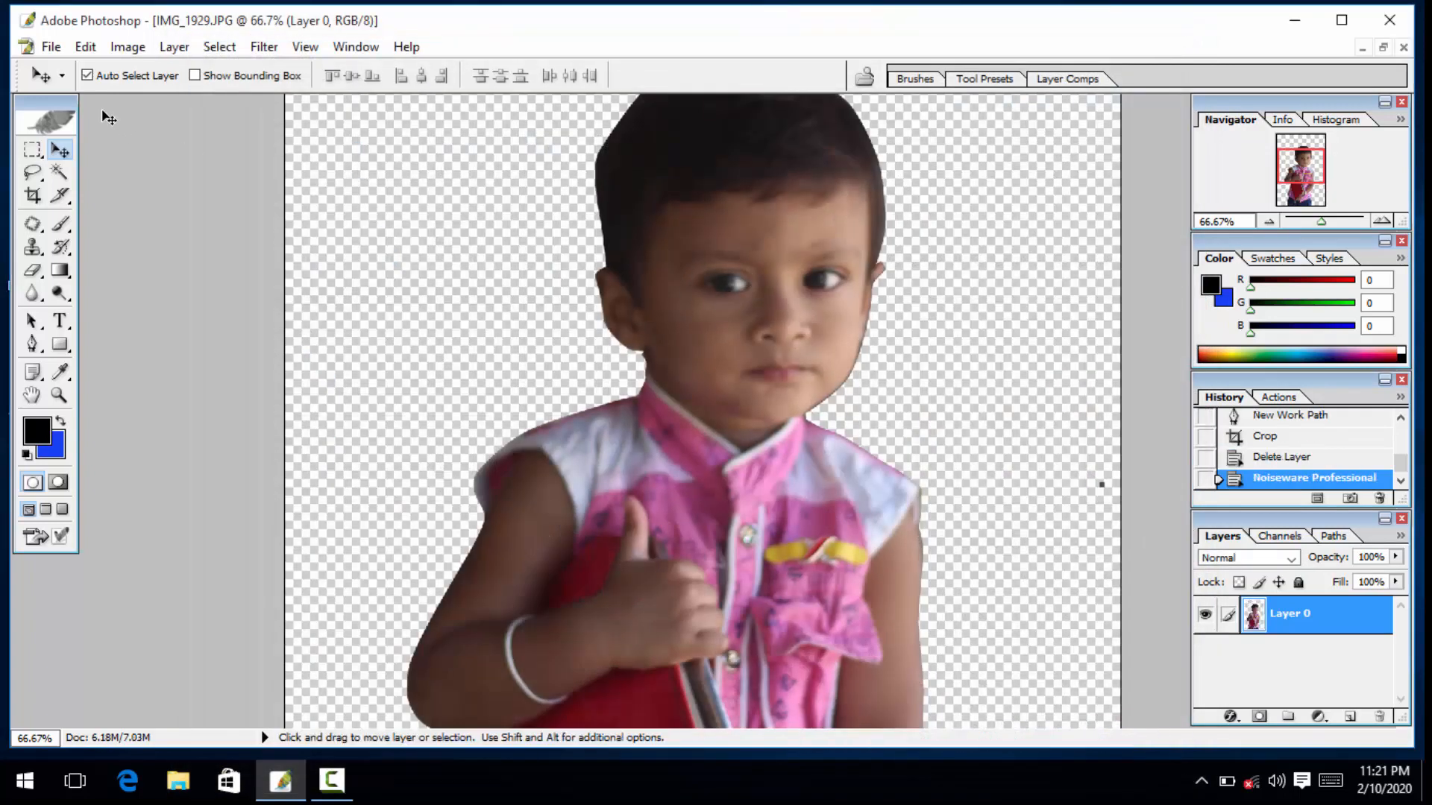
- Start a Selective Color adjustment on the child layer and set the Reds to Black -22% and Cyan -4%
{"action": "left_click", "coordinate": [128, 46]}
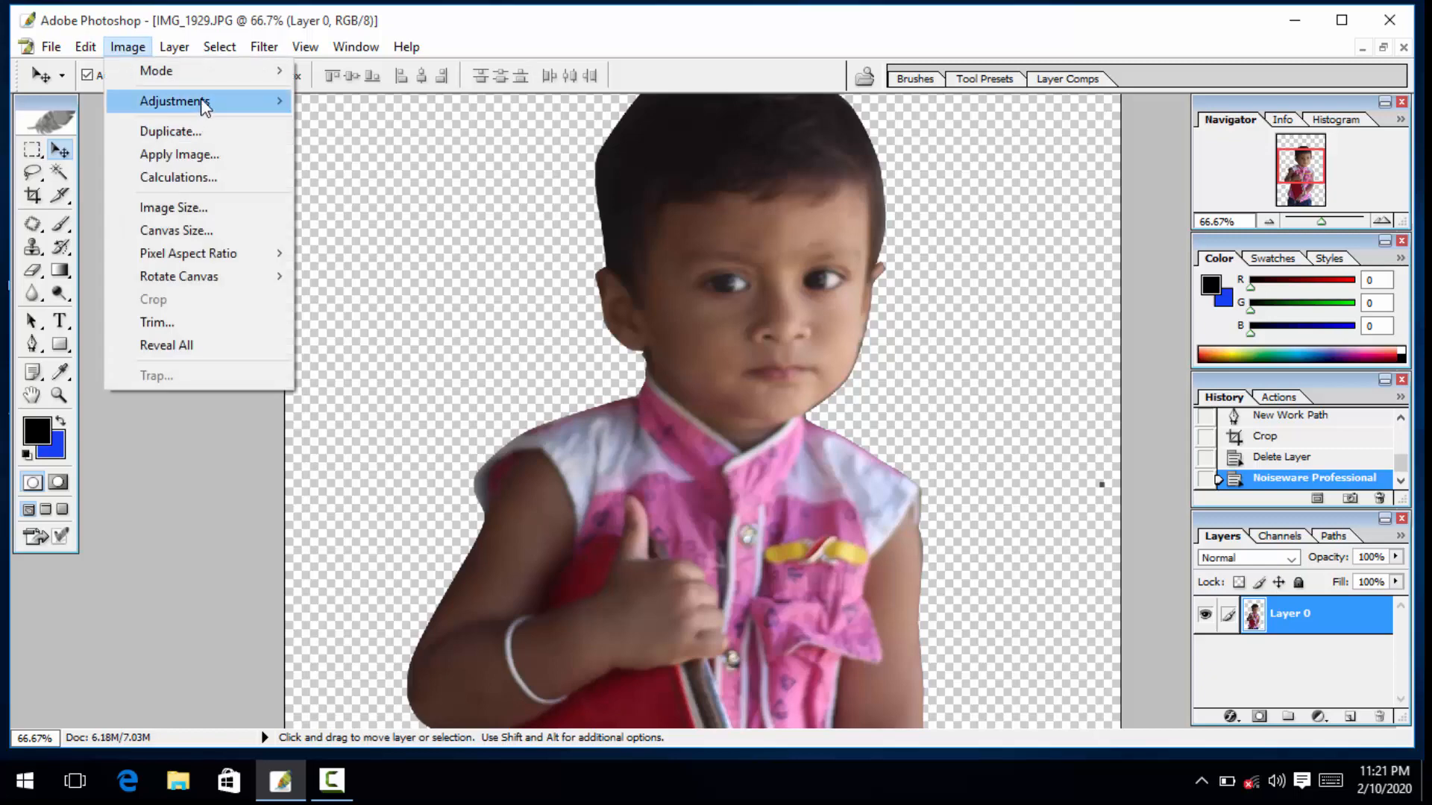
{"action": "mouse_move", "coordinate": [200, 101]}
{"action": "left_click", "coordinate": [413, 361]}
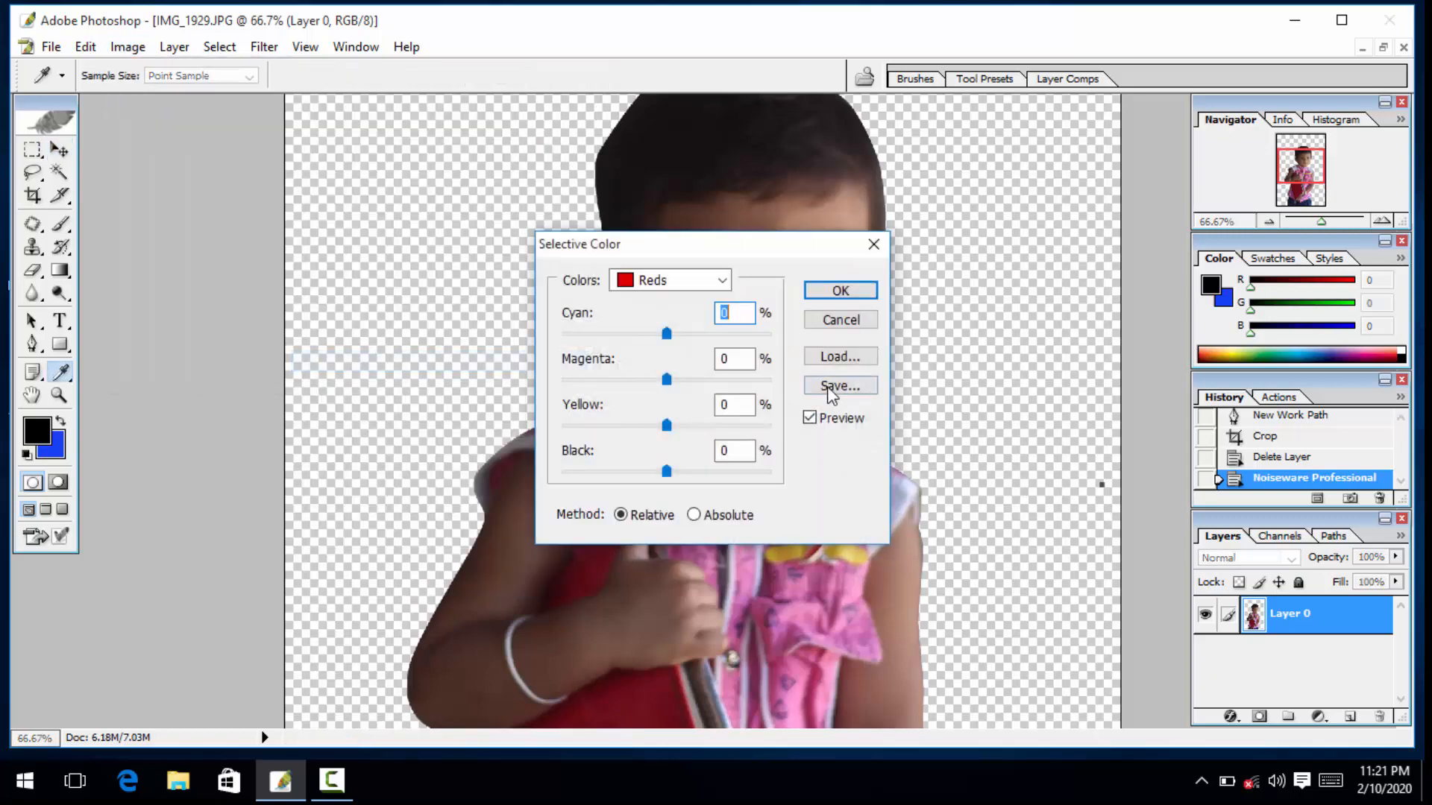
{"action": "left_click_drag", "start_coordinate": [716, 243], "coordinate": [1266, 240]}
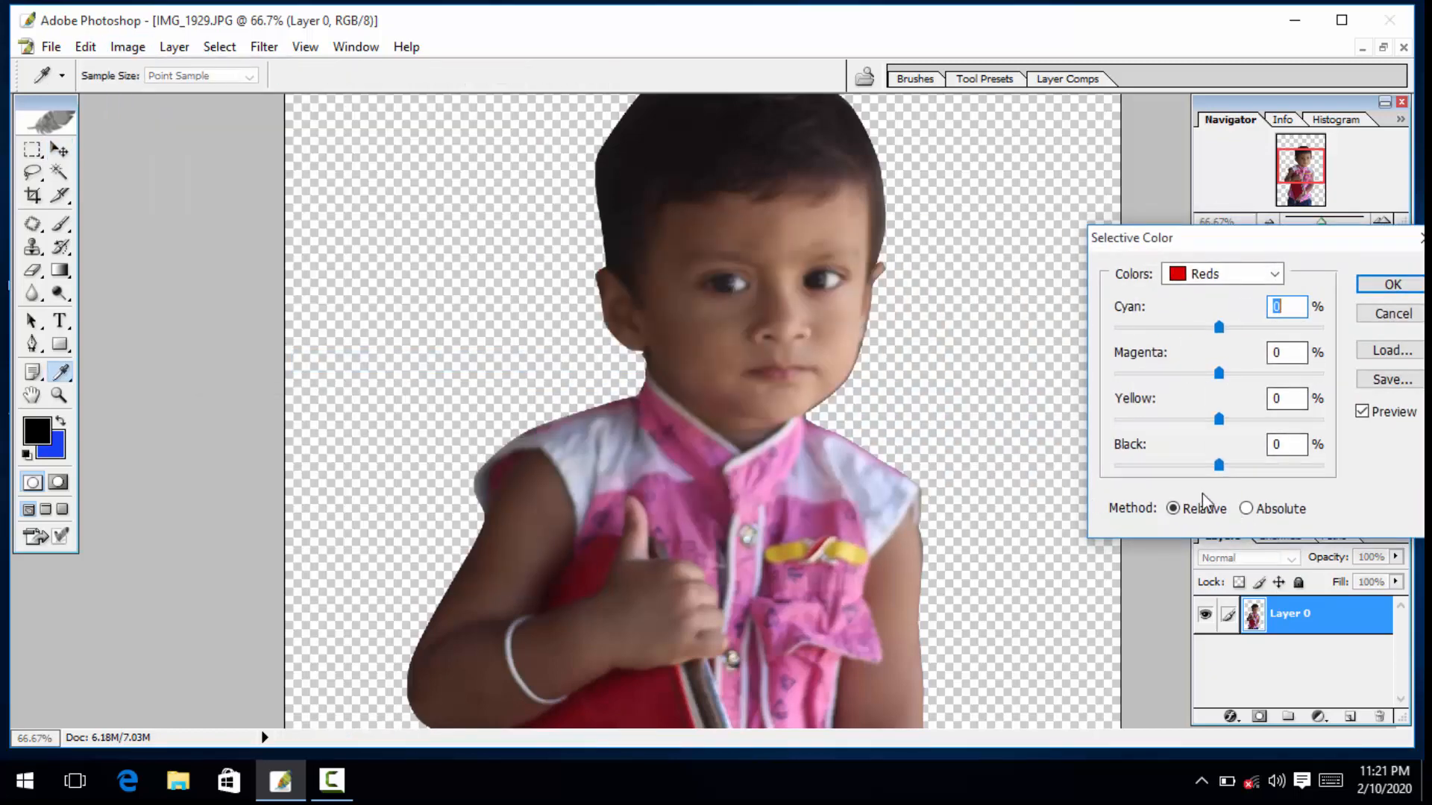
{"action": "left_click_drag", "start_coordinate": [1218, 465], "coordinate": [1197, 468]}
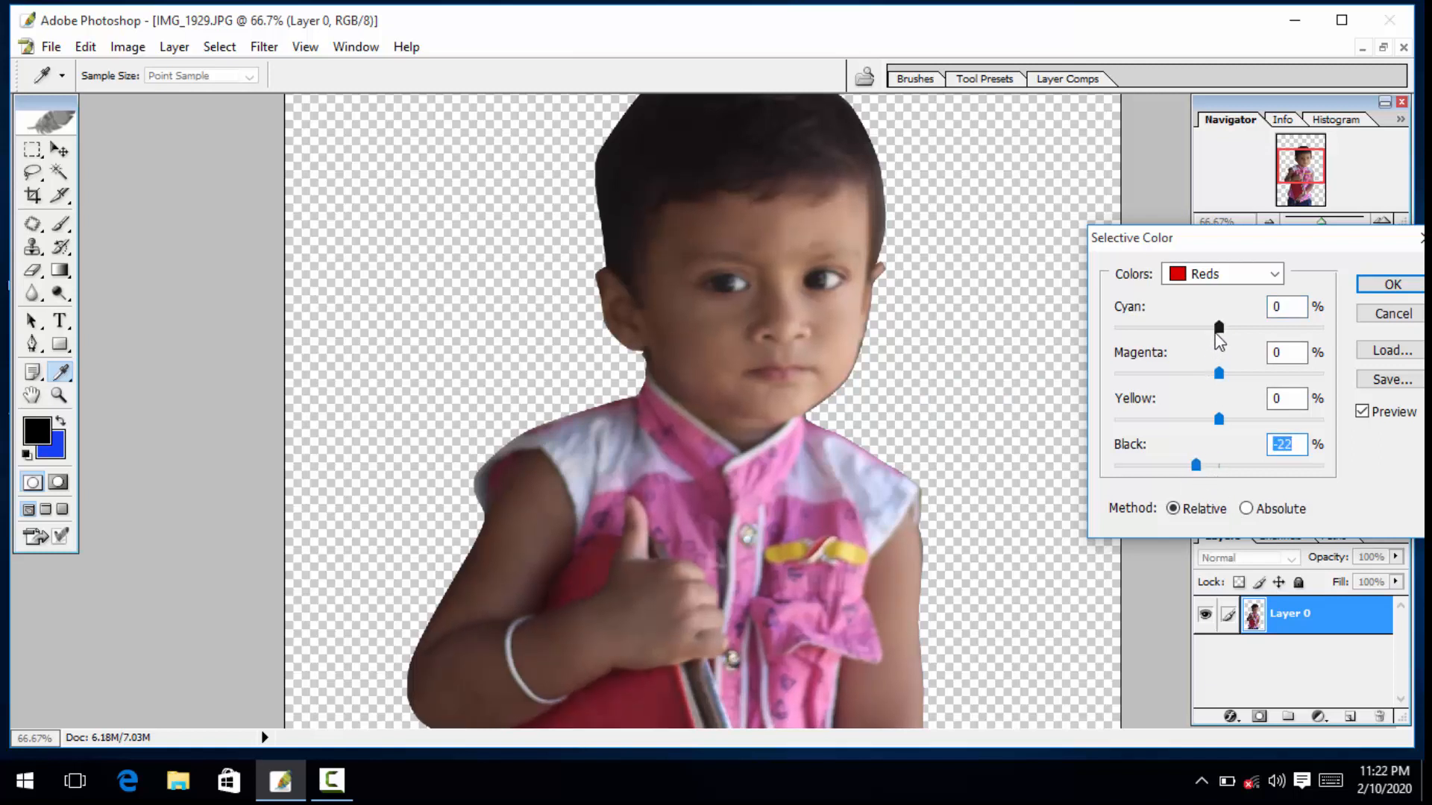
{"action": "mouse_move", "coordinate": [1216, 333]}
{"action": "left_mouse_down"}
{"action": "mouse_move", "coordinate": [1193, 332]}
{"action": "mouse_move", "coordinate": [1213, 333]}
{"action": "left_mouse_up"}
- Set the Black value of the Blacks to +8% and apply the Selective Color adjustment
{"action": "left_click", "coordinate": [1231, 275]}
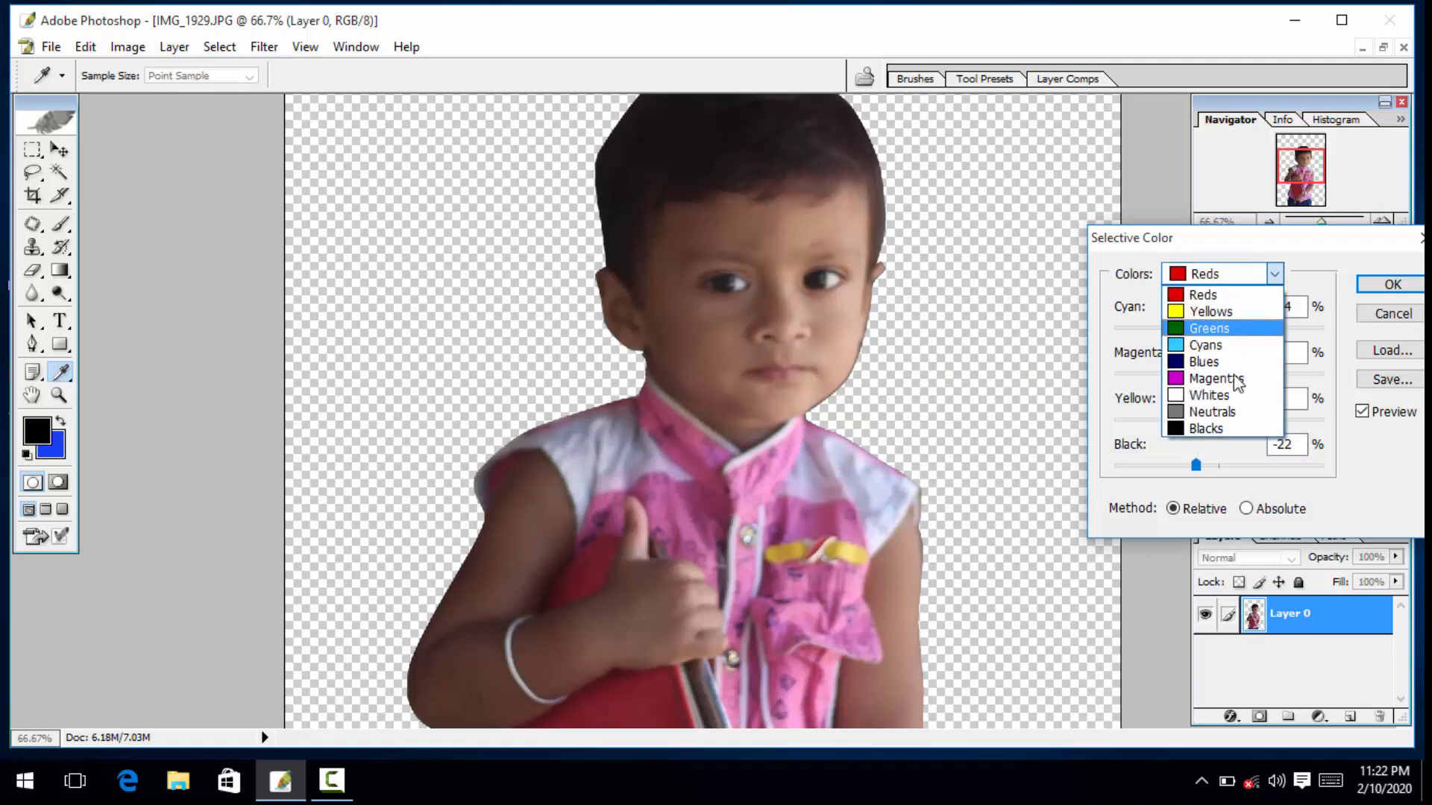
{"action": "left_click", "coordinate": [1238, 428]}
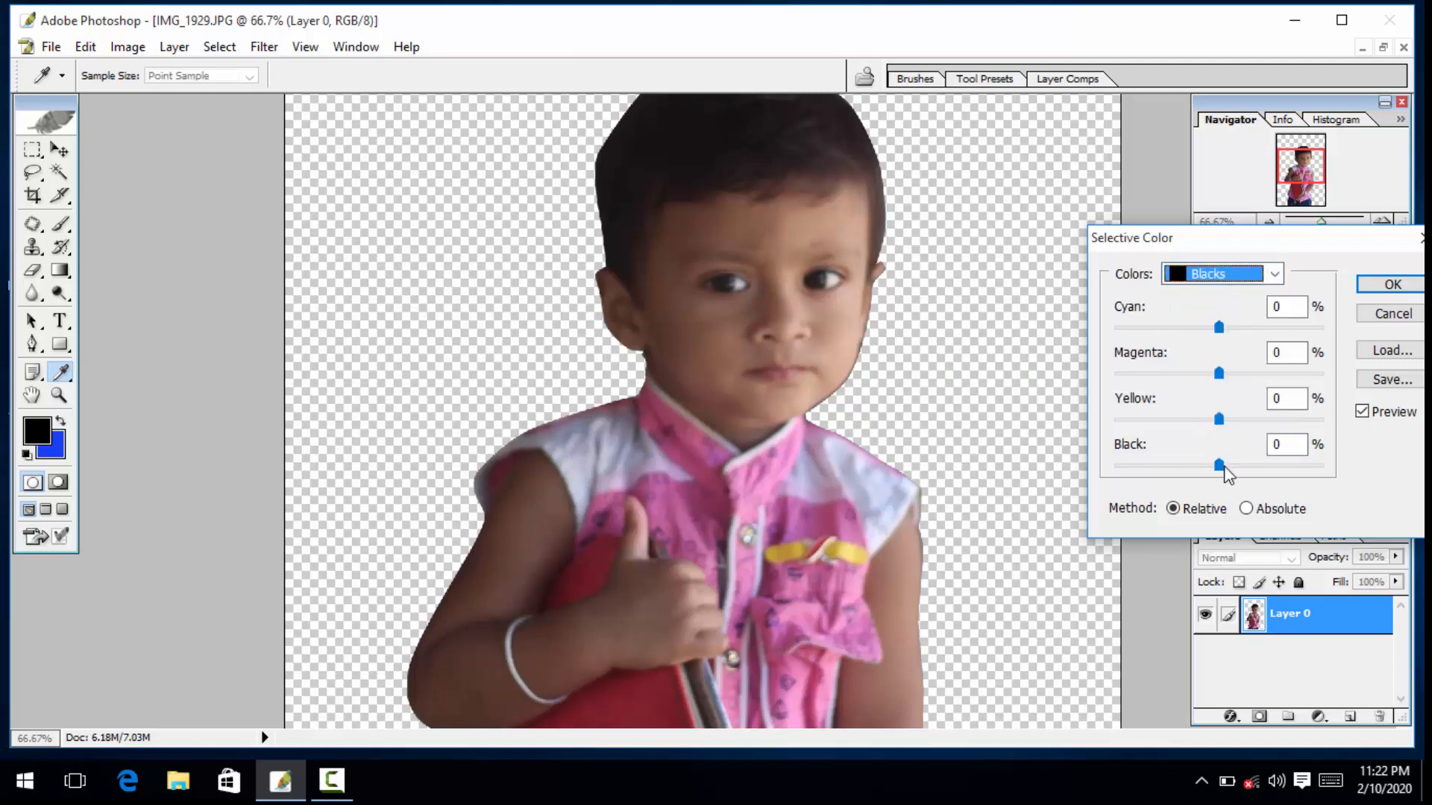
{"action": "left_click_drag", "start_coordinate": [1224, 468], "coordinate": [1228, 470]}
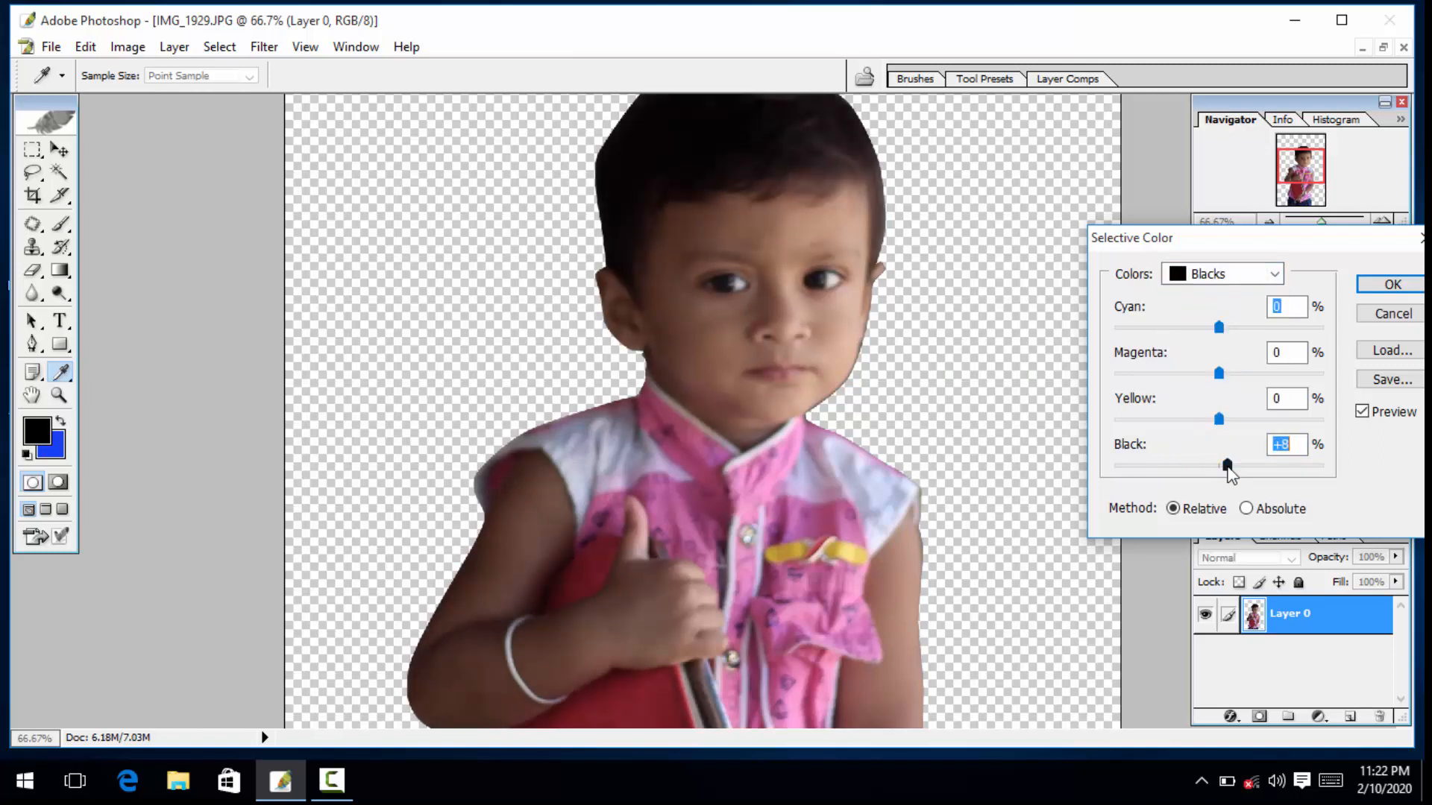
{"action": "left_click", "coordinate": [1388, 284]}
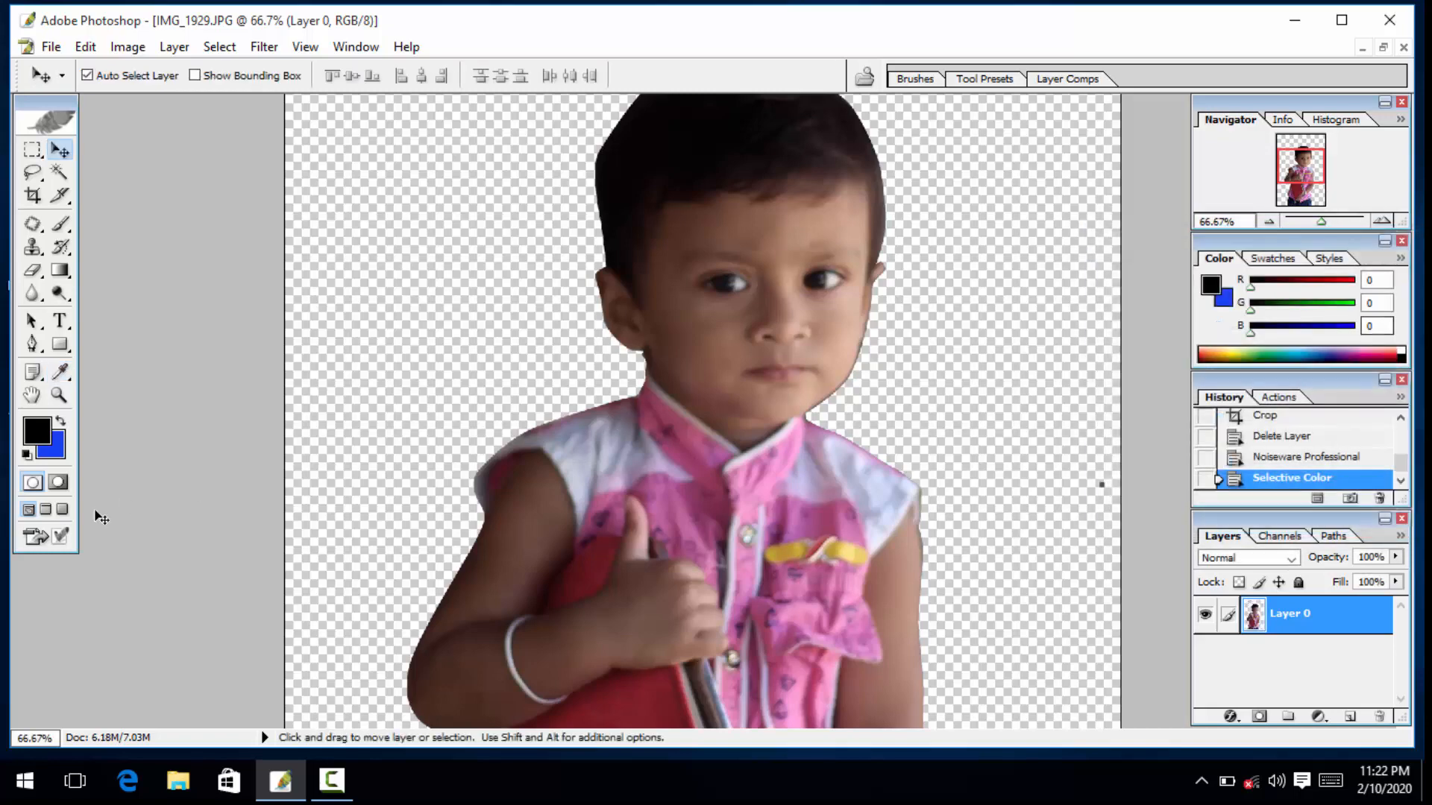
- Open the road image from the desktop in Photoshop and arrange its window beside the IMG_1929 document
{"action": "left_click", "coordinate": [63, 396]}
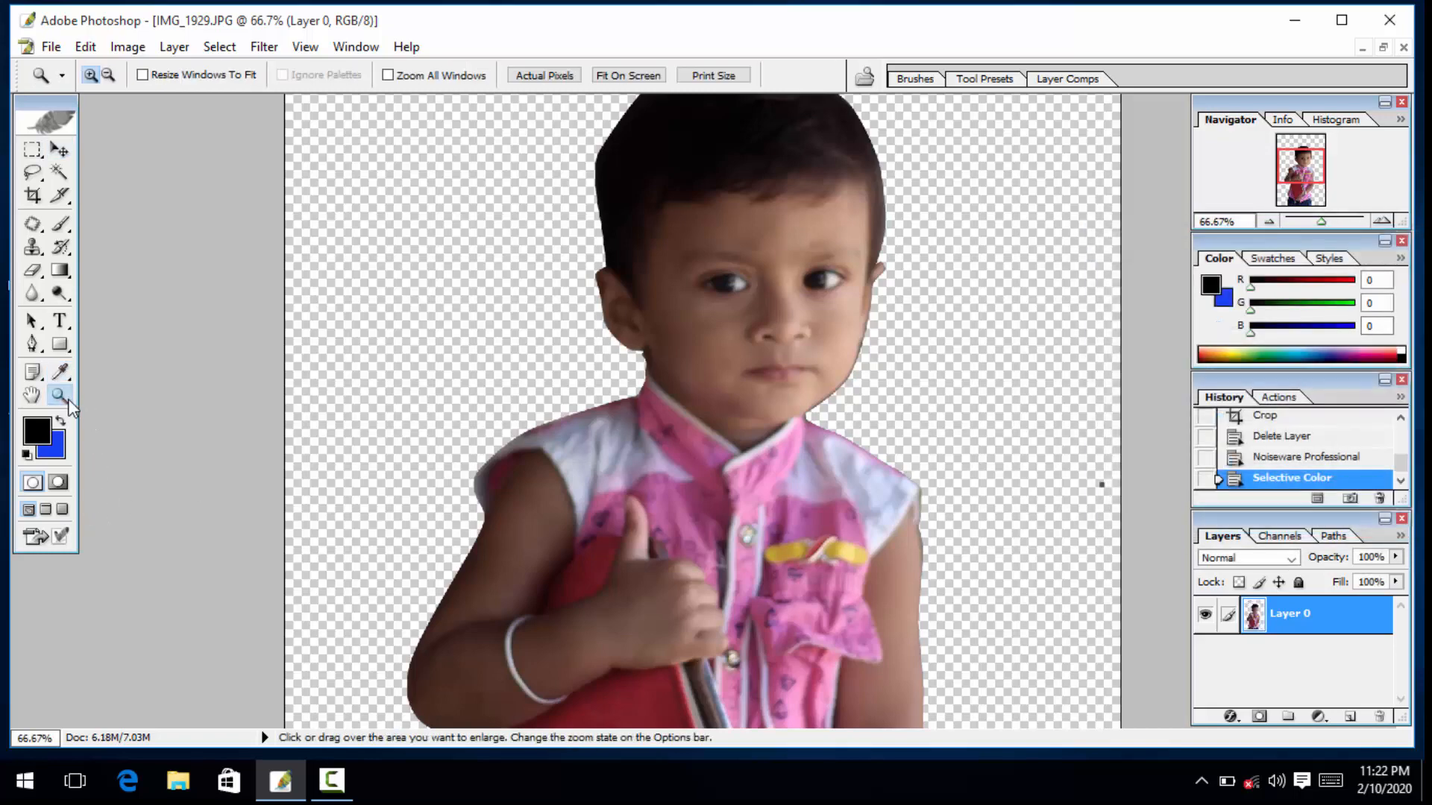
{"action": "left_click", "coordinate": [662, 483], "text": "alt"}
{"action": "left_click", "coordinate": [667, 485], "text": "alt"}
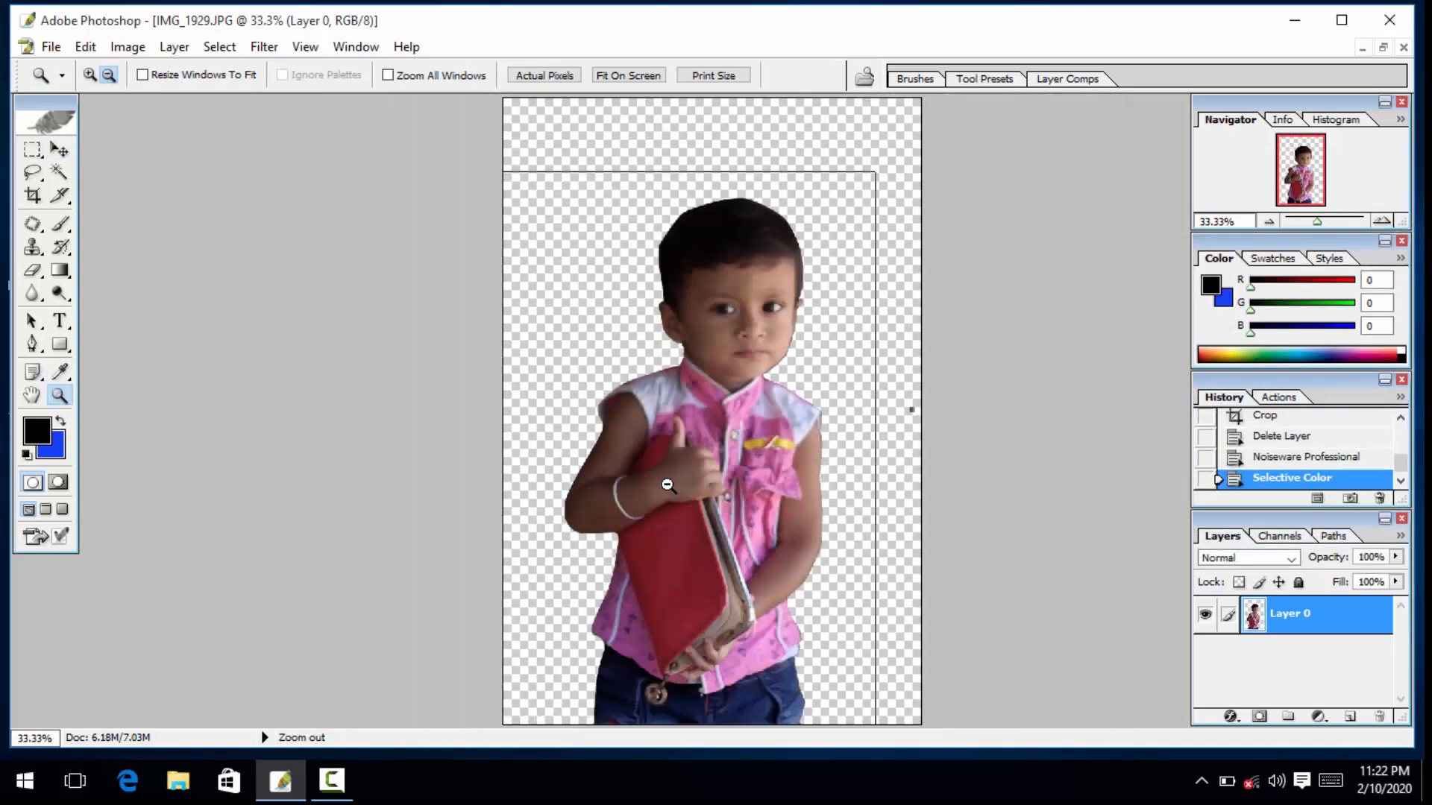
{"action": "left_click", "coordinate": [668, 485], "text": "alt"}
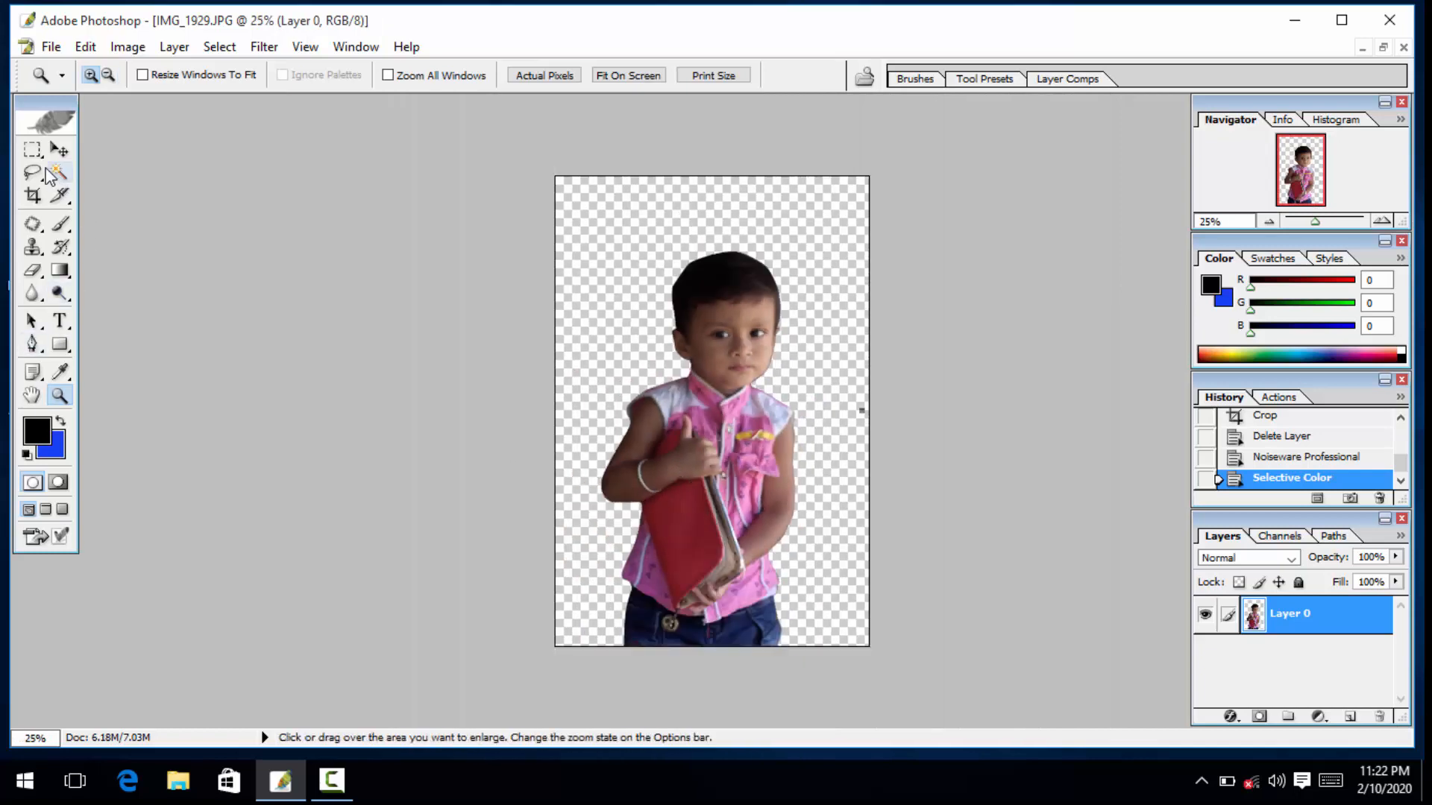
{"action": "left_click", "coordinate": [60, 150]}
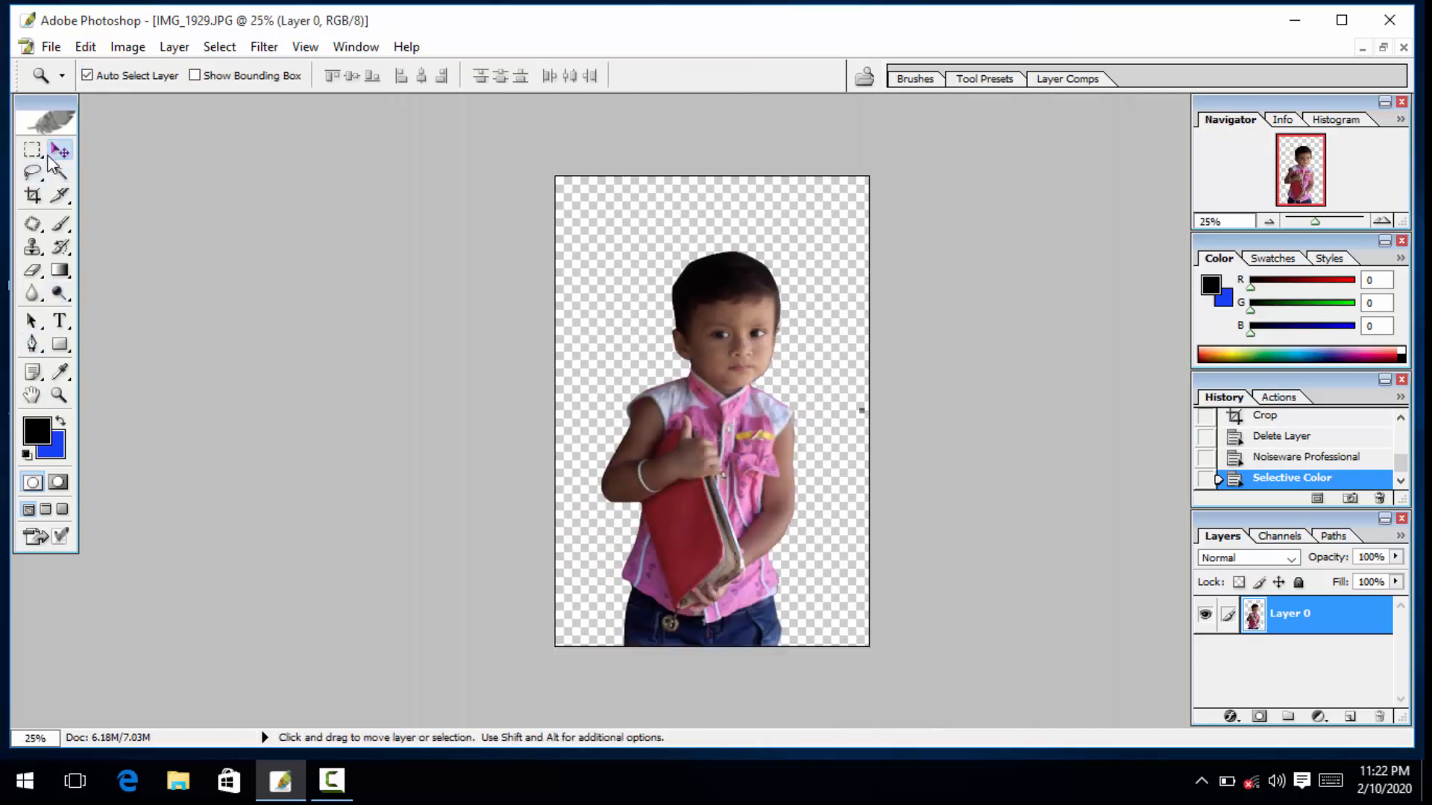
{"action": "left_click", "coordinate": [1384, 47]}
{"action": "double_click", "coordinate": [1269, 18]}
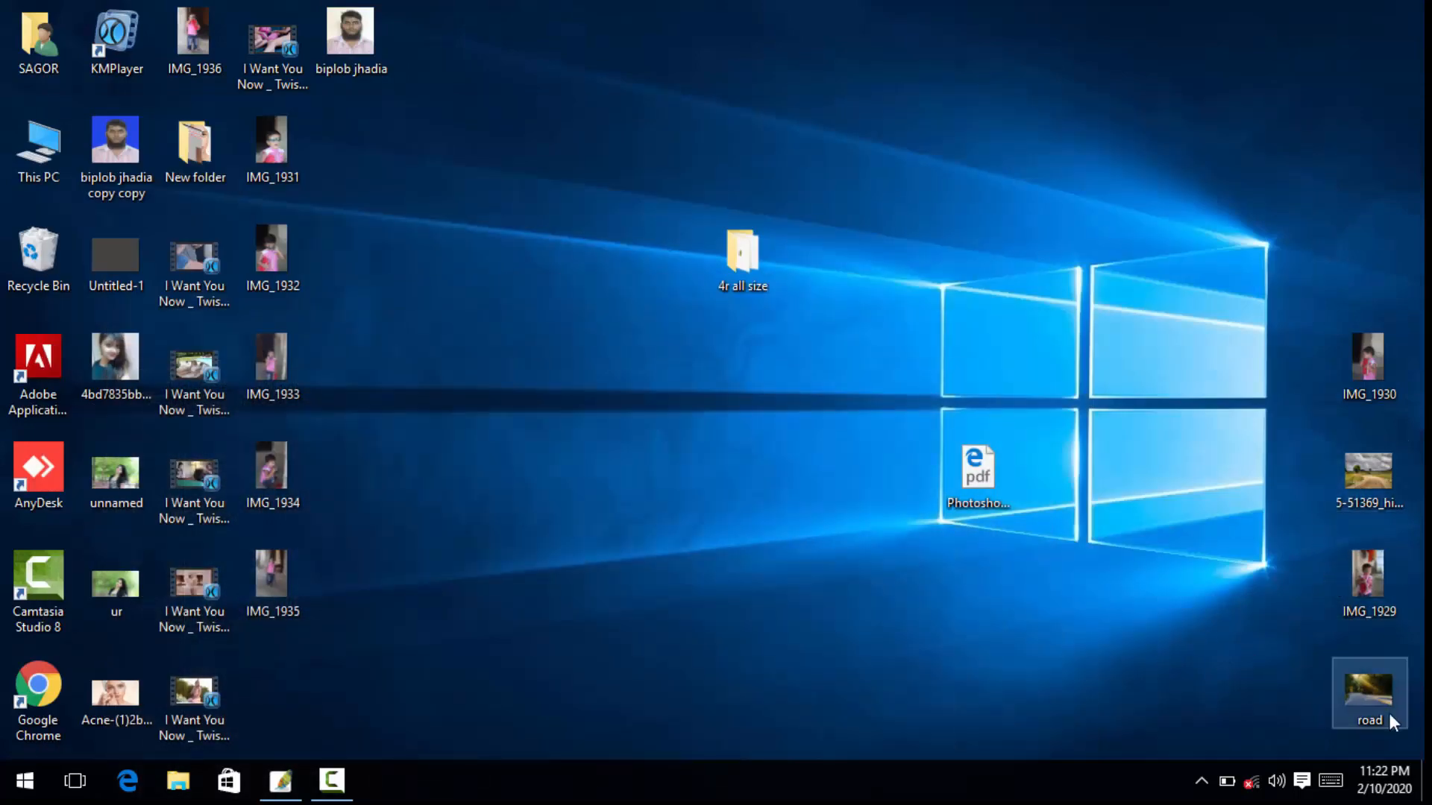
{"action": "left_click_drag", "start_coordinate": [1389, 719], "coordinate": [1171, 704]}
{"action": "left_click_drag", "start_coordinate": [1368, 705], "coordinate": [409, 206]}
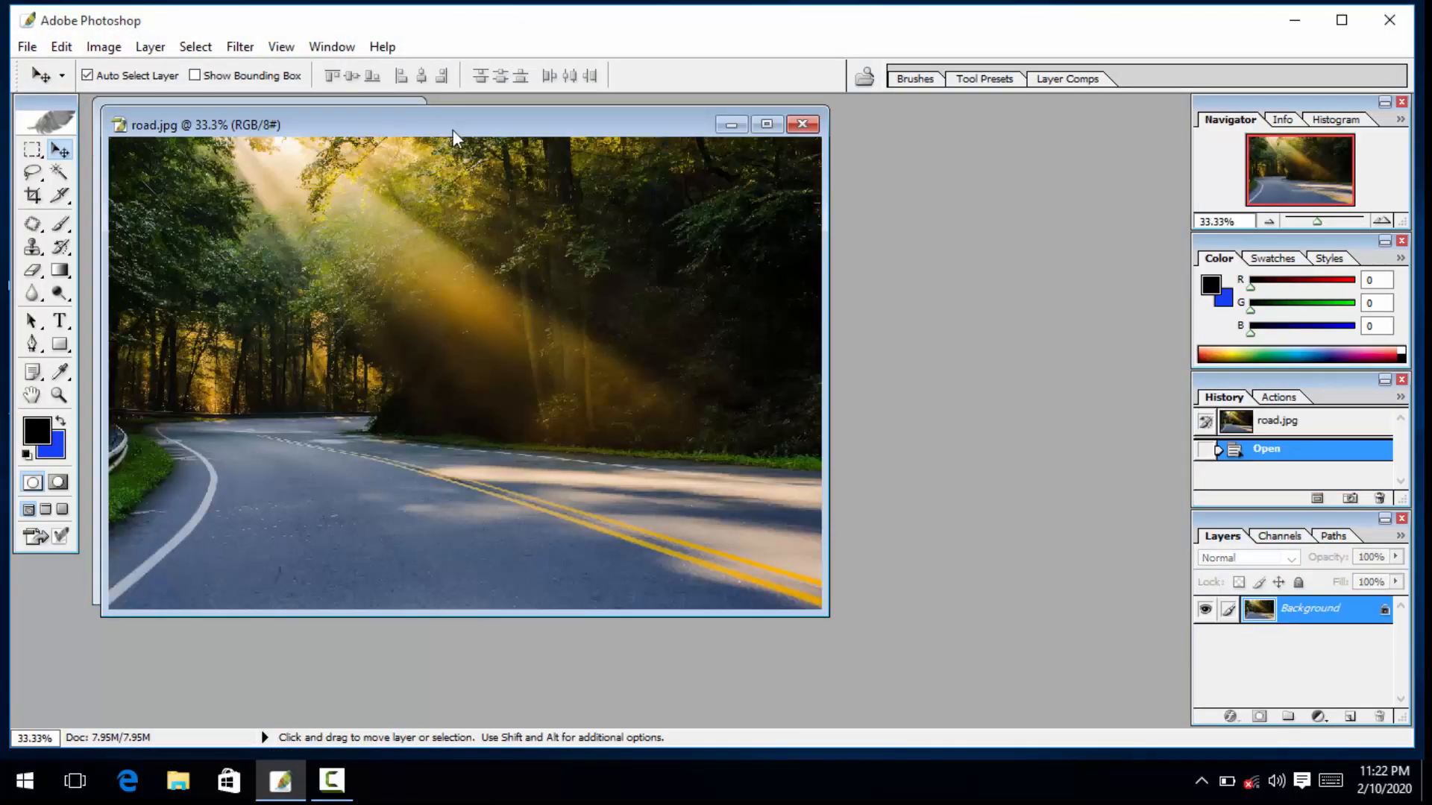
{"action": "left_click_drag", "start_coordinate": [453, 131], "coordinate": [672, 134]}
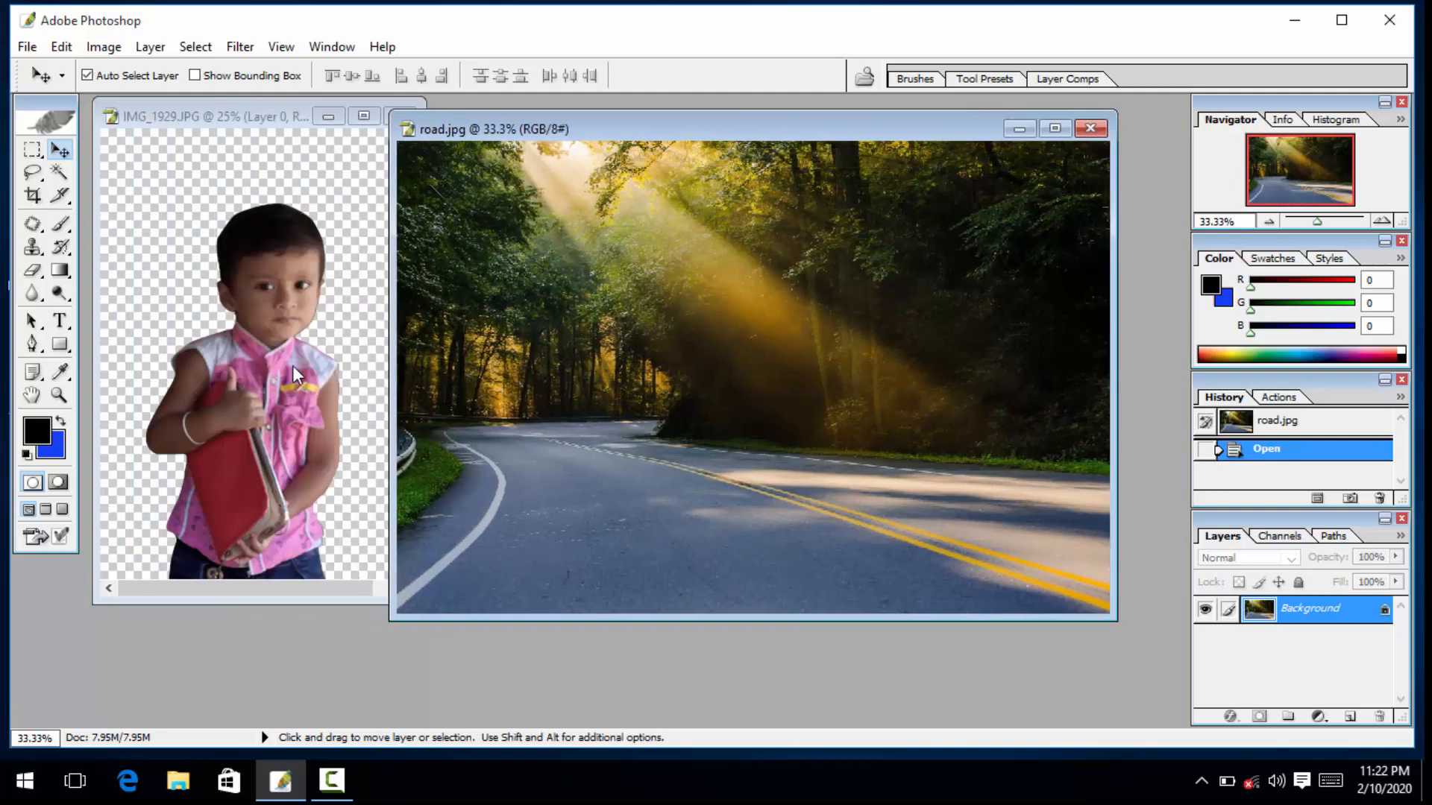
- Copy the road image into the IMG_1929 document as a new layer and position it over the upper part of the canvas
{"action": "left_click", "coordinate": [247, 413]}
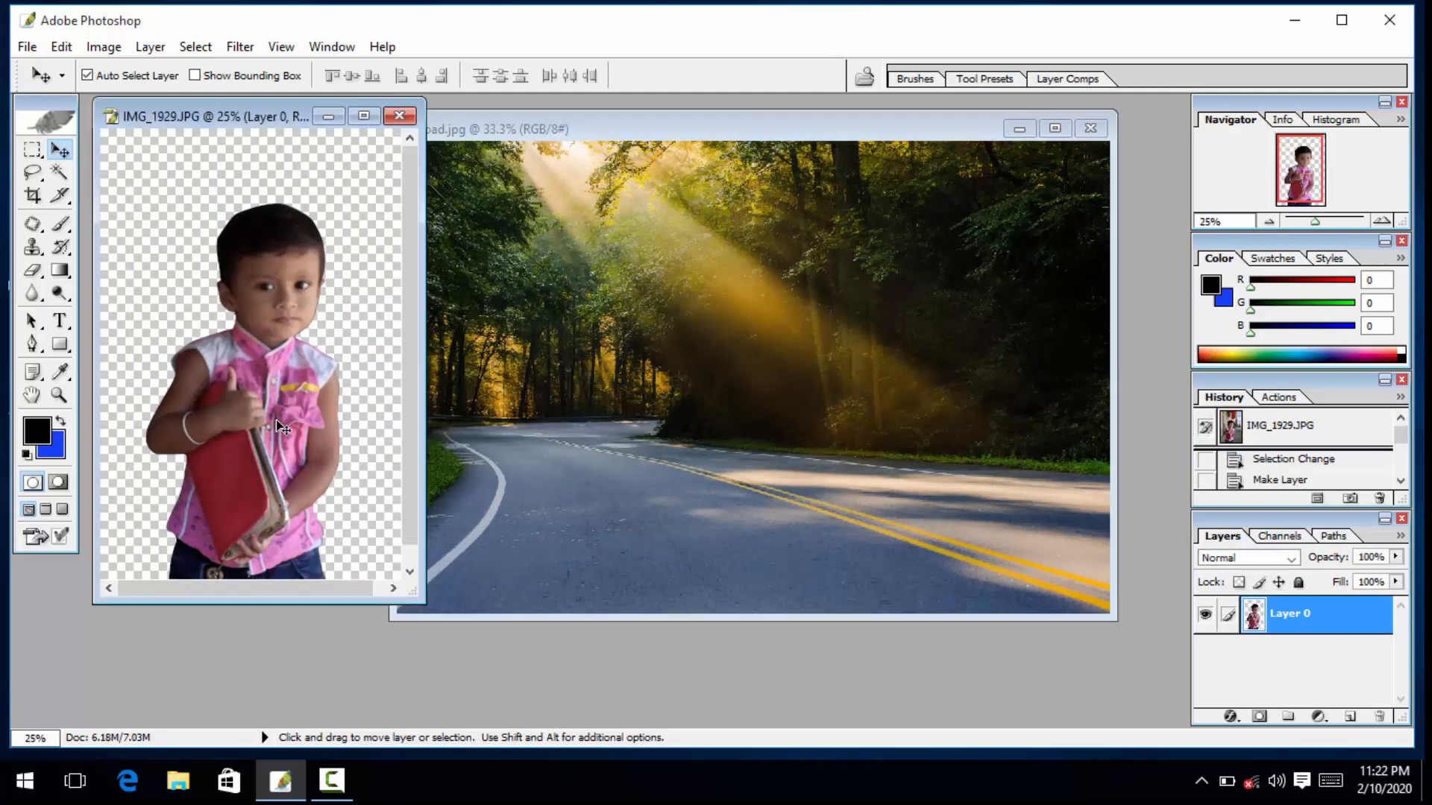
{"action": "left_click", "coordinate": [855, 489]}
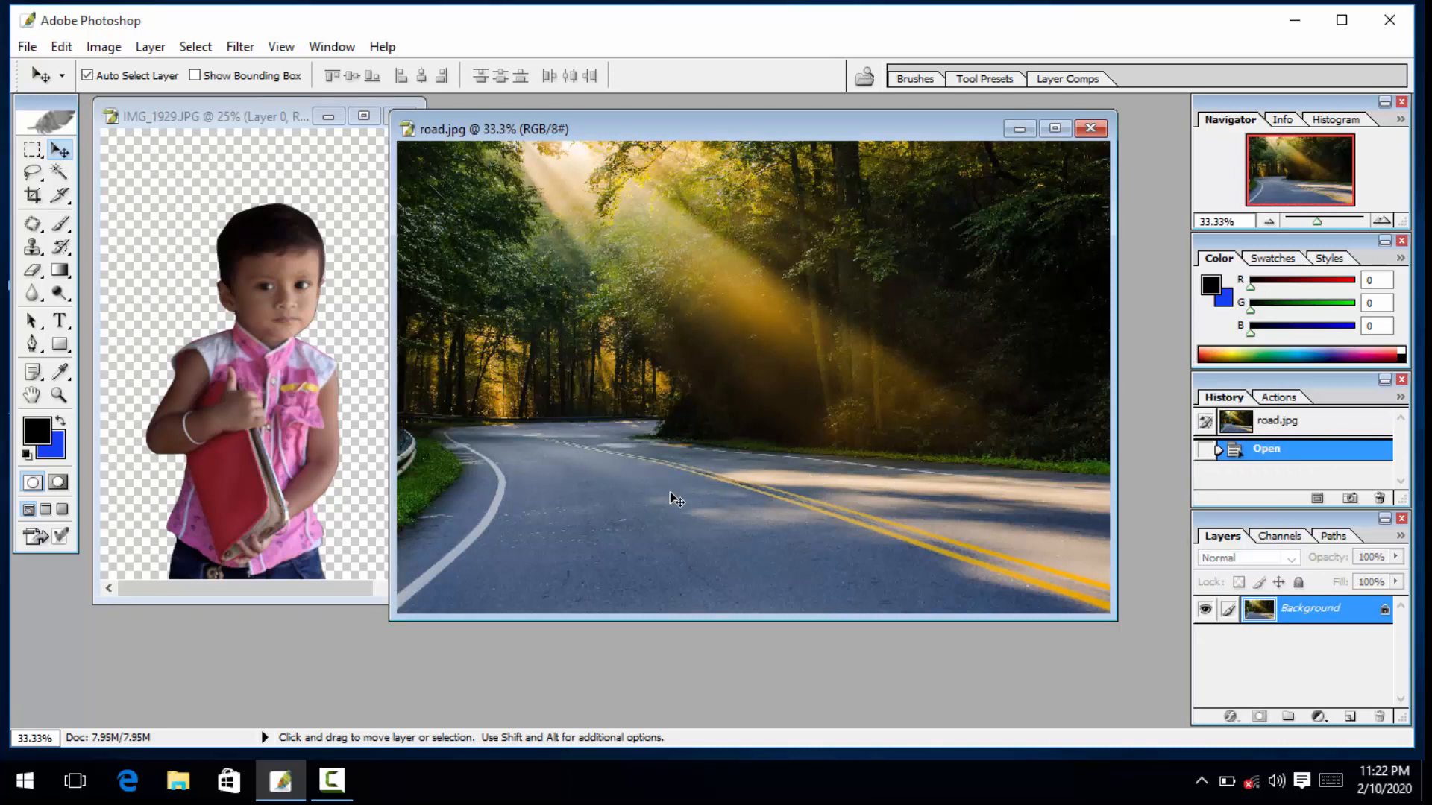
{"action": "left_click_drag", "start_coordinate": [669, 490], "coordinate": [261, 408]}
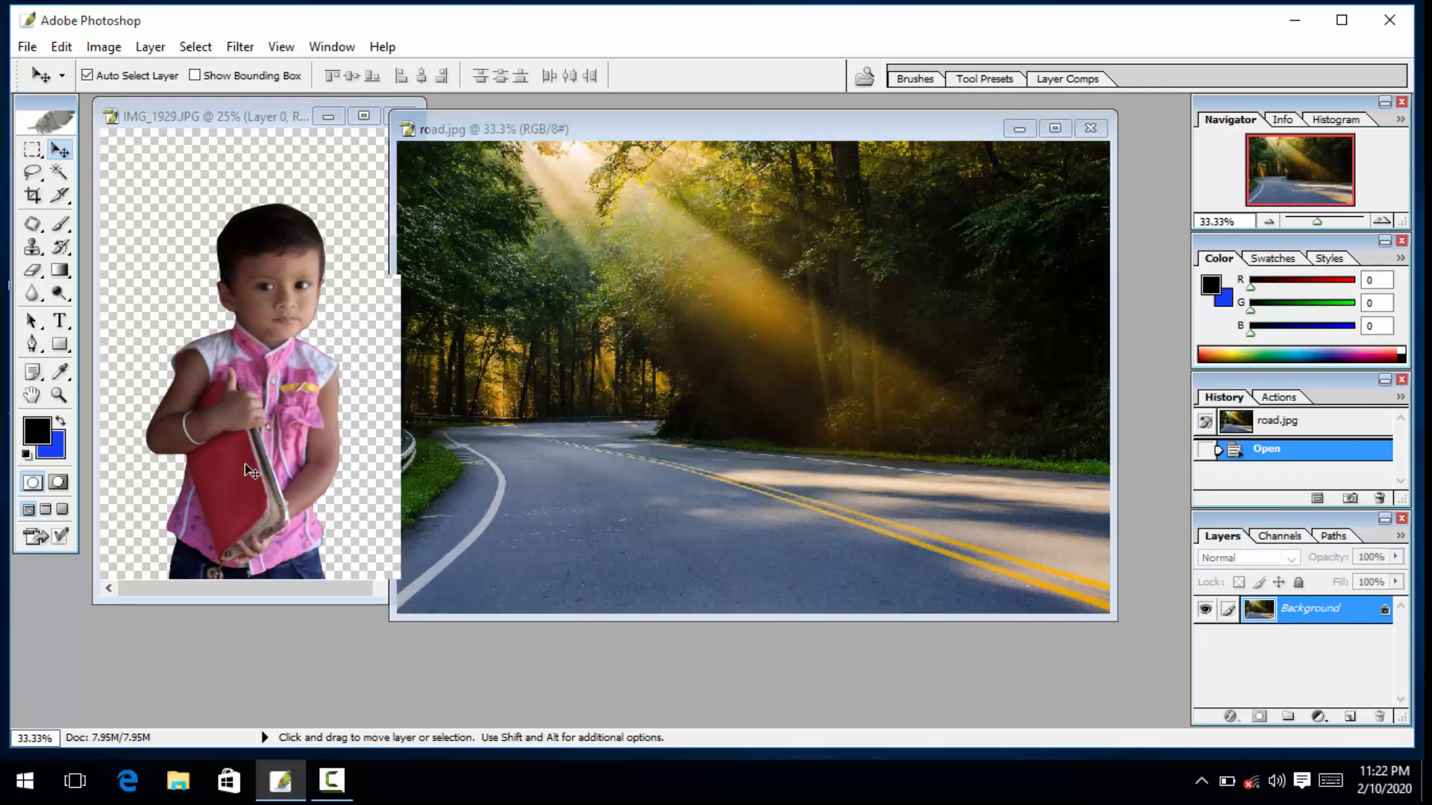
{"action": "left_click", "coordinate": [366, 117]}
{"action": "left_click_drag", "start_coordinate": [732, 341], "coordinate": [767, 309]}
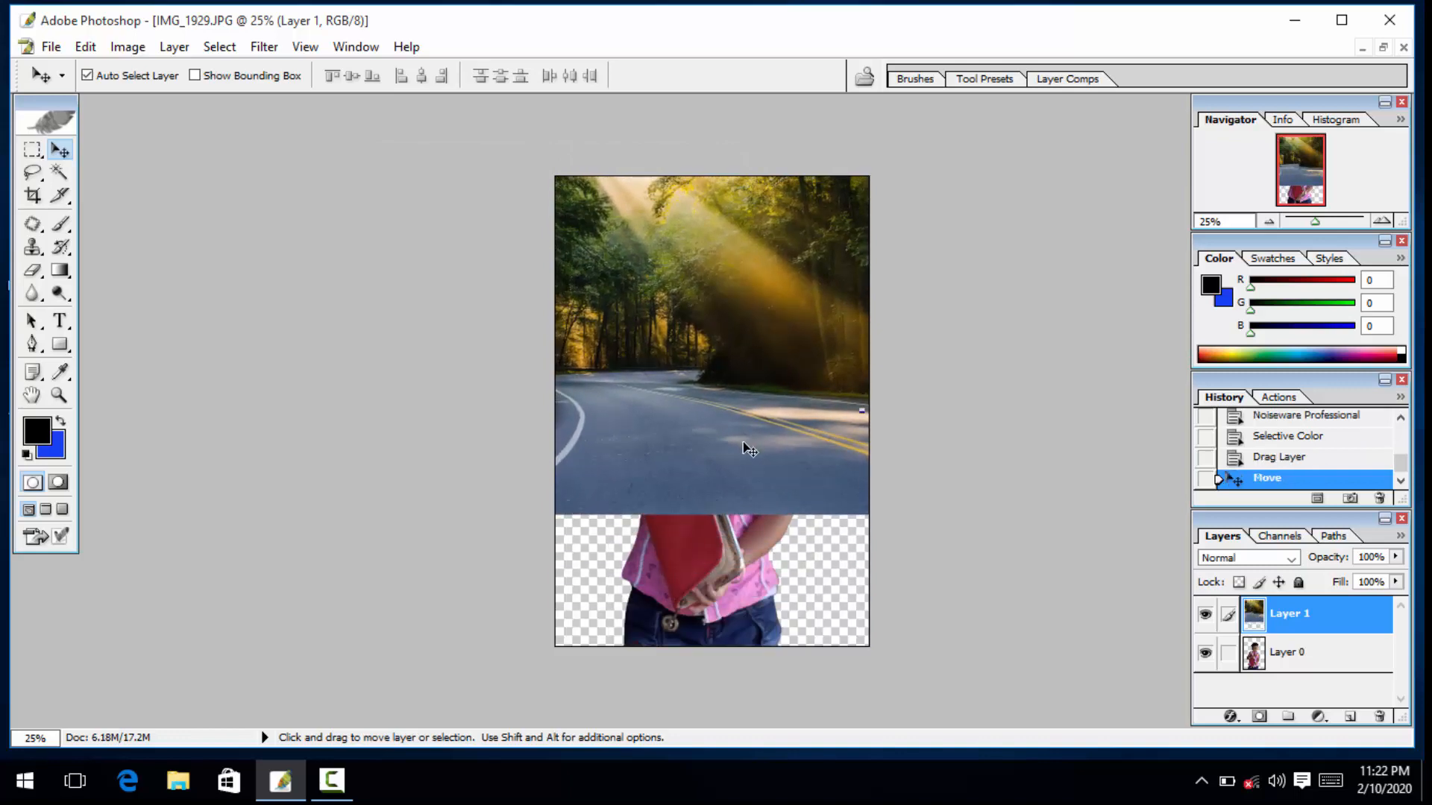
- Reorder the road layer beneath the child layer and shift it slightly right and down behind the child
{"action": "left_click", "coordinate": [1293, 666]}
{"action": "left_click", "coordinate": [1293, 630]}
{"action": "left_click_drag", "start_coordinate": [1311, 623], "coordinate": [1311, 681]}
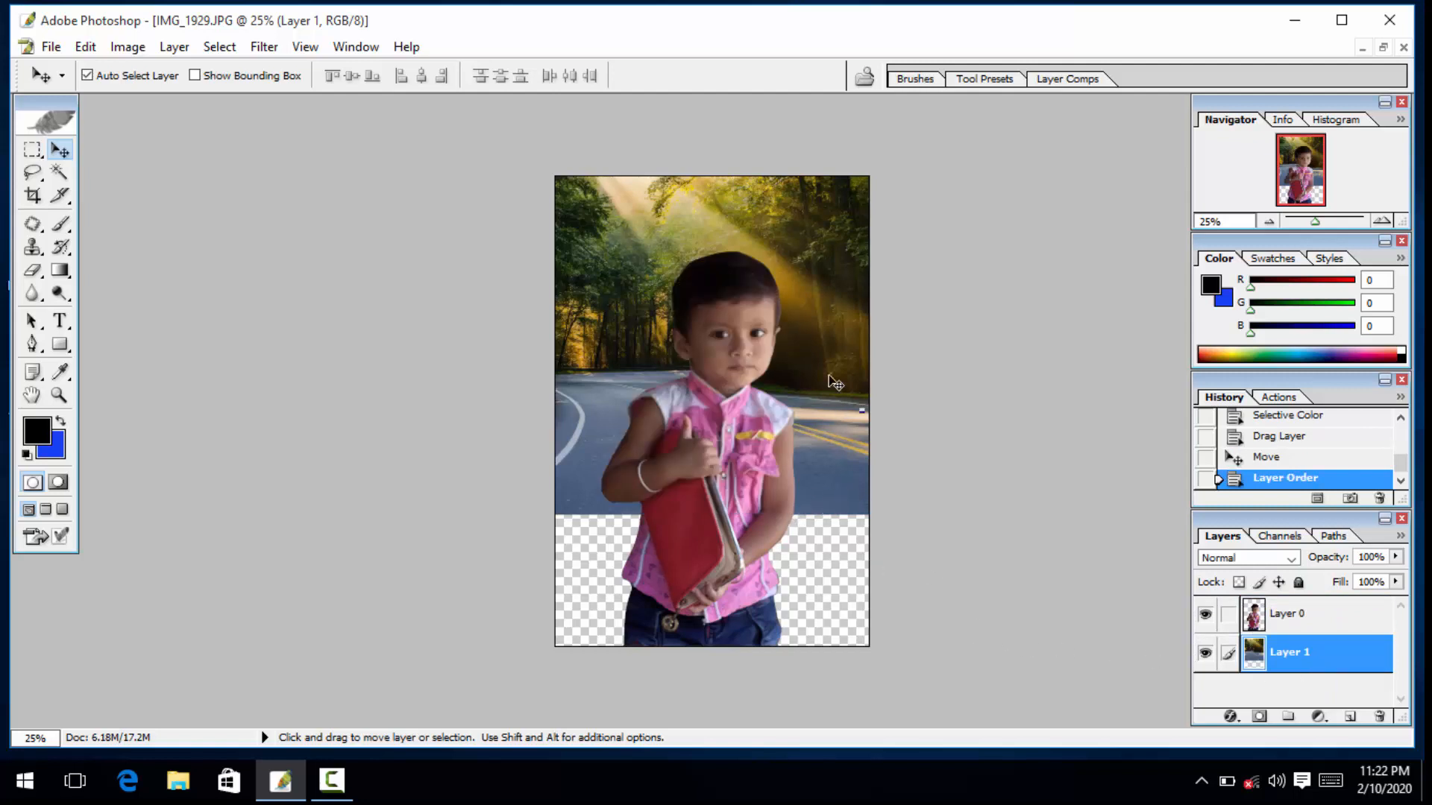
{"action": "mouse_move", "coordinate": [831, 377]}
{"action": "left_mouse_down"}
{"action": "mouse_move", "coordinate": [860, 437]}
{"action": "mouse_move", "coordinate": [856, 380]}
{"action": "left_mouse_up"}
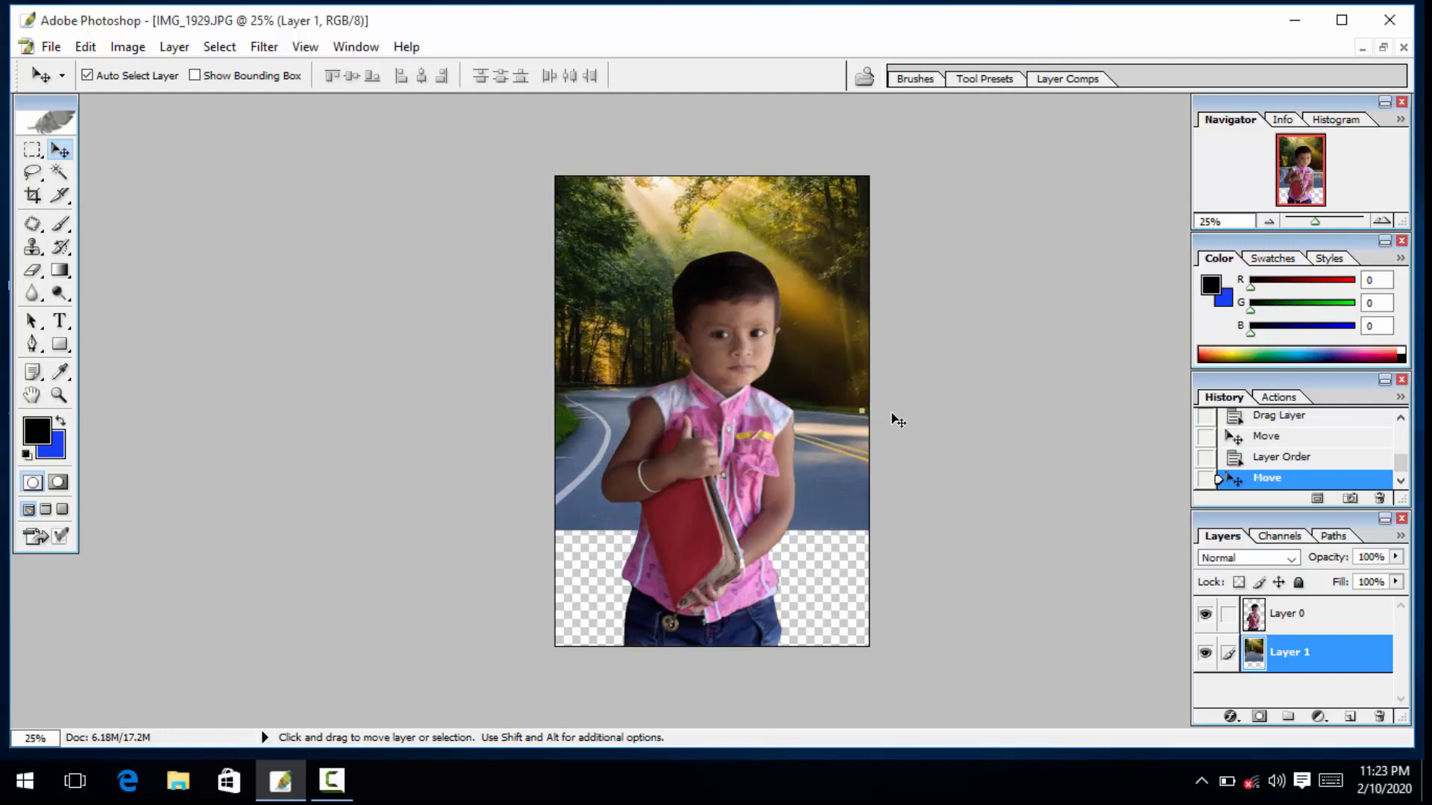
- Try to free-transform the road layer, and hide that layer
{"action": "key", "text": "ctrl+t"}
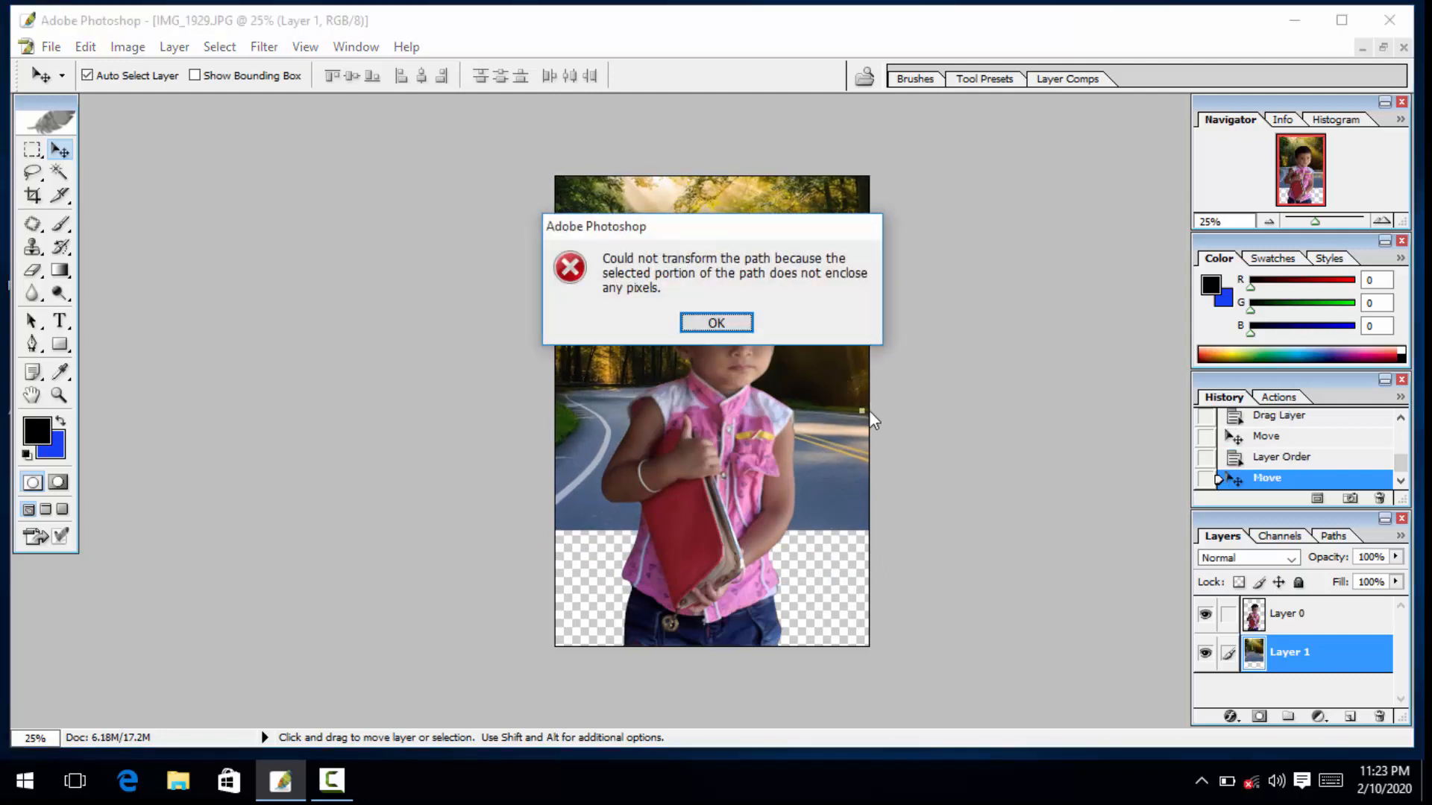
{"action": "left_click", "coordinate": [686, 327]}
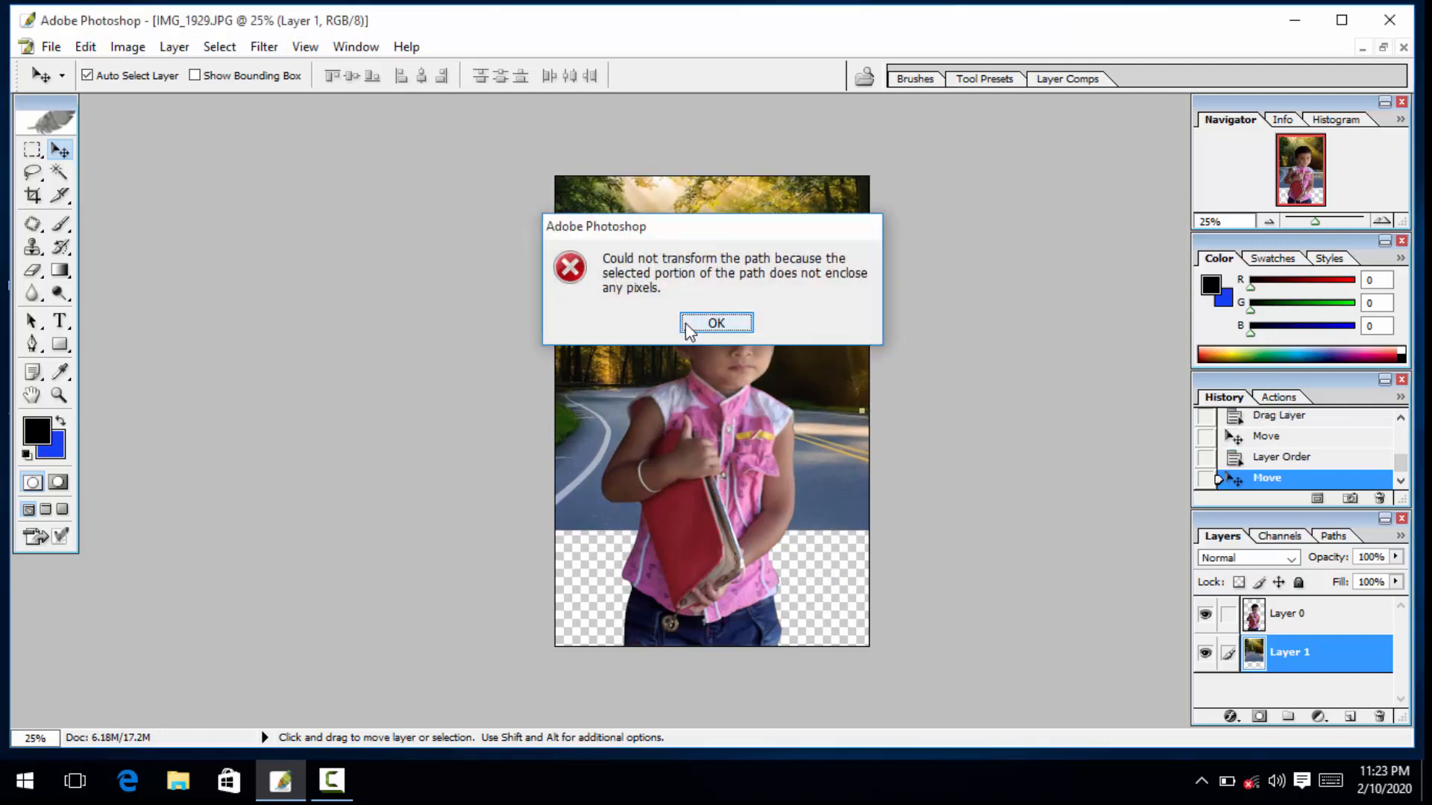
{"action": "left_click", "coordinate": [1205, 653]}
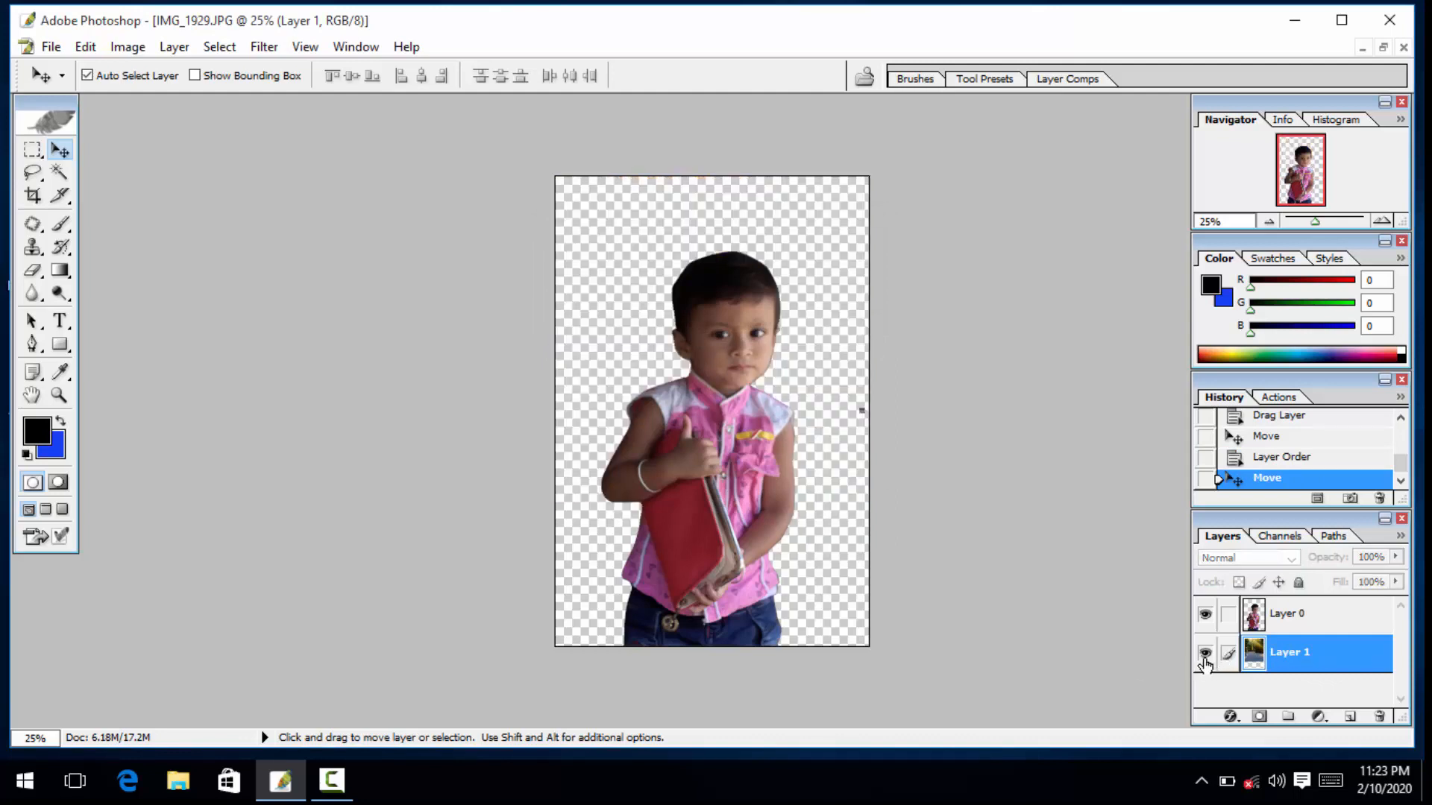
- Show the road layer again and stretch it to 106.3% width and 132.6% height so it covers the whole canvas
{"action": "left_click", "coordinate": [1205, 653]}
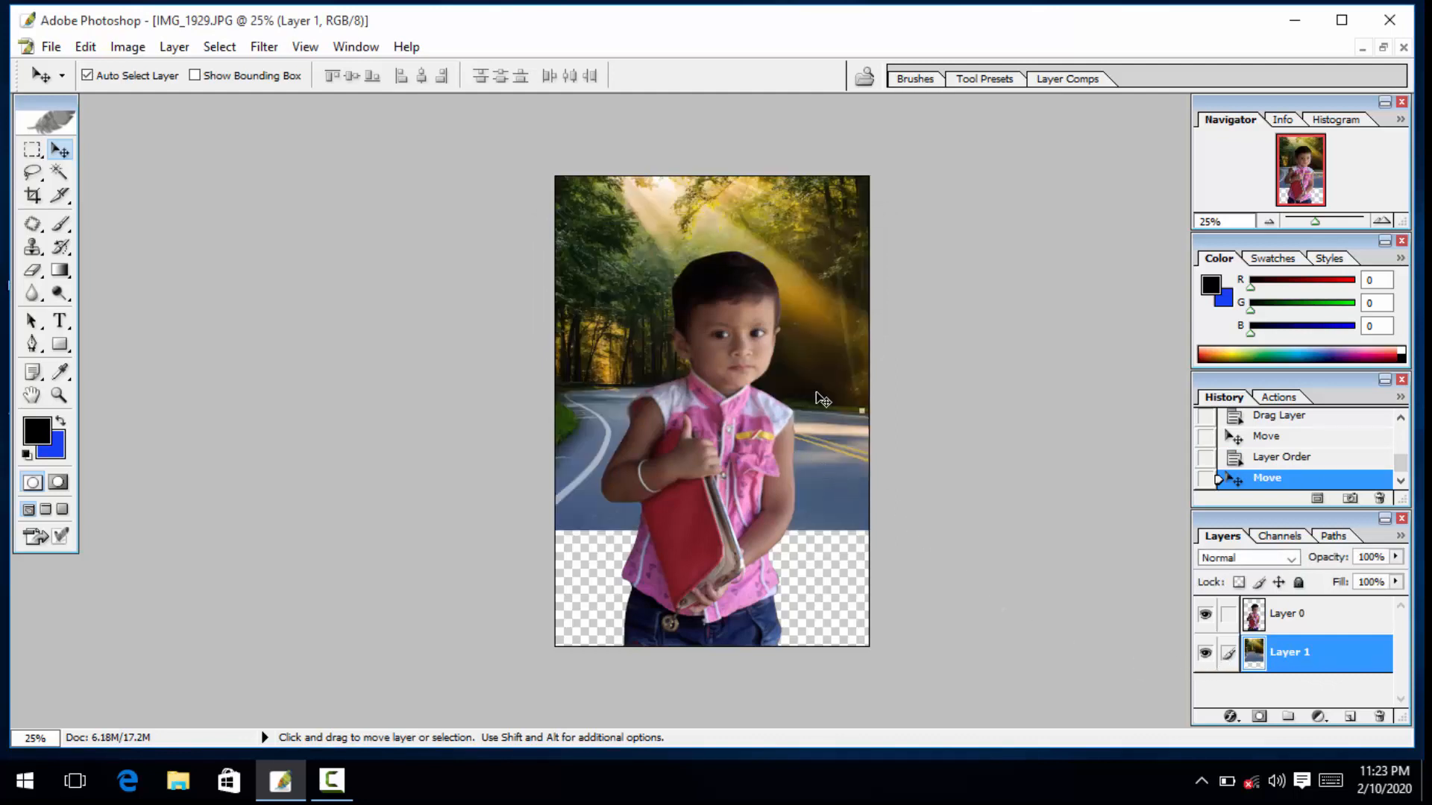
{"action": "key", "text": "ctrl+t"}
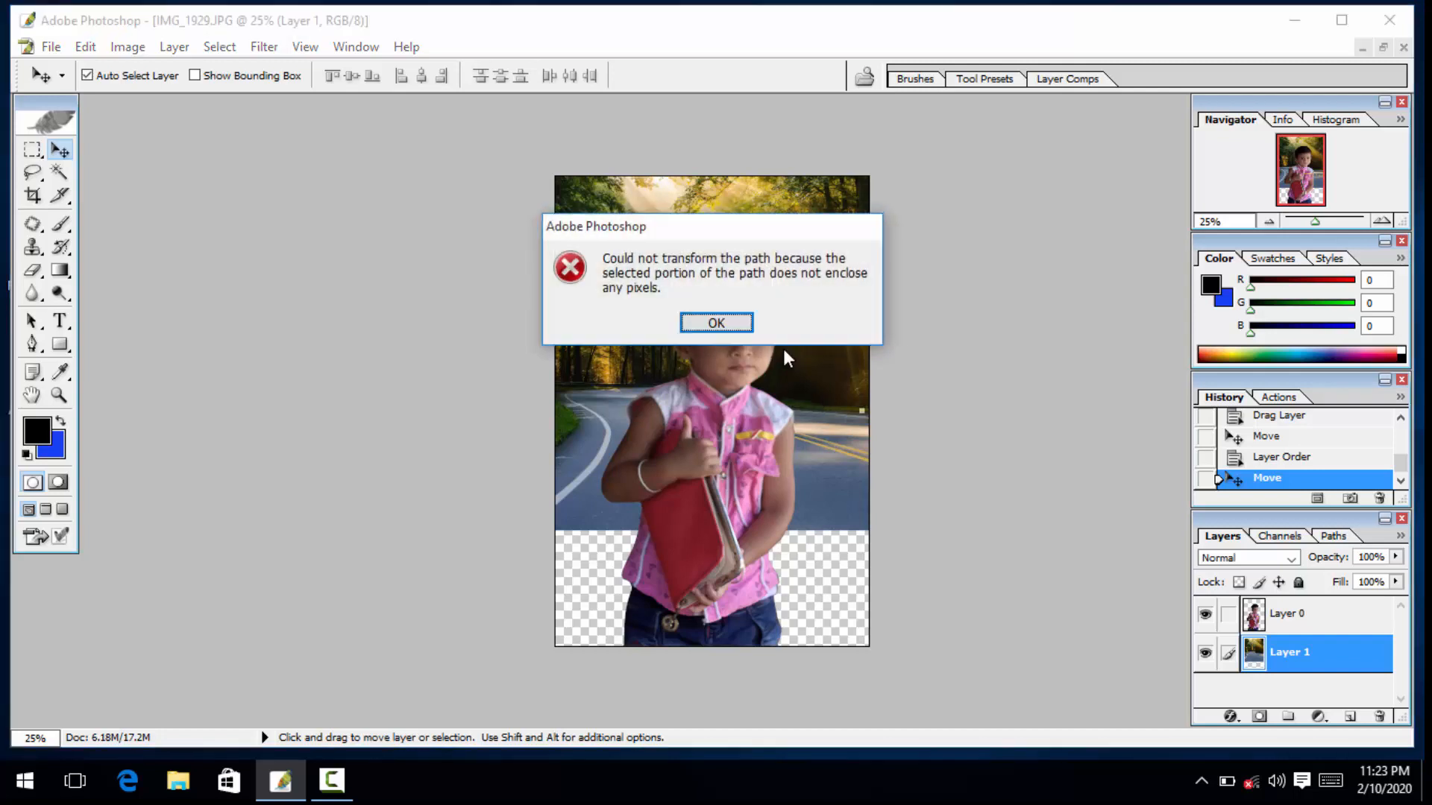
{"action": "left_click", "coordinate": [719, 320]}
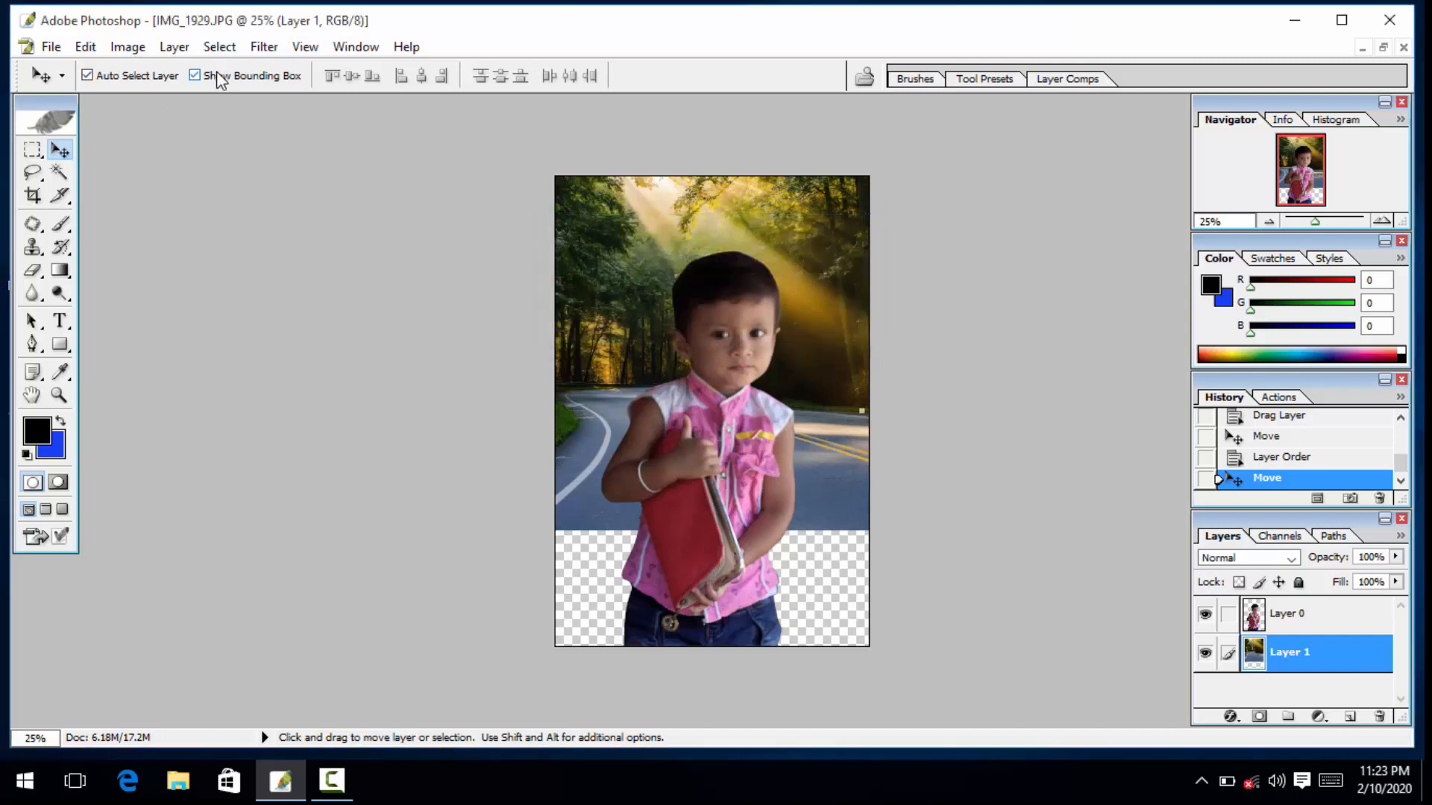
{"action": "left_click_drag", "start_coordinate": [784, 531], "coordinate": [793, 643]}
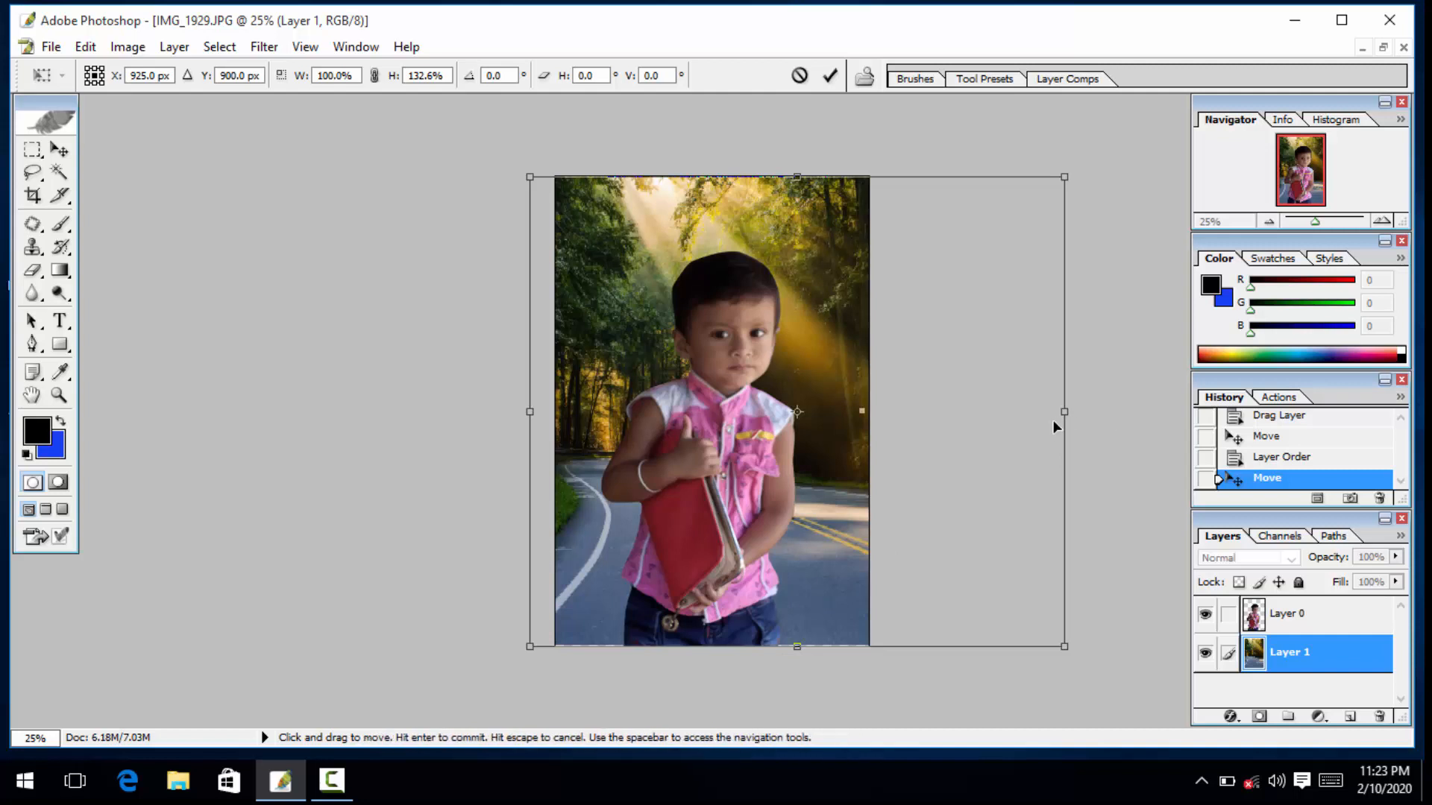
{"action": "left_click_drag", "start_coordinate": [1066, 410], "coordinate": [1111, 401]}
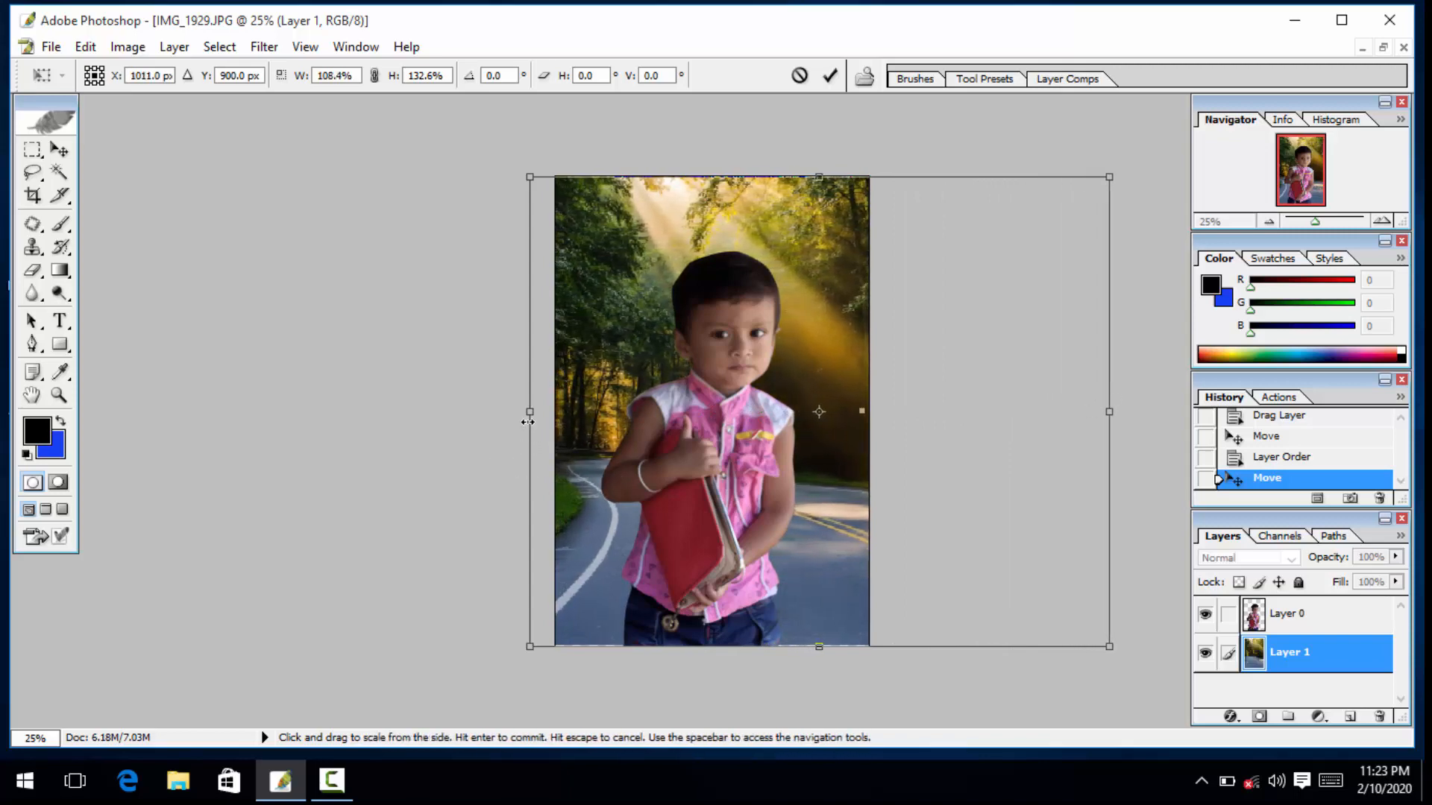
{"action": "left_click_drag", "start_coordinate": [530, 420], "coordinate": [539, 419]}
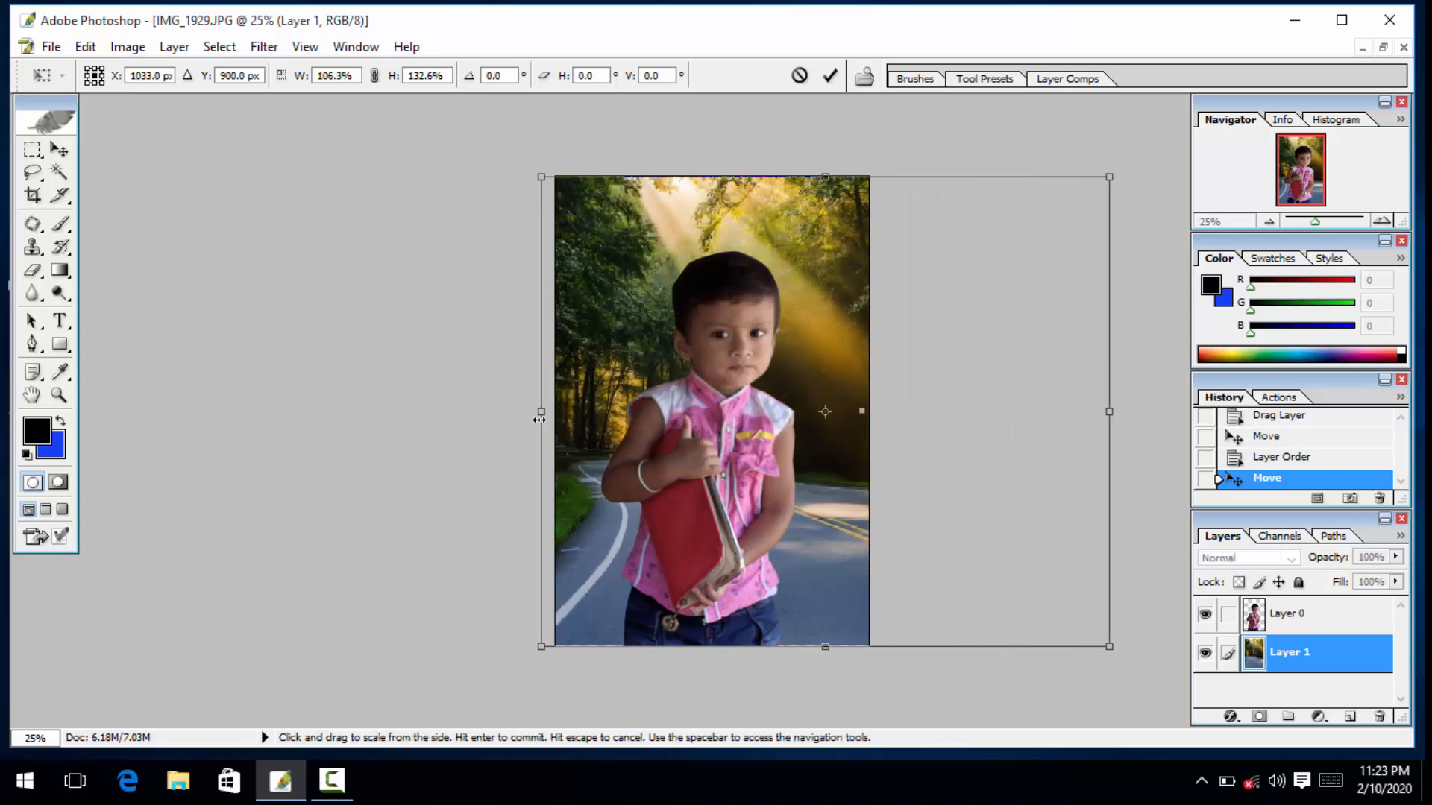
{"action": "left_click", "coordinate": [833, 76]}
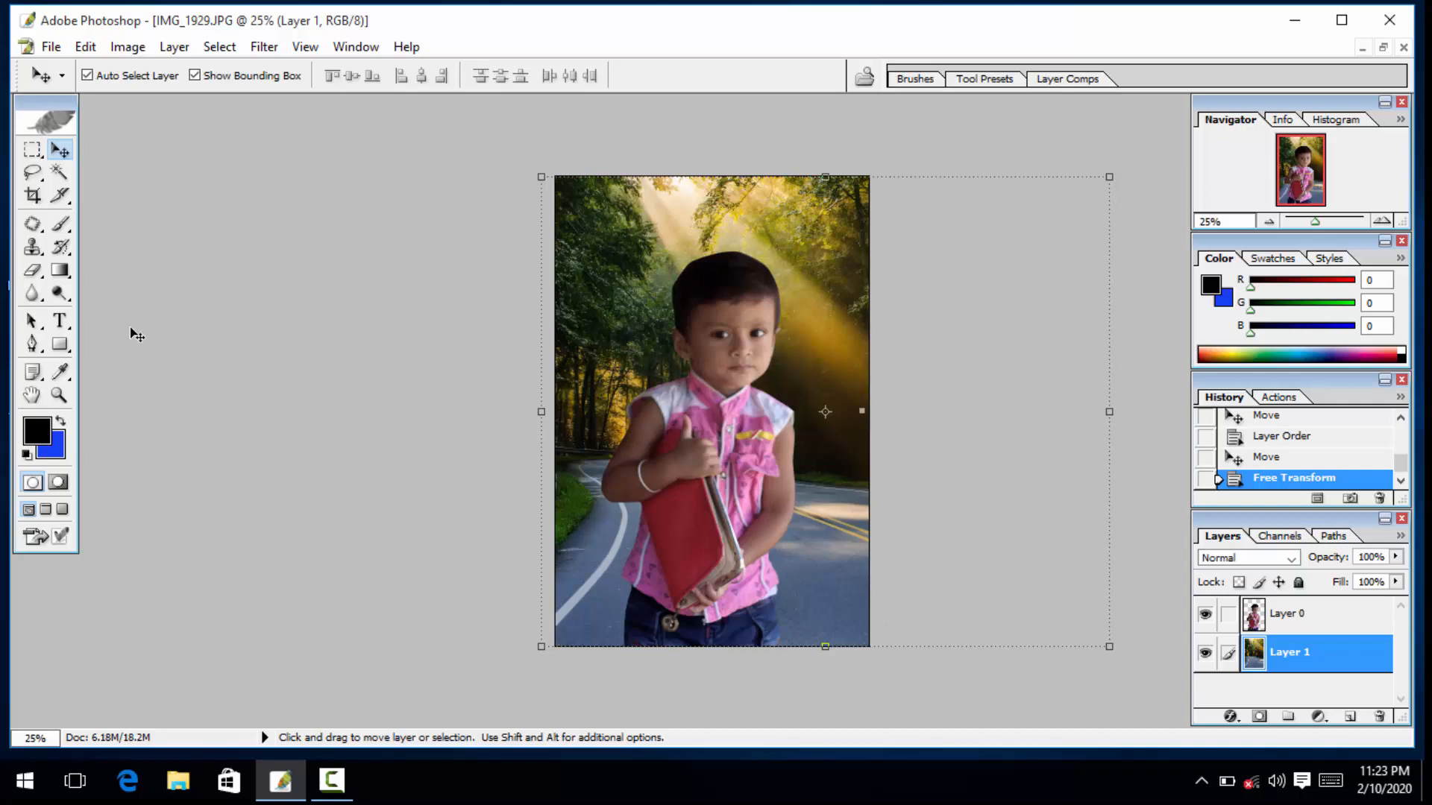
- Scale the child layer down proportionally to 83.3%, keeping its lower-left corner in place
{"action": "left_click", "coordinate": [728, 420]}
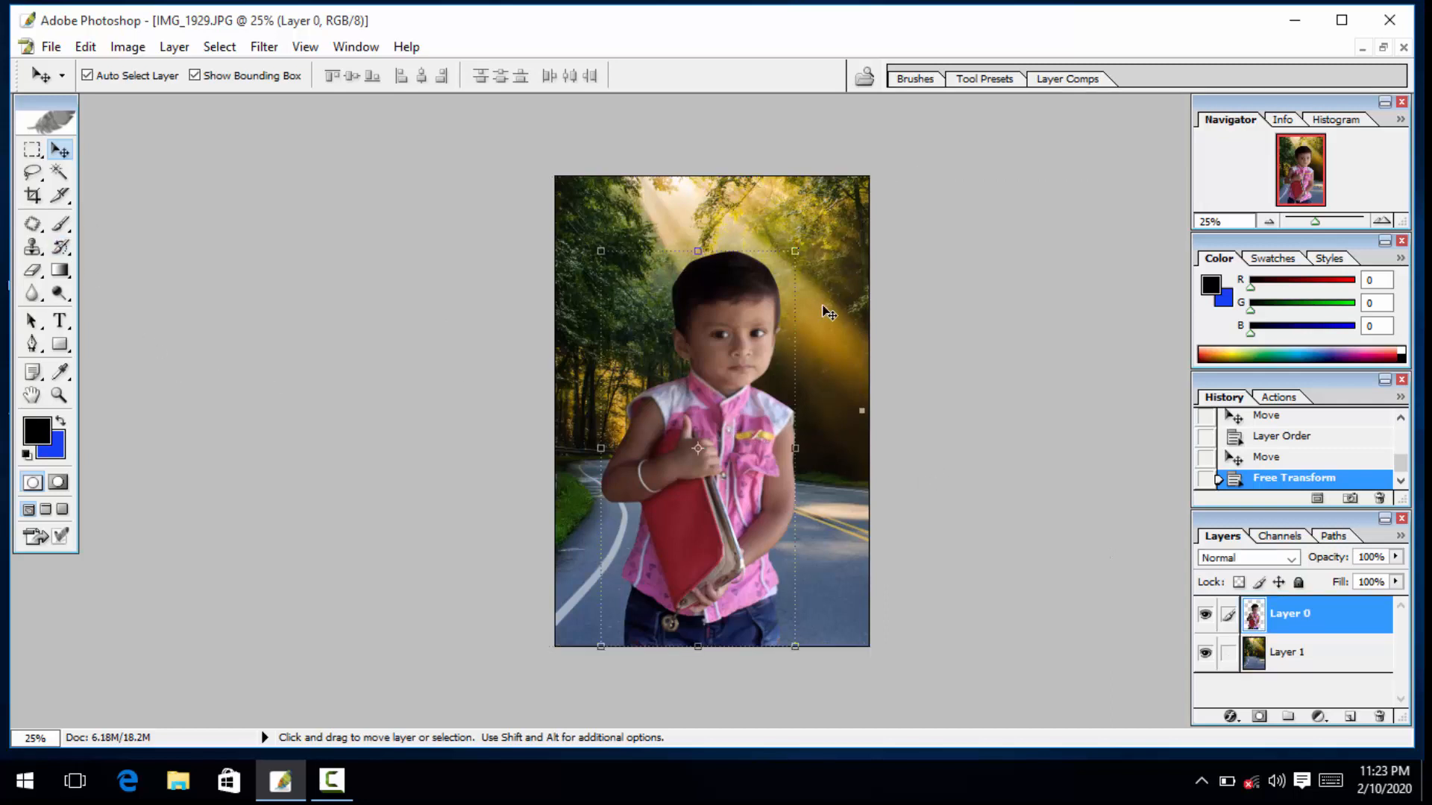
{"action": "left_click_drag", "start_coordinate": [796, 256], "coordinate": [767, 323]}
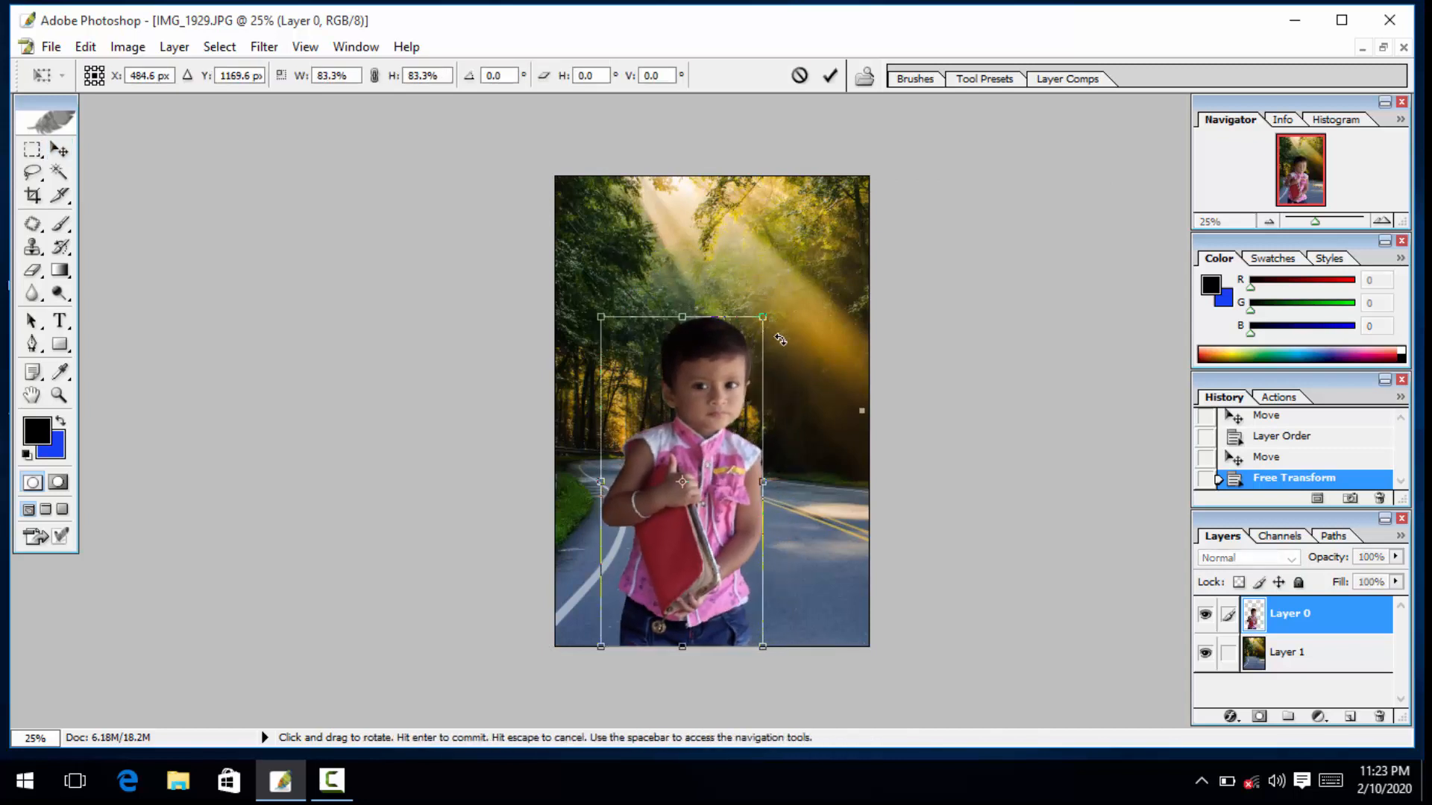
{"action": "key", "text": "Return"}
- Brighten the road layer with Levels, using a midtone input of 1.35 and a white input of 210
{"action": "left_click", "coordinate": [820, 511]}
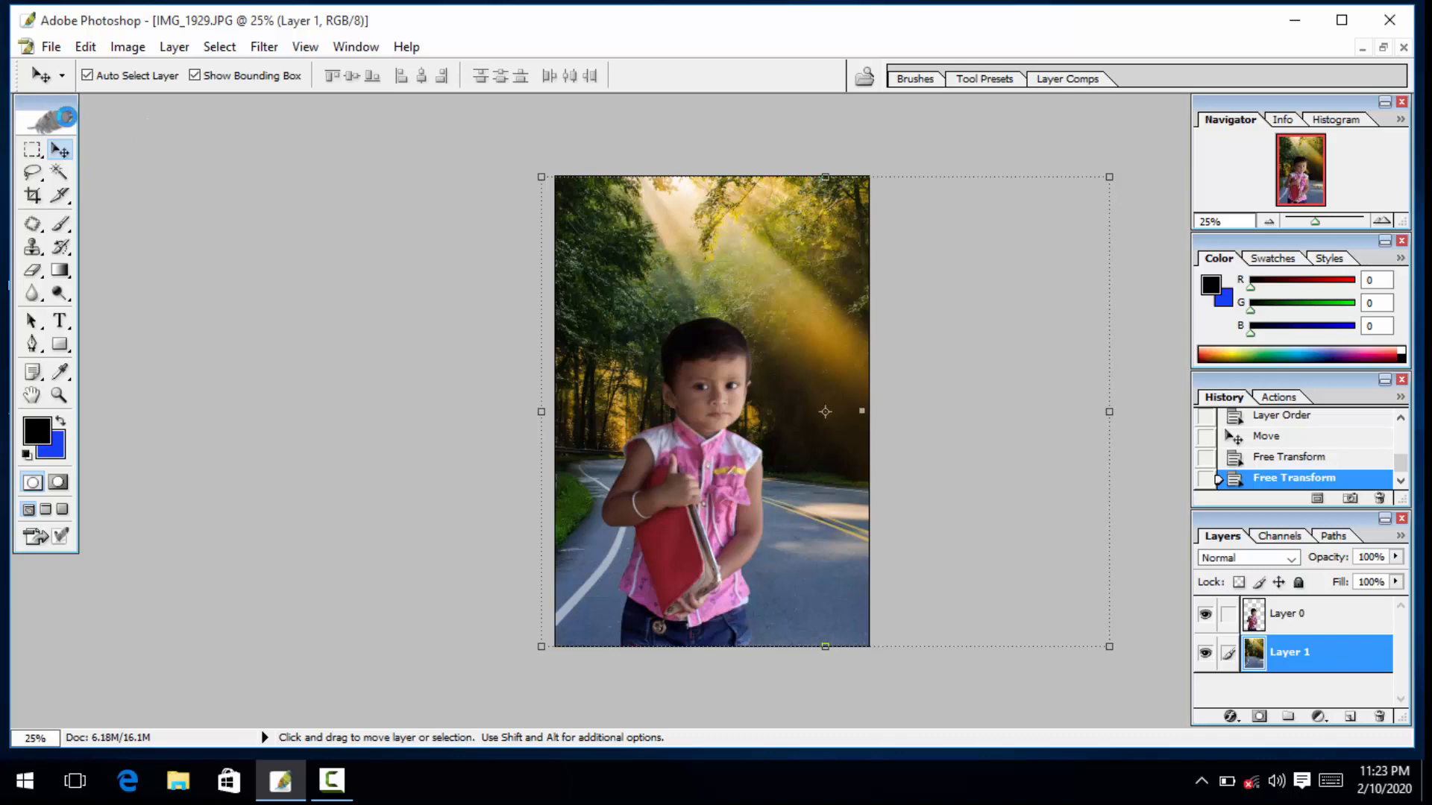
{"action": "key", "text": "ctrl+l"}
{"action": "left_click_drag", "start_coordinate": [738, 267], "coordinate": [1421, 311]}
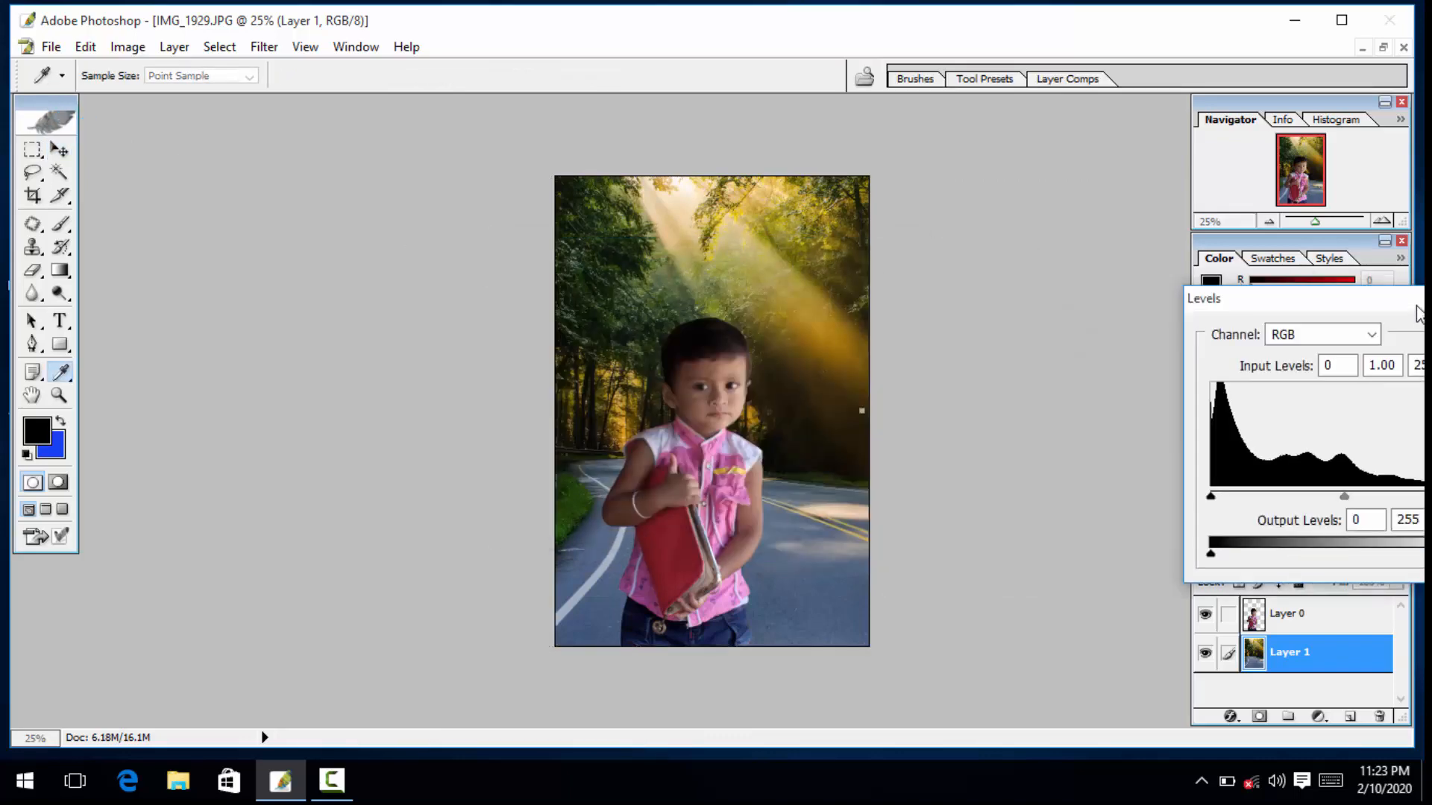
{"action": "left_click_drag", "start_coordinate": [1286, 308], "coordinate": [1056, 213]}
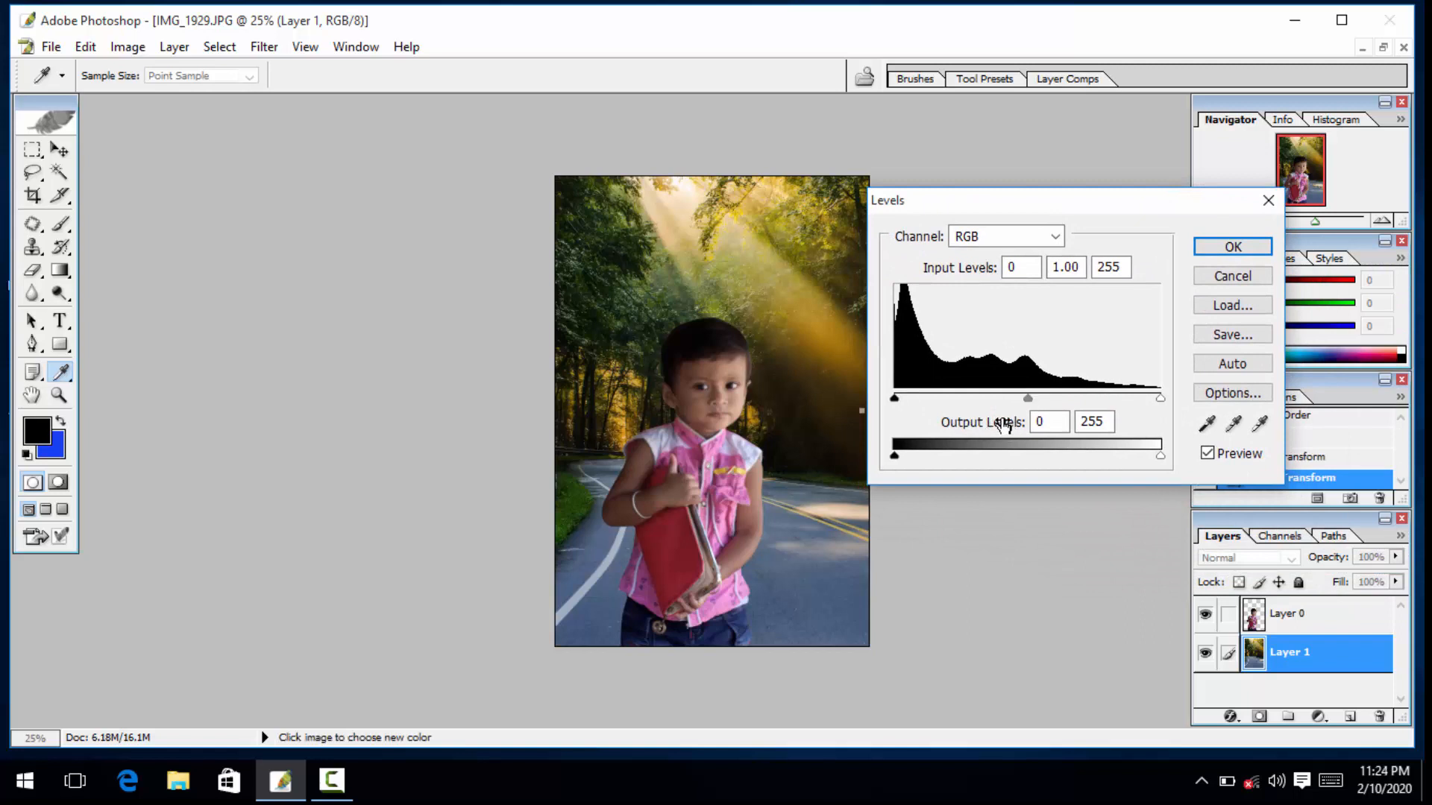
{"action": "left_click_drag", "start_coordinate": [1025, 403], "coordinate": [1003, 407]}
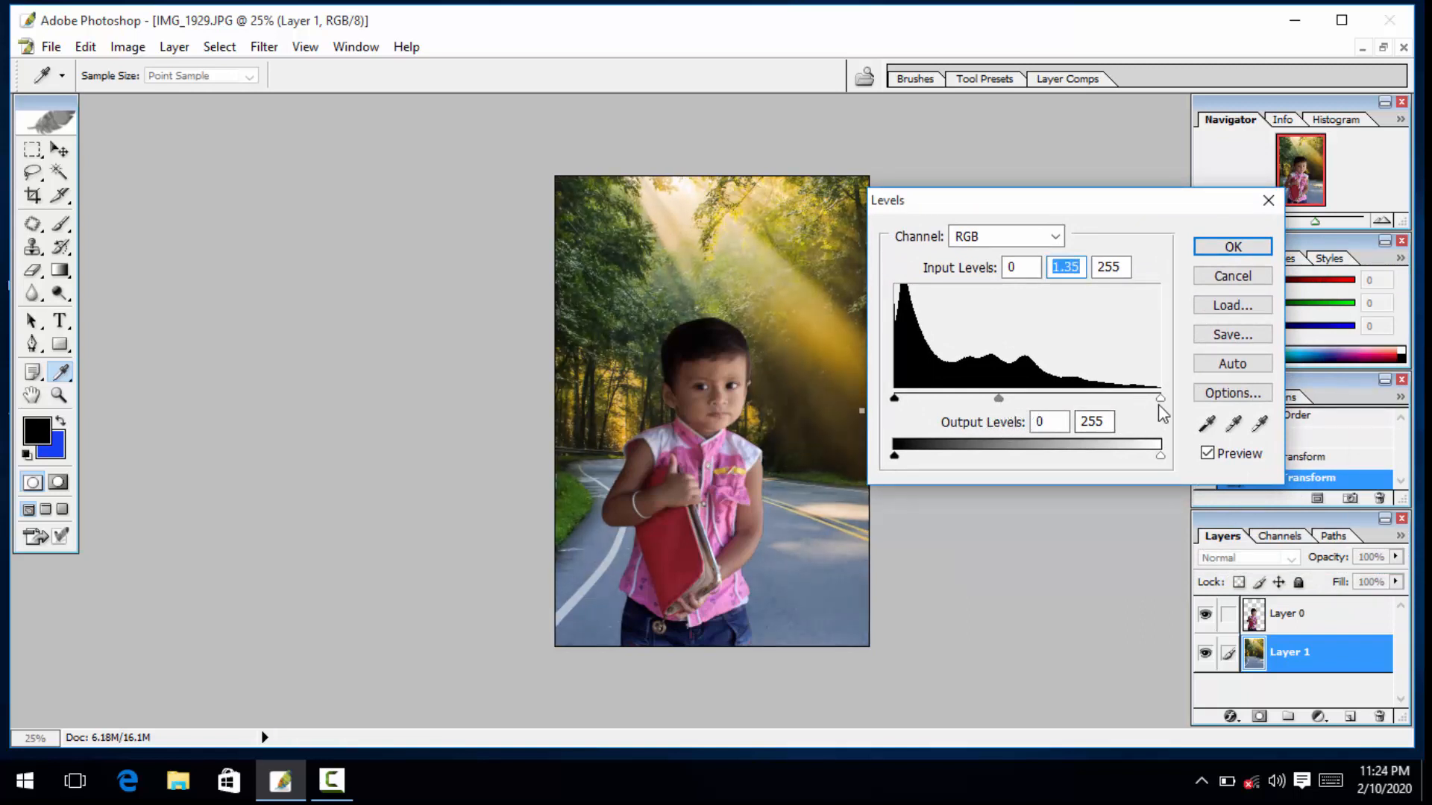
{"action": "left_click_drag", "start_coordinate": [1160, 400], "coordinate": [1114, 406]}
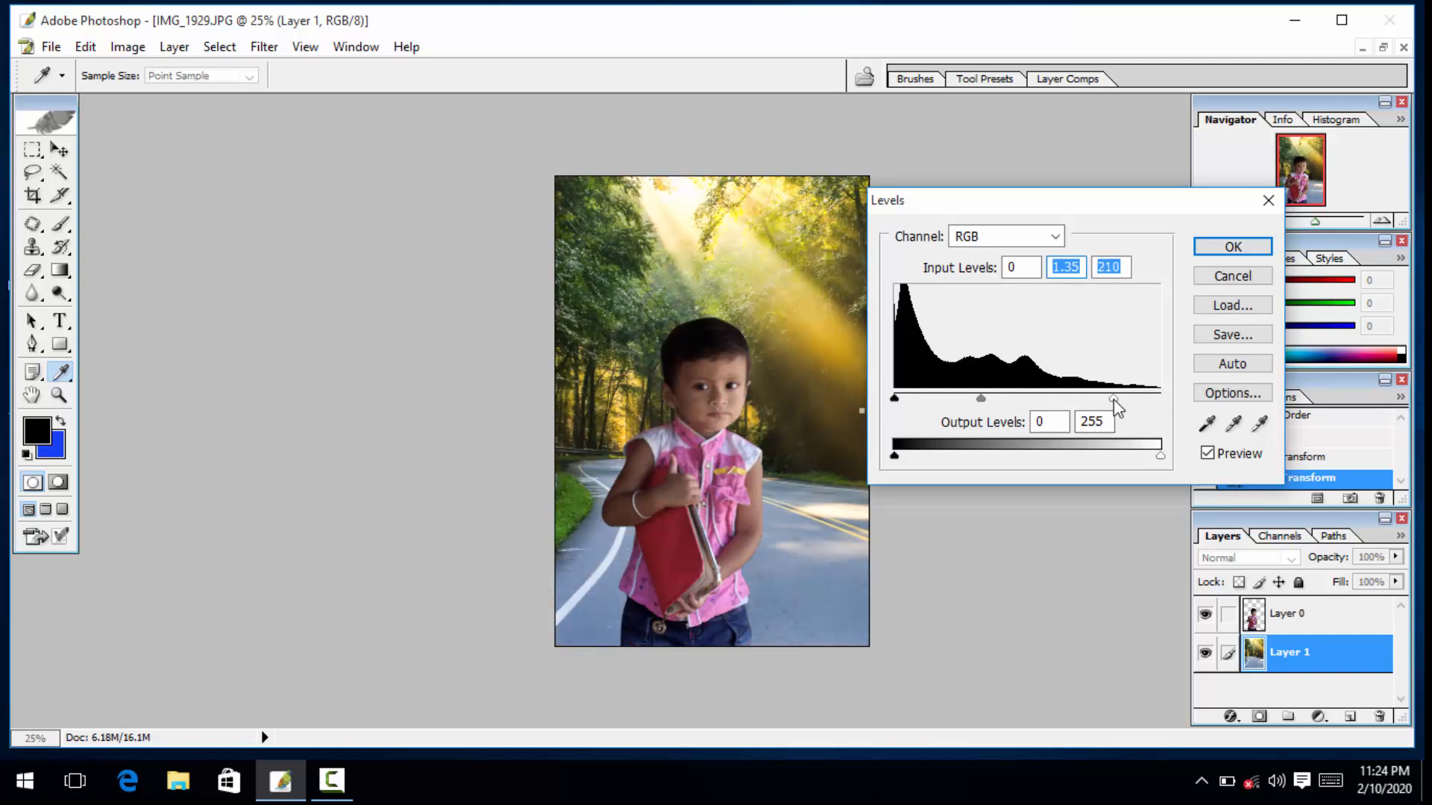
{"action": "left_click", "coordinate": [1232, 246]}
{"action": "key", "text": "v"}
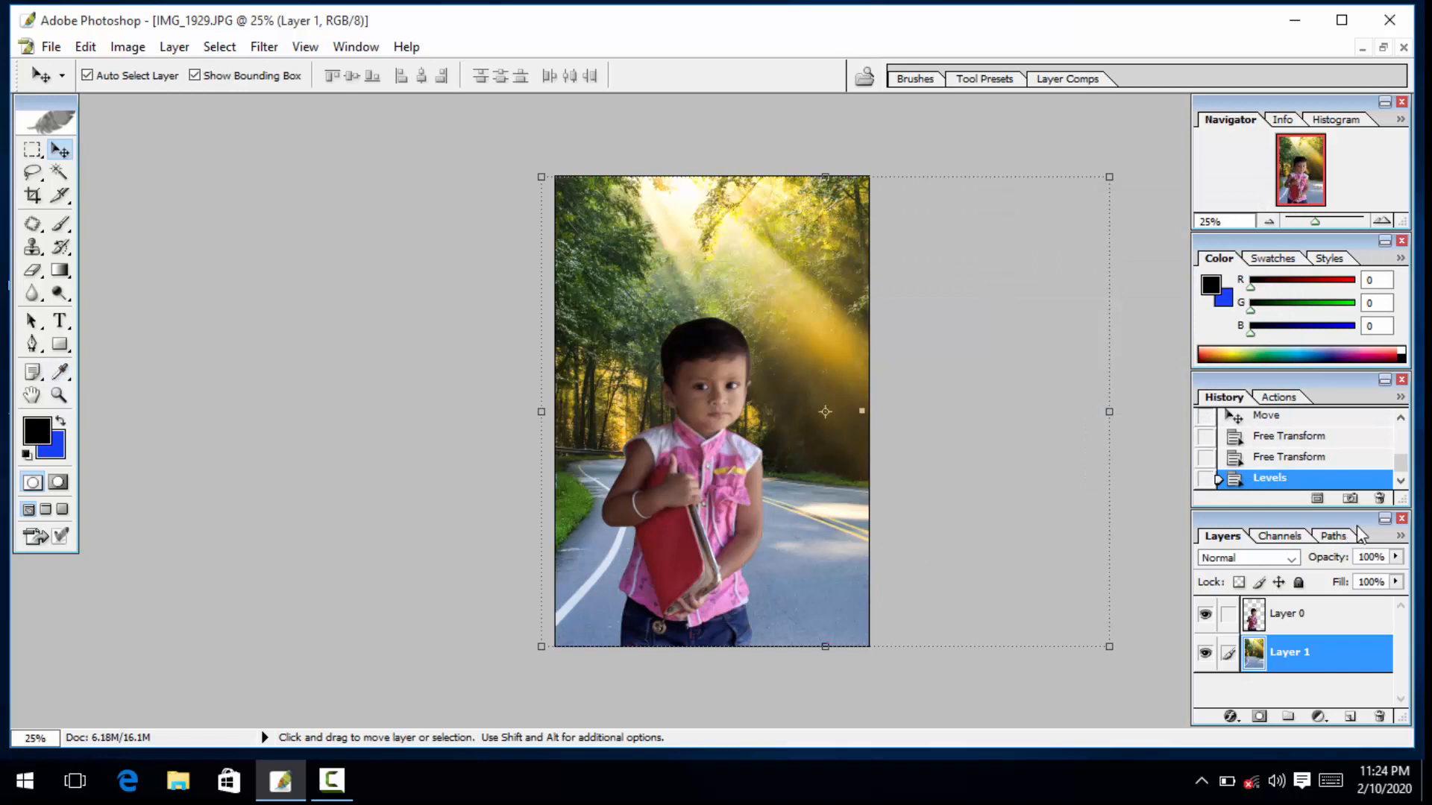
- Try flattening the image into a single background layer, and undo the flattening
{"action": "left_click", "coordinate": [1400, 537]}
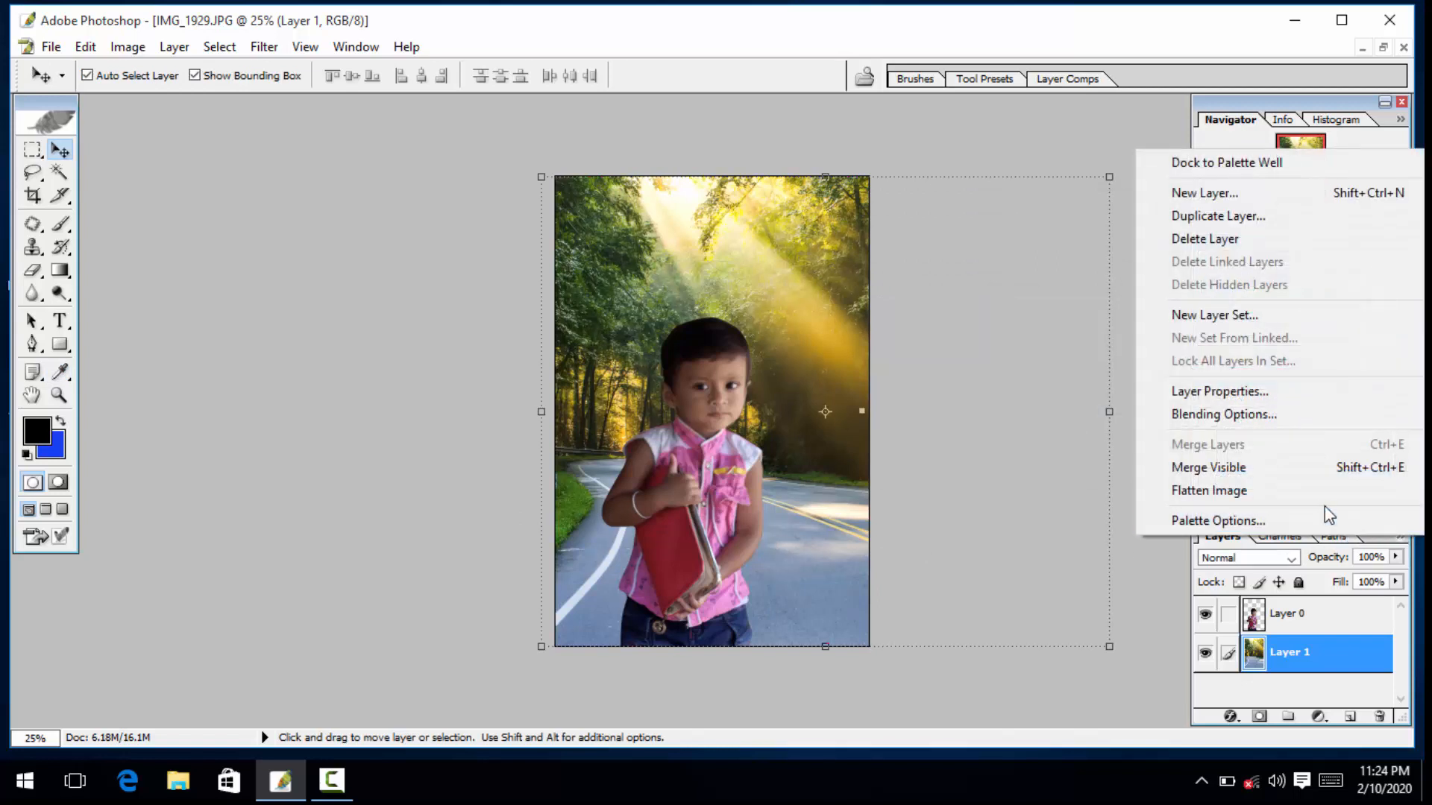
{"action": "left_click", "coordinate": [1215, 490]}
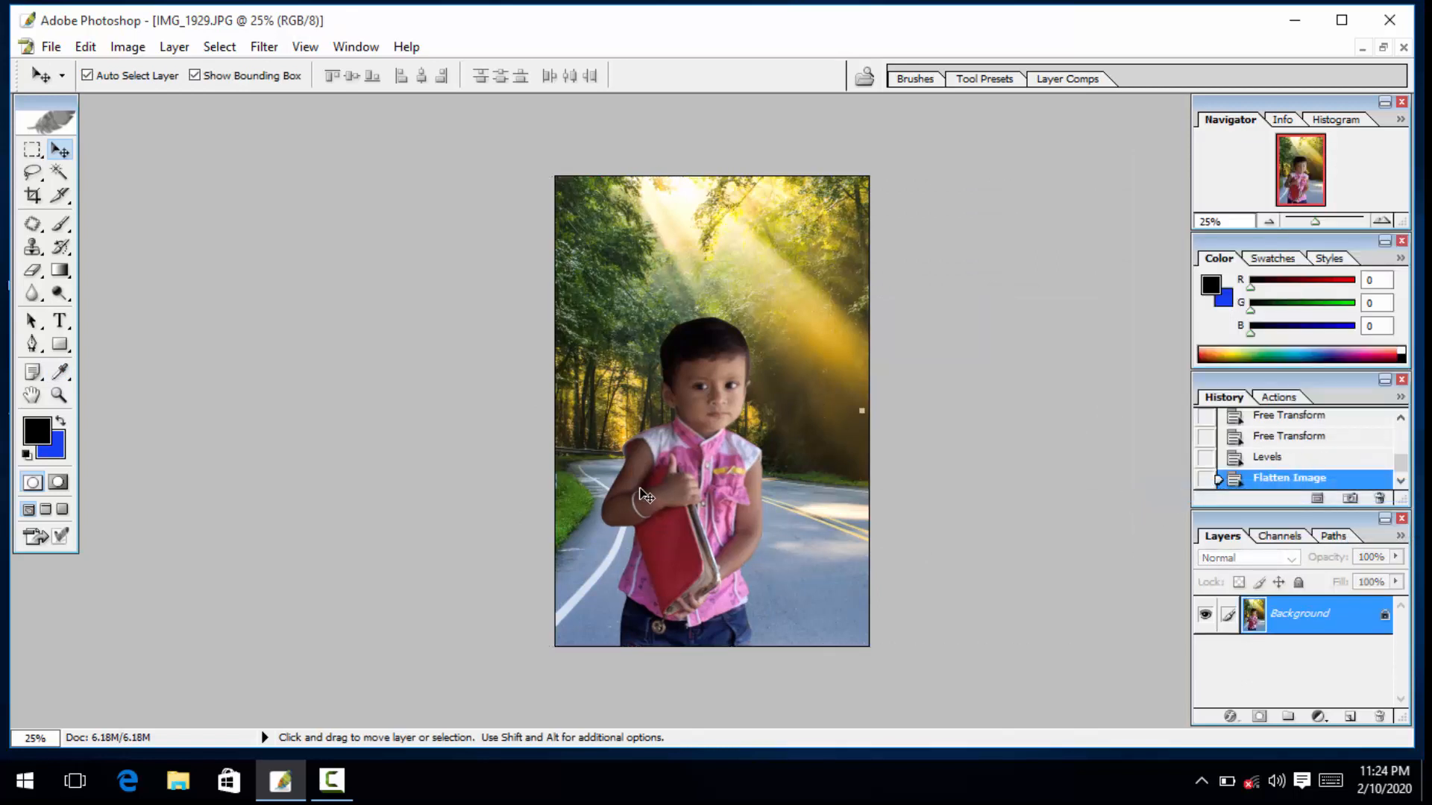
{"action": "key", "text": "z"}
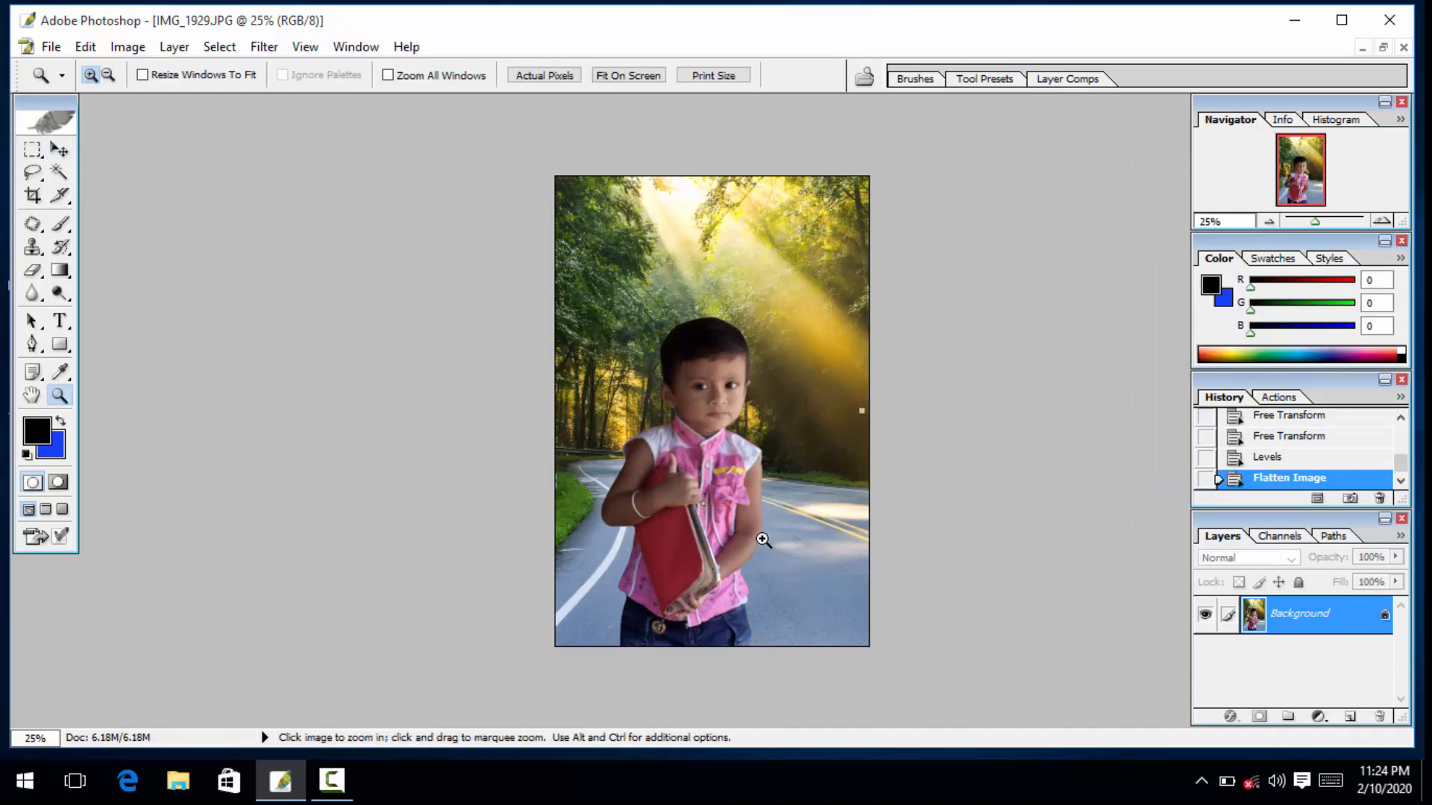
{"action": "left_click", "coordinate": [761, 538]}
{"action": "left_click", "coordinate": [759, 537]}
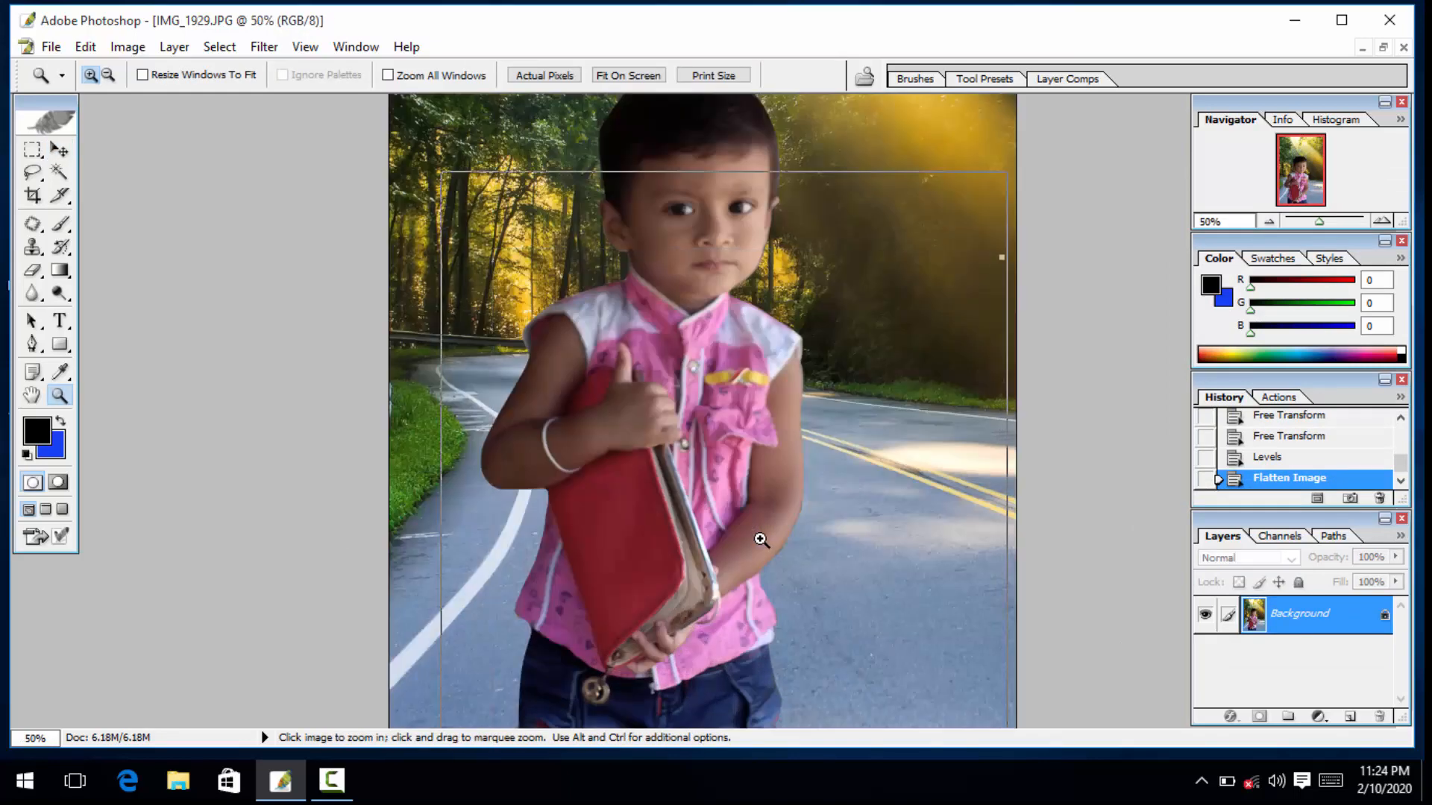
{"action": "left_click", "coordinate": [758, 537]}
{"action": "left_click_drag", "start_coordinate": [604, 361], "coordinate": [710, 535]}
{"action": "key", "text": "ctrl+z"}
- Adjust the child layer with Levels, using input values of 8, 1.16 and 246
{"action": "left_click", "coordinate": [671, 396]}
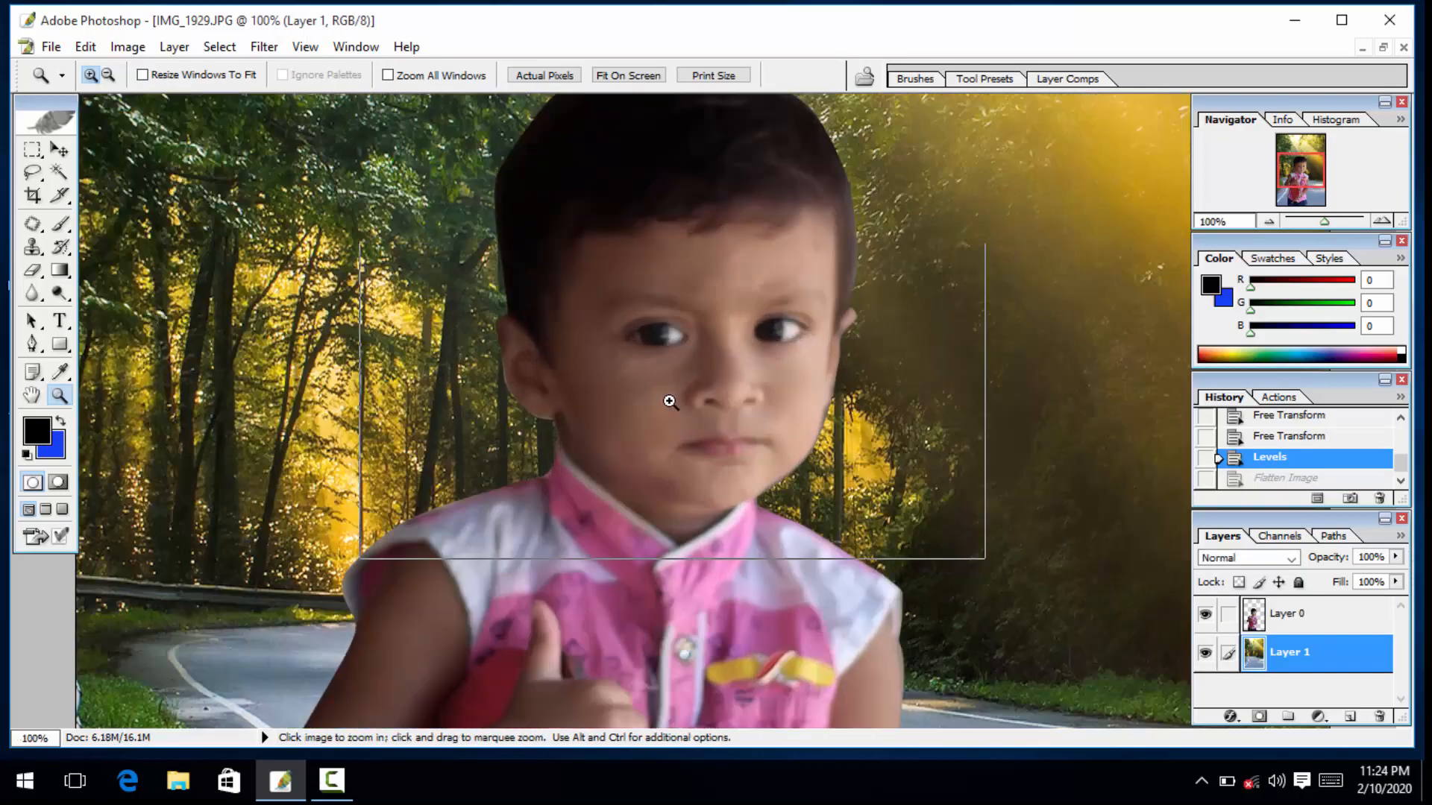
{"action": "left_click", "coordinate": [668, 399]}
{"action": "left_click", "coordinate": [665, 408], "text": "alt"}
{"action": "left_click", "coordinate": [665, 408], "text": "alt"}
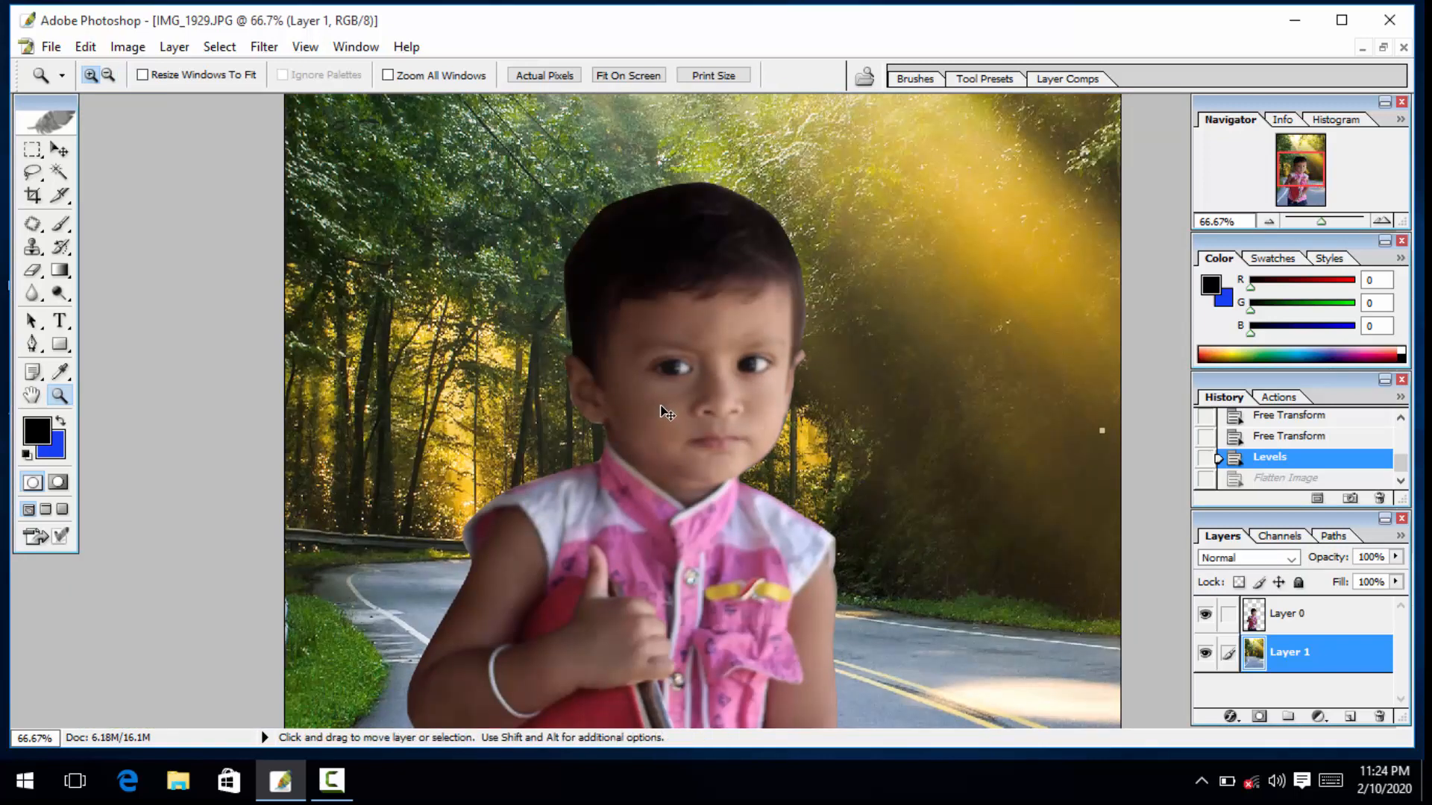
{"action": "left_click", "coordinate": [59, 152]}
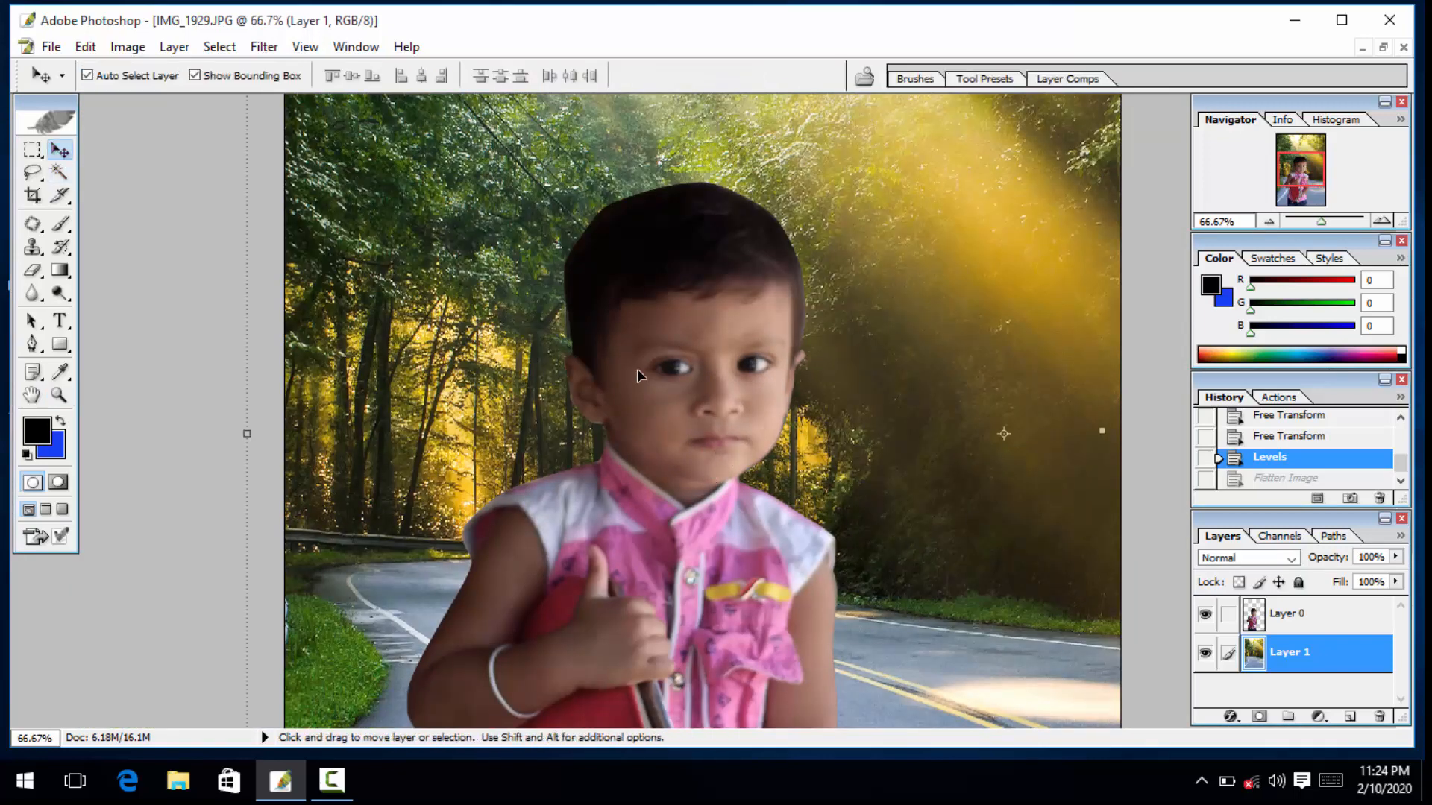
{"action": "left_click", "coordinate": [694, 532]}
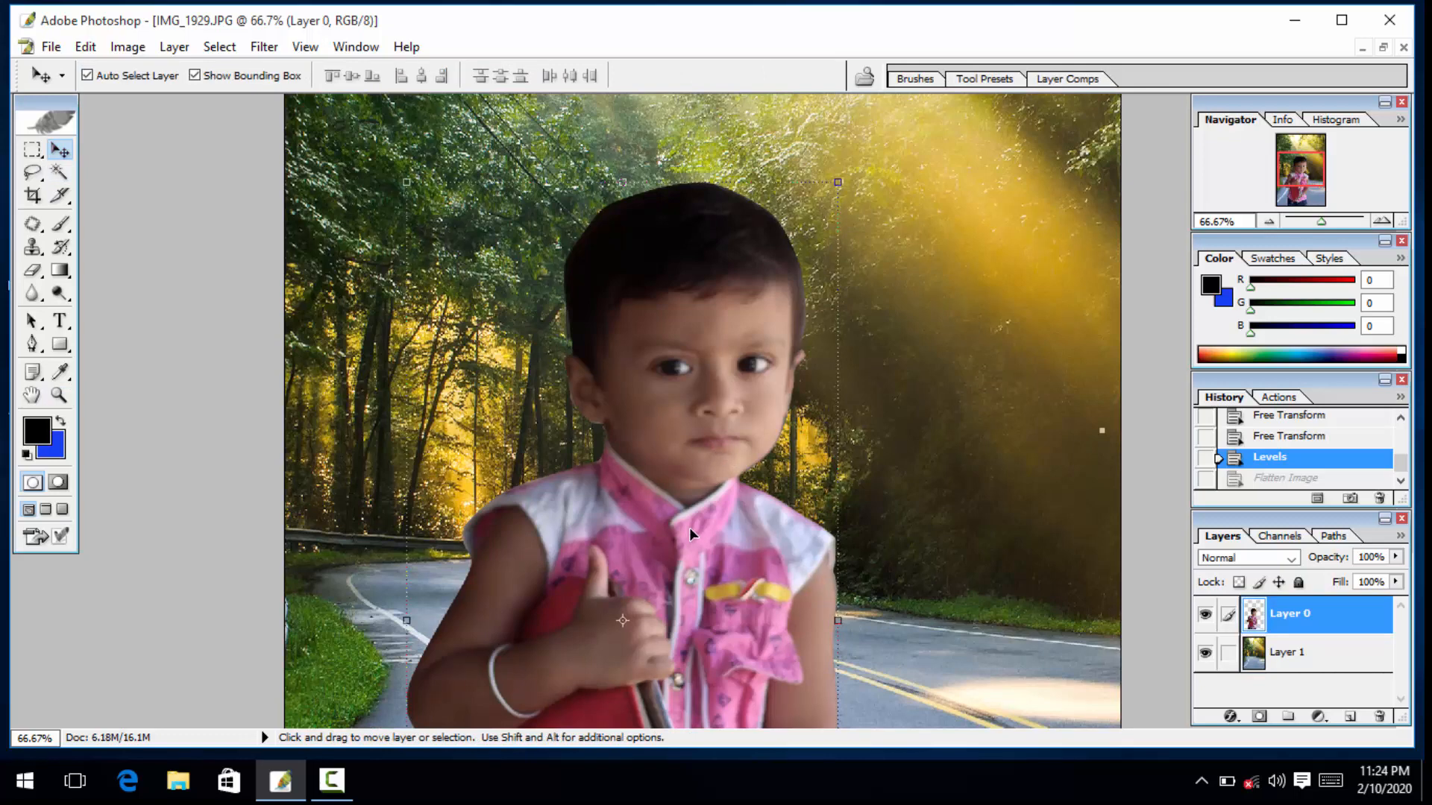
{"action": "key", "text": "ctrl+l"}
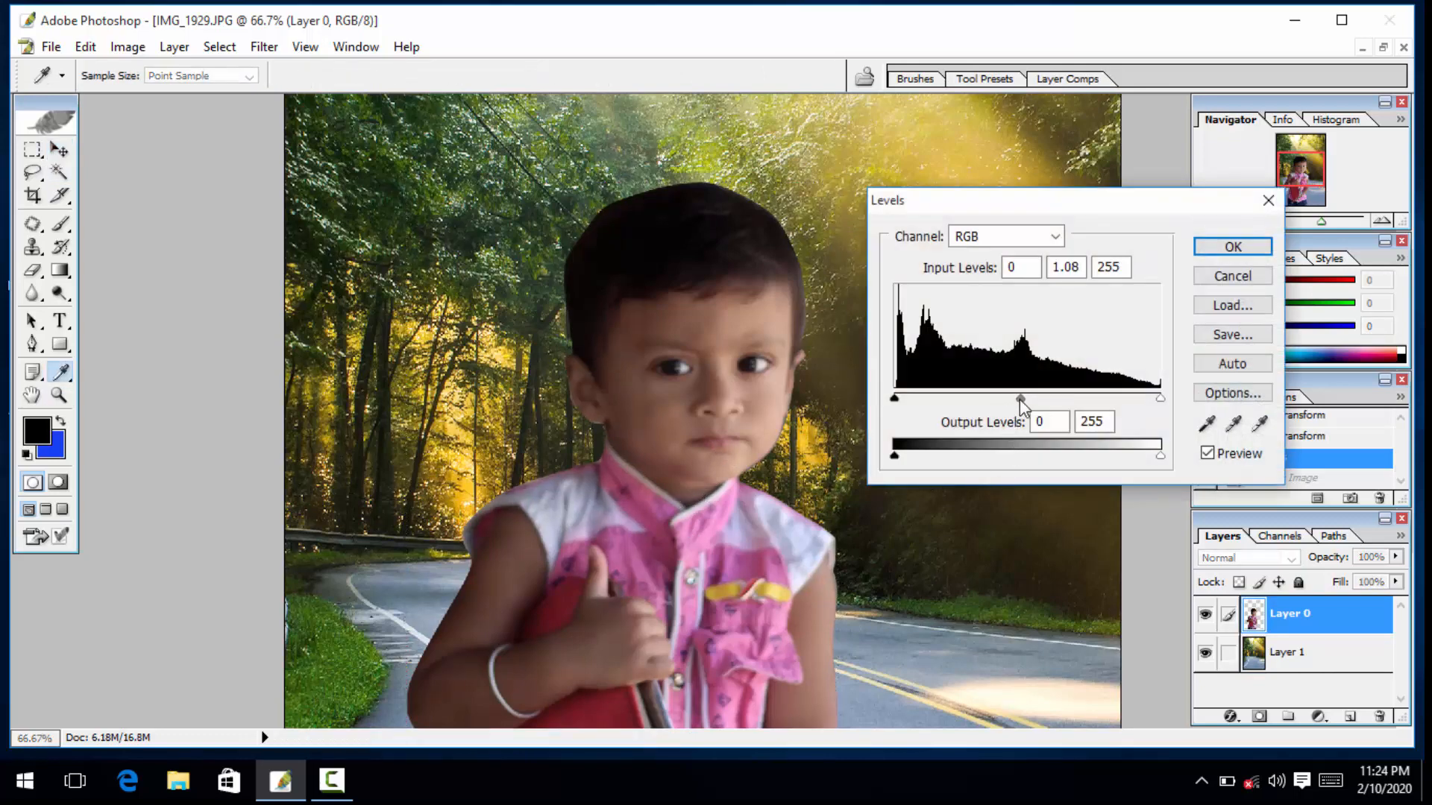
{"action": "left_click_drag", "start_coordinate": [1020, 403], "coordinate": [1013, 401]}
{"action": "left_click_drag", "start_coordinate": [1161, 404], "coordinate": [1155, 404]}
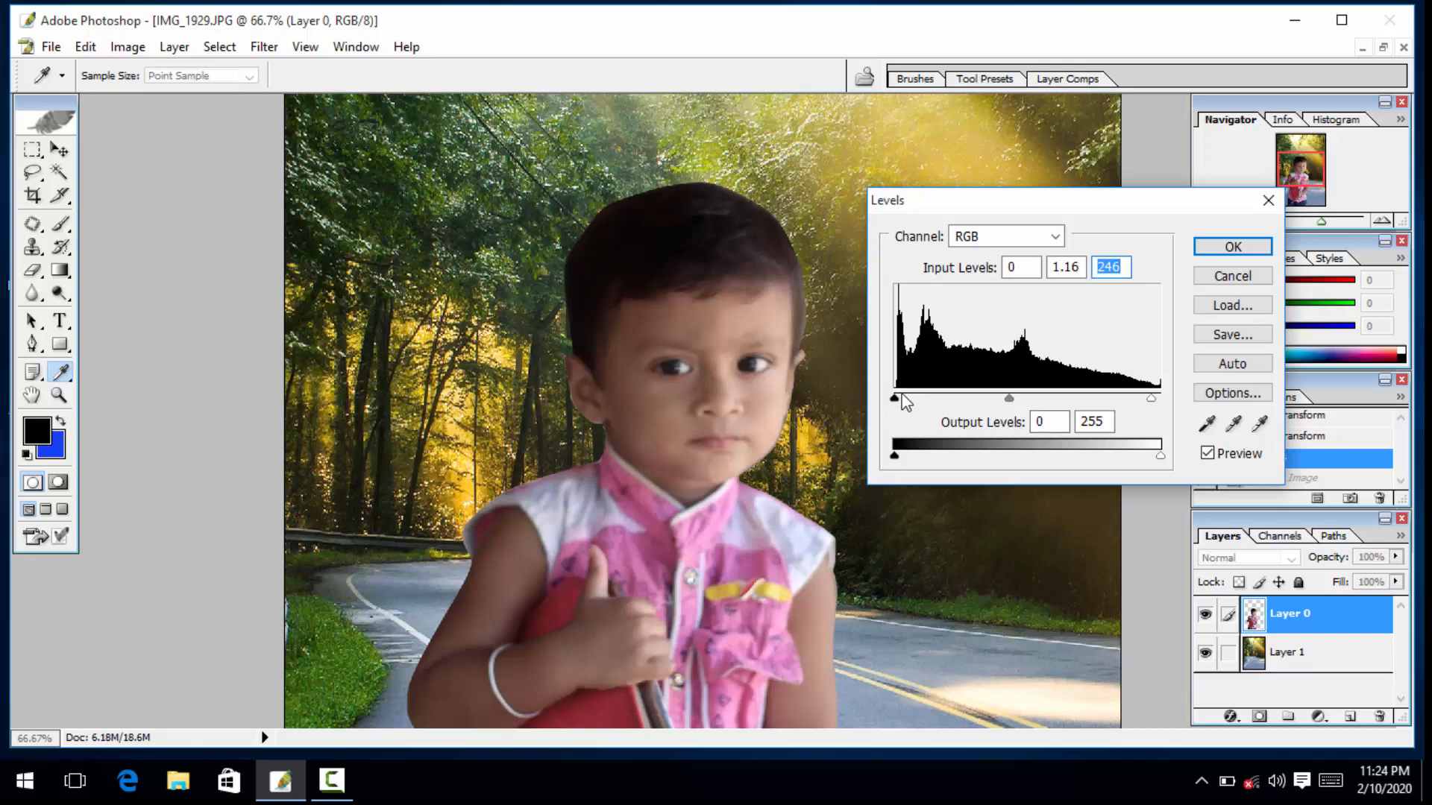
{"action": "left_click_drag", "start_coordinate": [894, 400], "coordinate": [902, 400]}
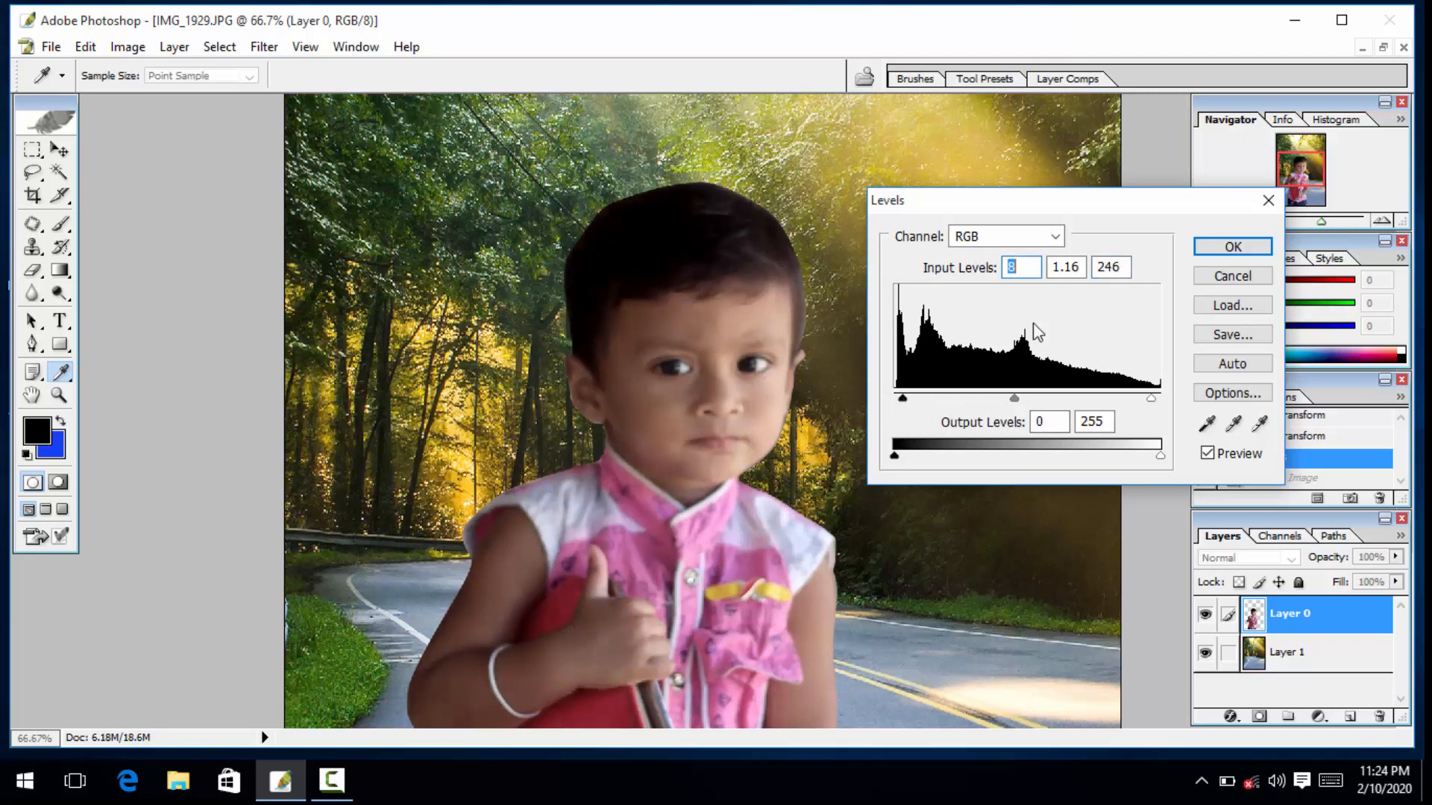
{"action": "left_click", "coordinate": [1232, 246]}
- Duplicate the child layer directly above the original
{"action": "key", "text": "alt+bracketleft"}
{"action": "key", "text": "x"}
{"action": "key", "text": "z"}
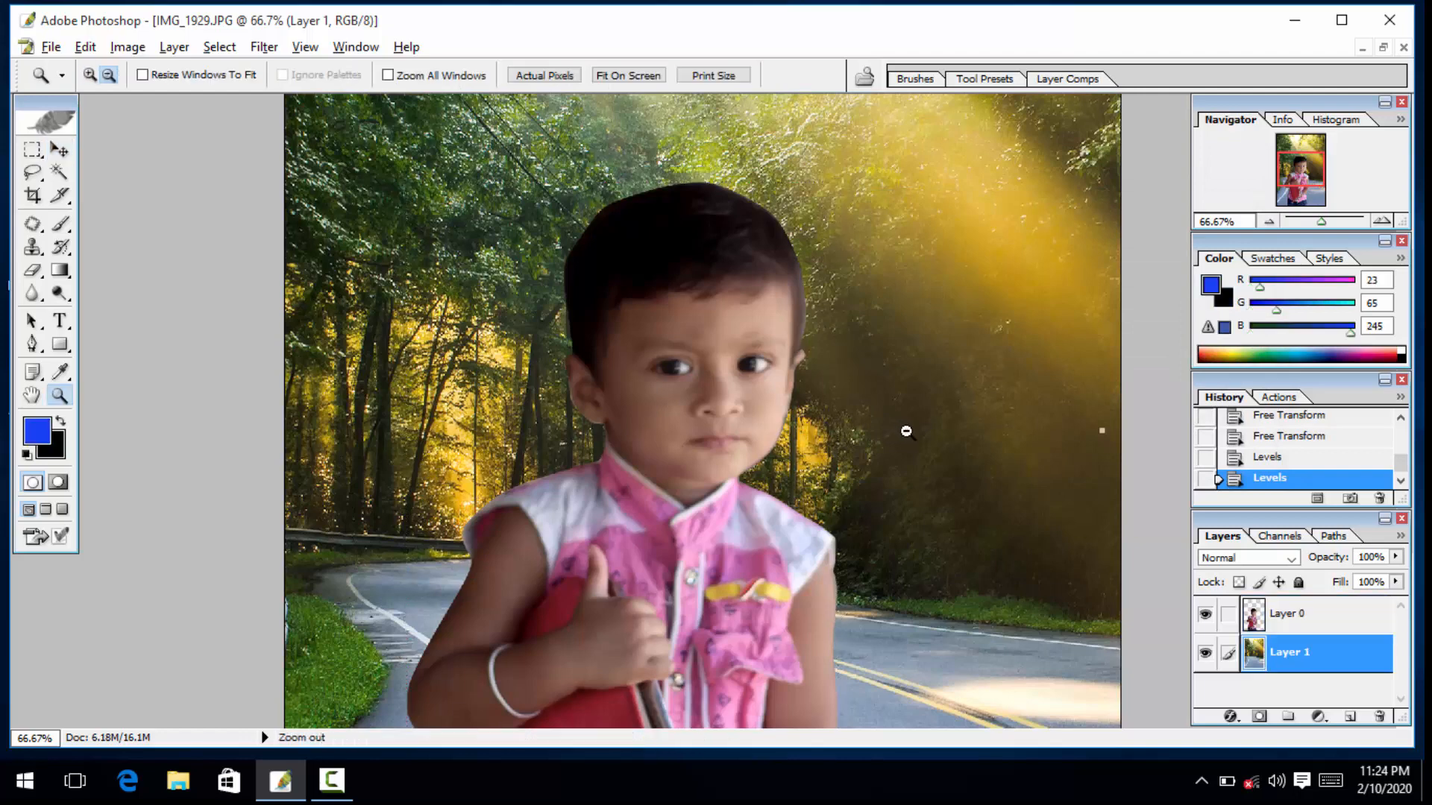
{"action": "left_click", "coordinate": [906, 431], "text": "alt"}
{"action": "left_click", "coordinate": [906, 431], "text": "alt"}
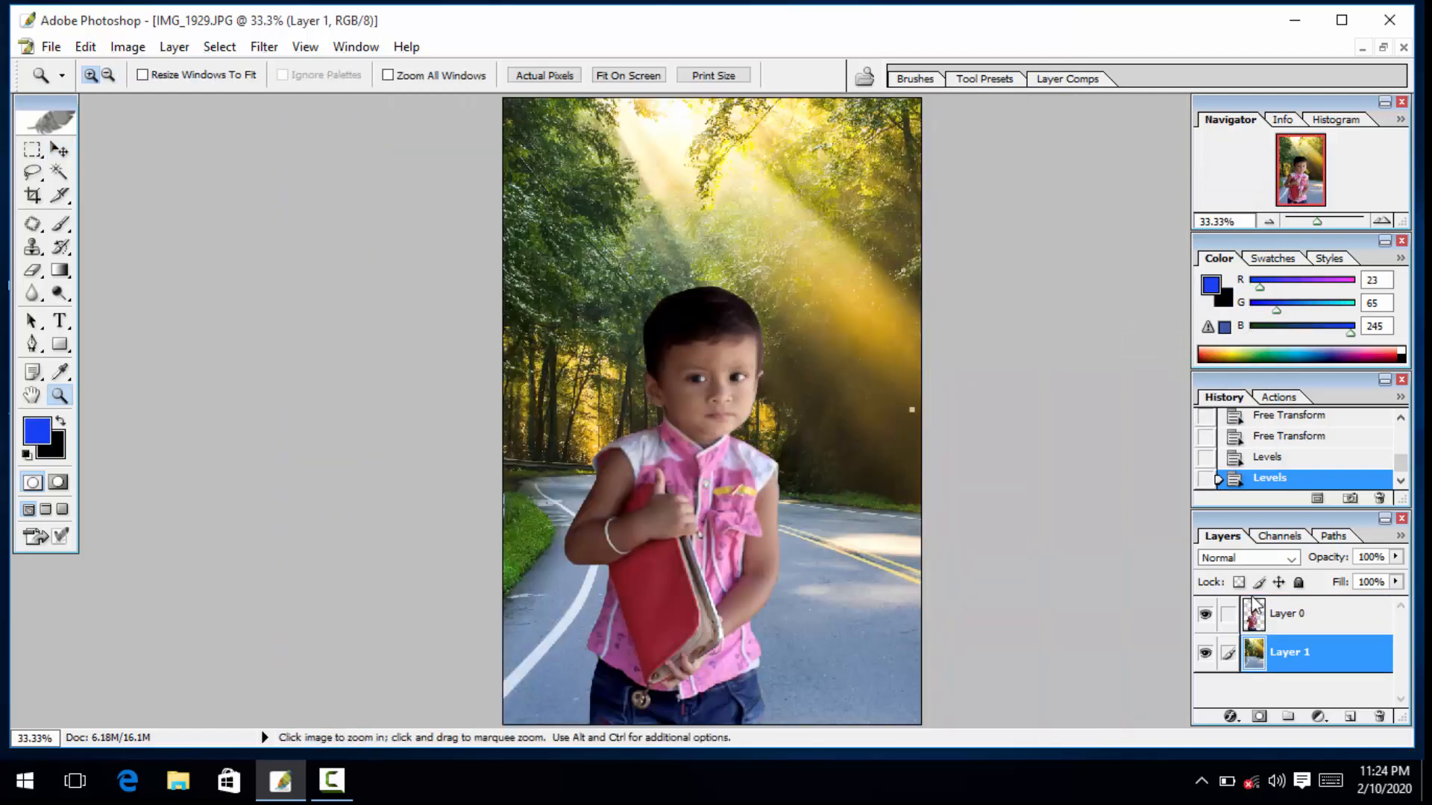
{"action": "left_click", "coordinate": [1275, 622]}
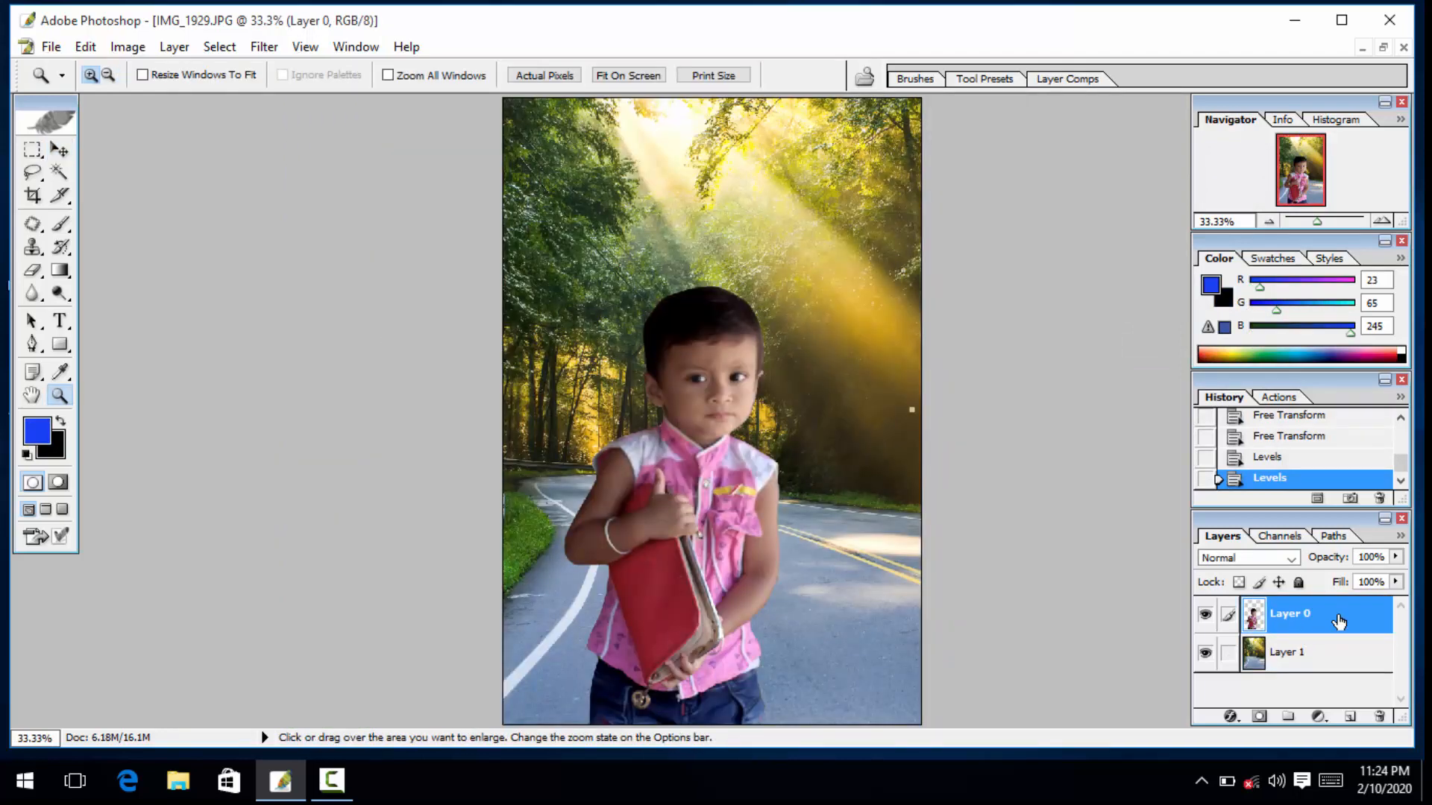
{"action": "left_click_drag", "start_coordinate": [1338, 622], "coordinate": [1350, 716]}
- Turn the lower child layer, Layer 0, into a black silhouette using Hue/Saturation with Lightness at -100
{"action": "left_click", "coordinate": [1323, 662]}
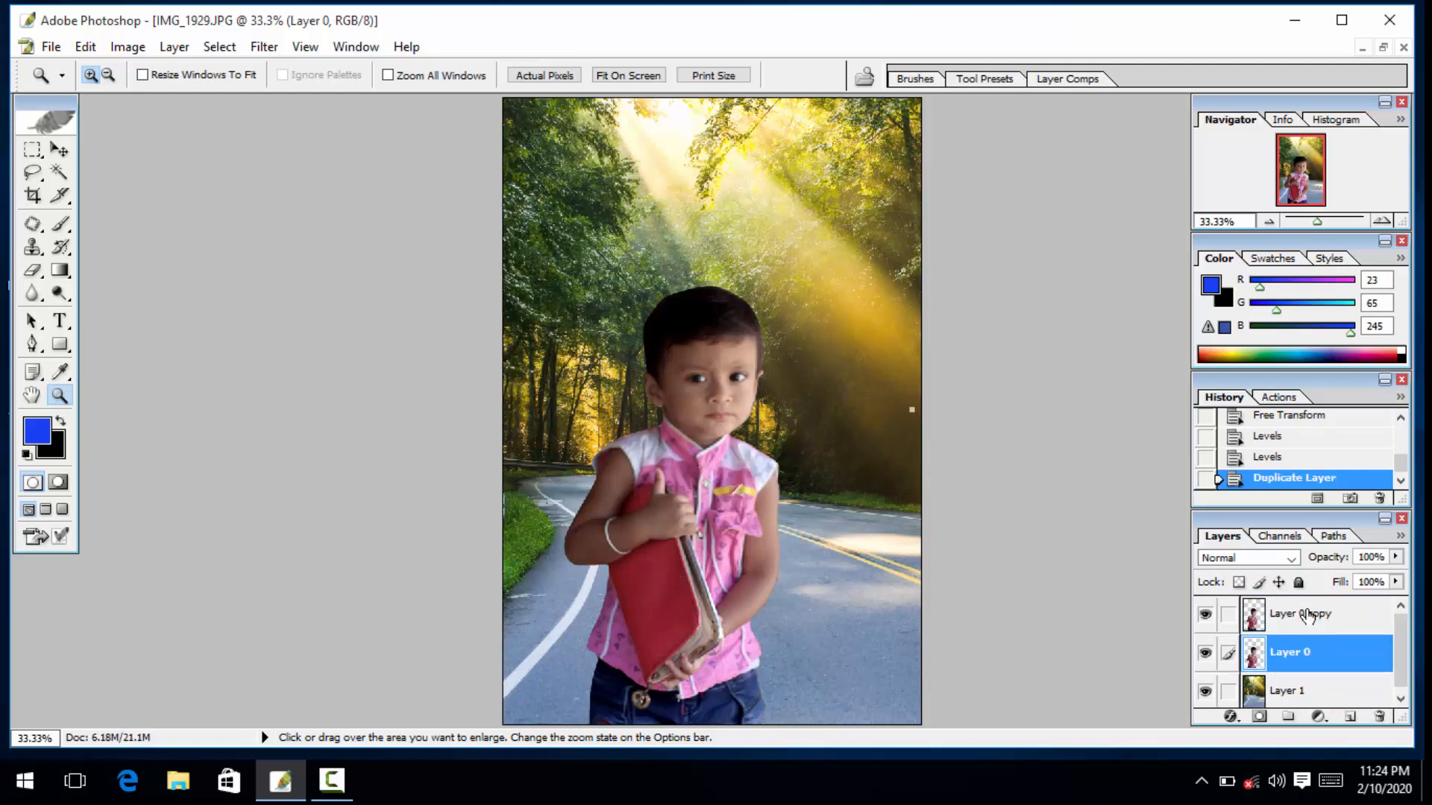
{"action": "left_click", "coordinate": [61, 151]}
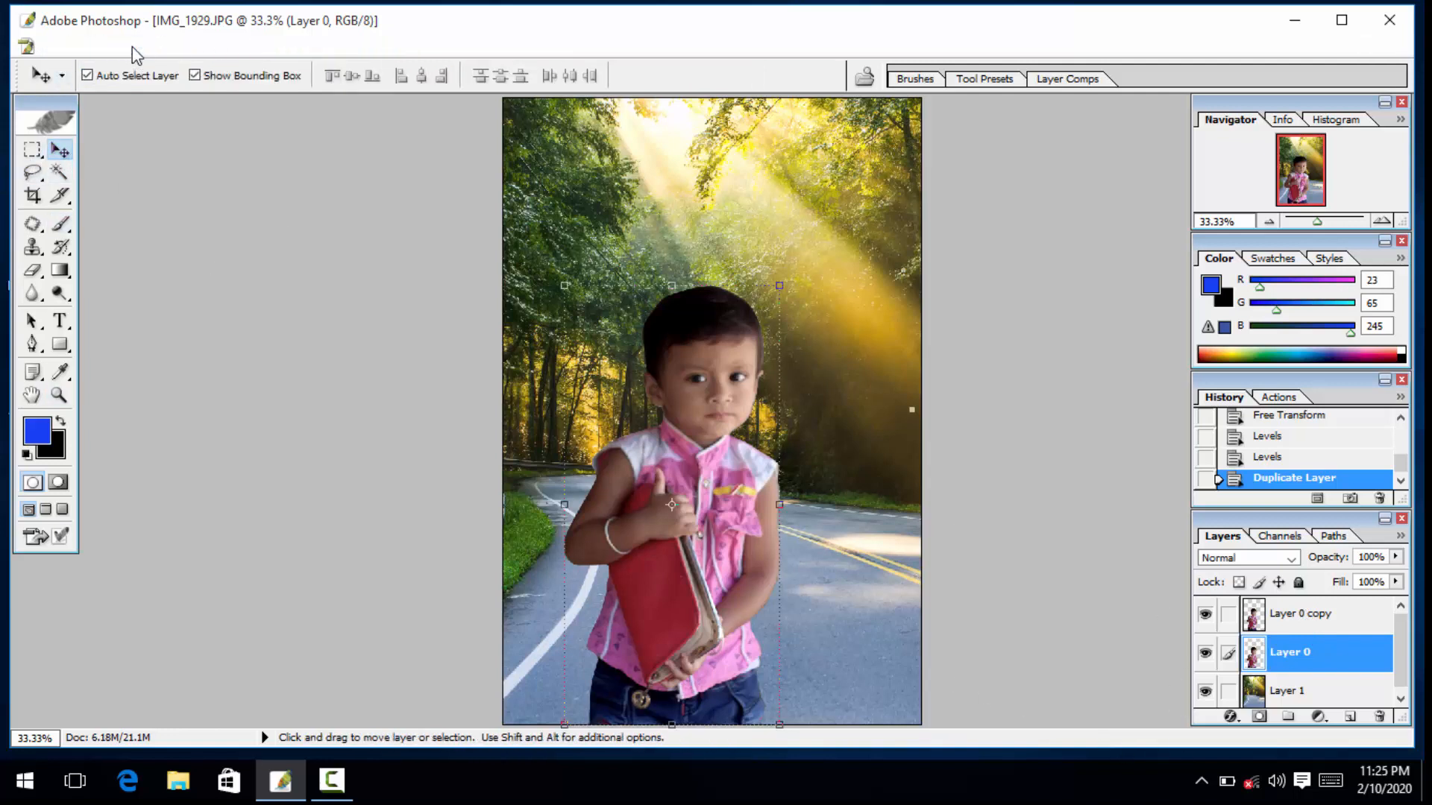
{"action": "left_click", "coordinate": [131, 48]}
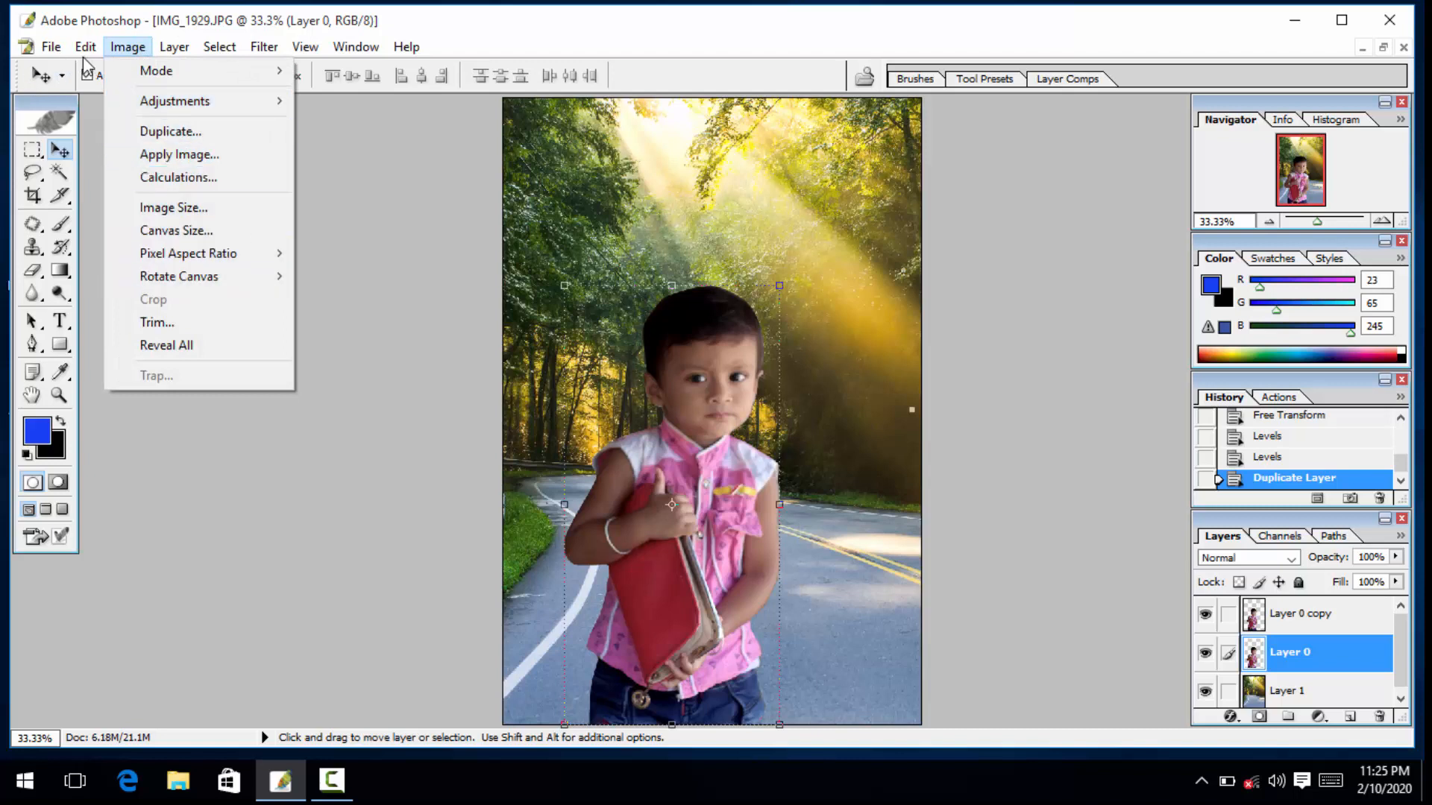
{"action": "mouse_move", "coordinate": [85, 49]}
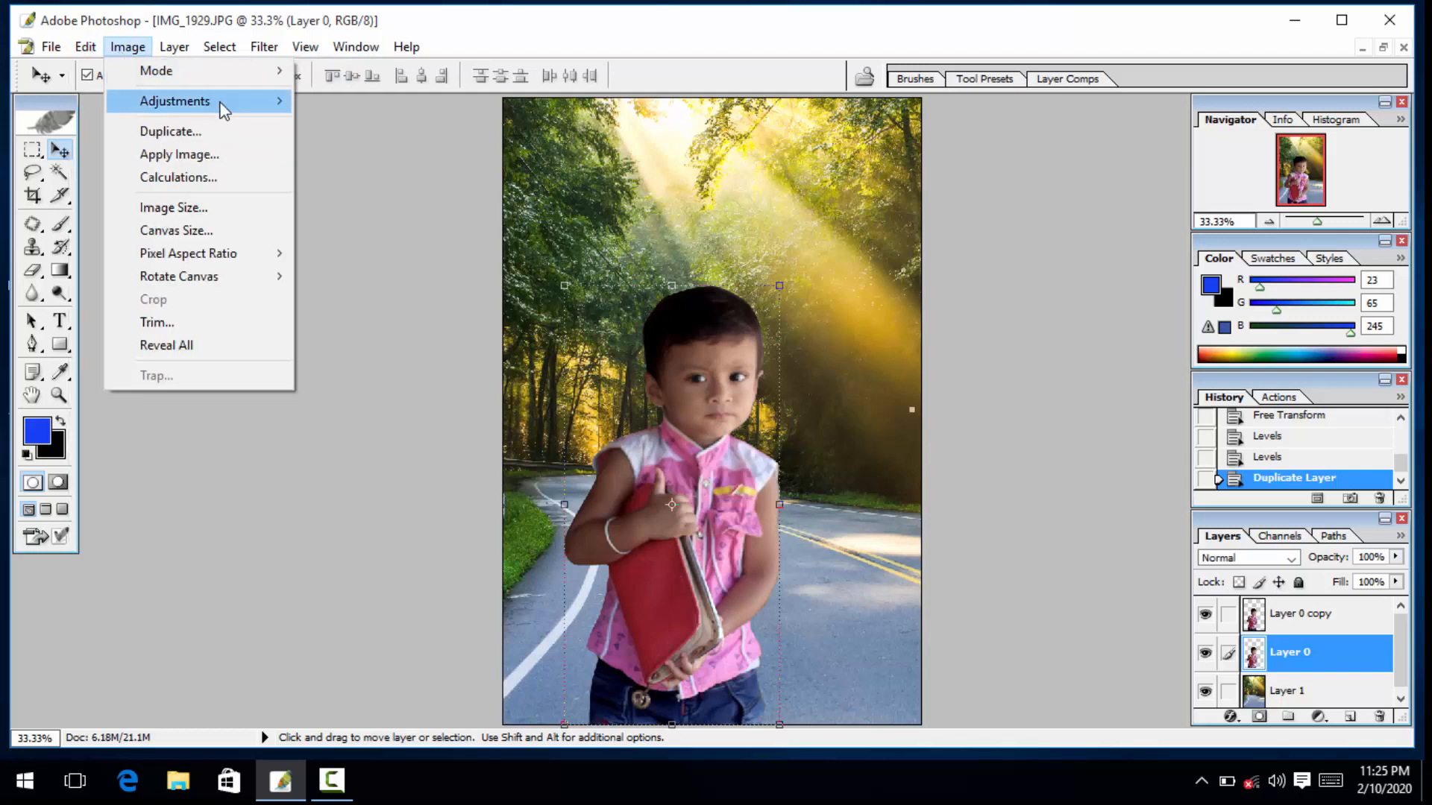
{"action": "mouse_move", "coordinate": [224, 110]}
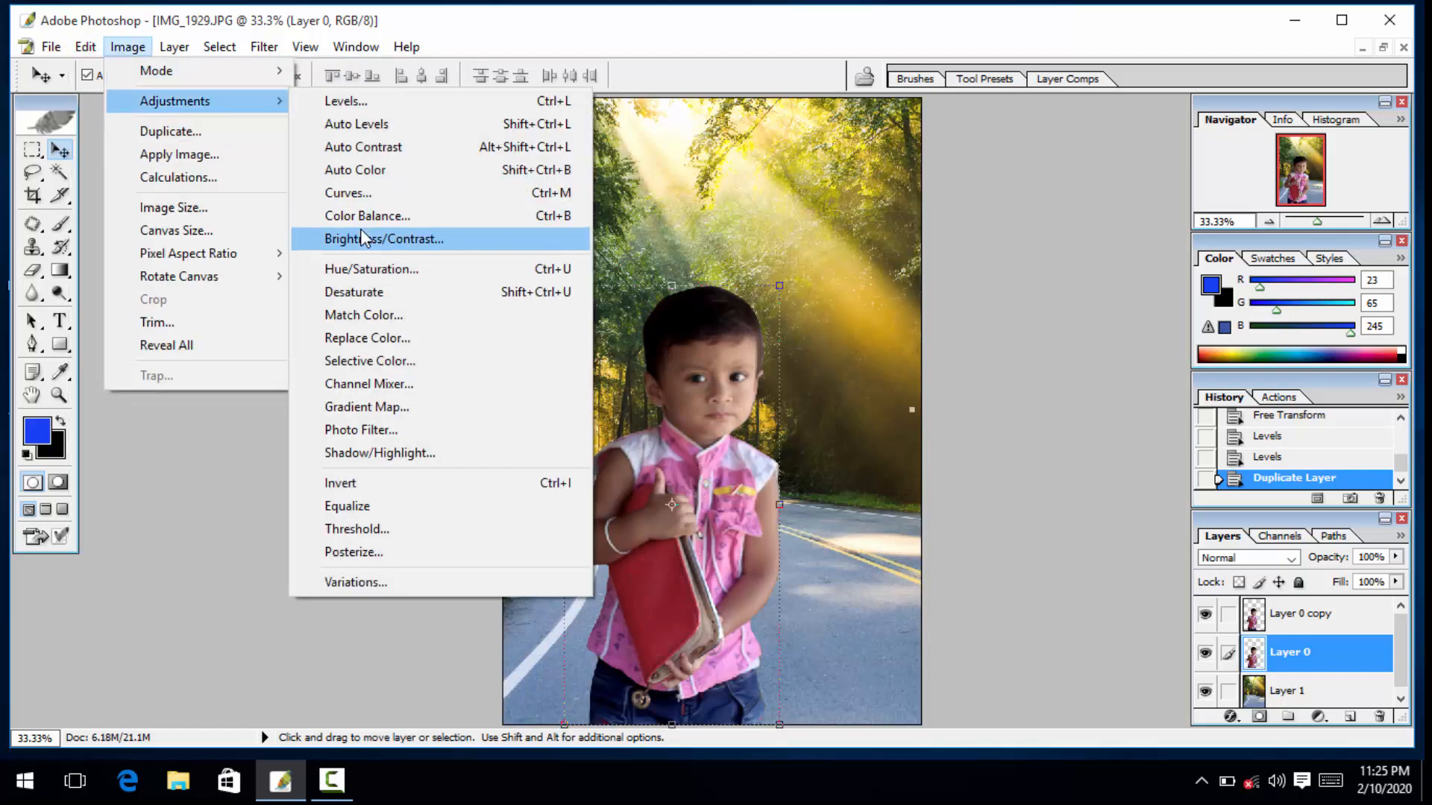
{"action": "left_click", "coordinate": [368, 268]}
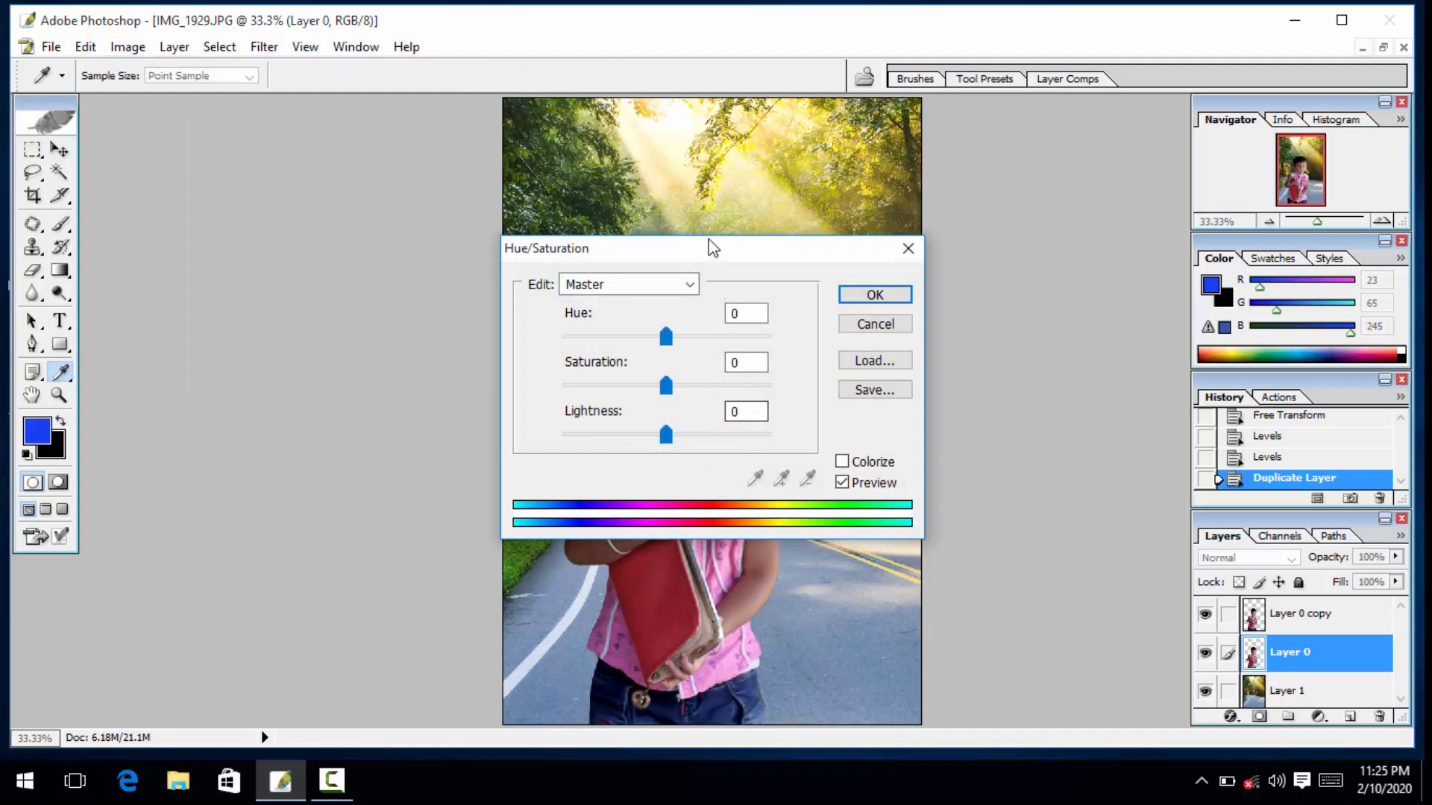
{"action": "left_click_drag", "start_coordinate": [712, 248], "coordinate": [1126, 287]}
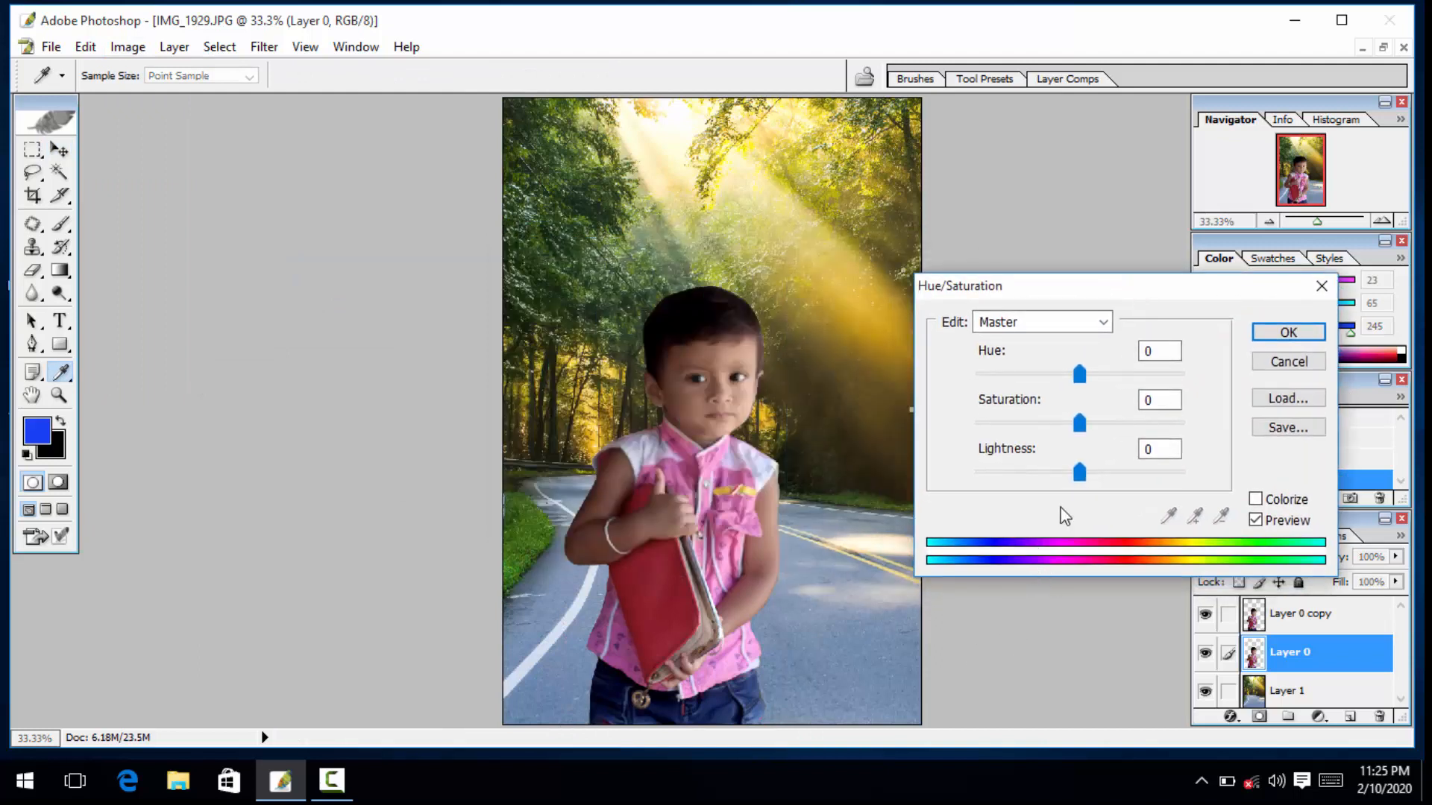
{"action": "left_click_drag", "start_coordinate": [1079, 473], "coordinate": [962, 477]}
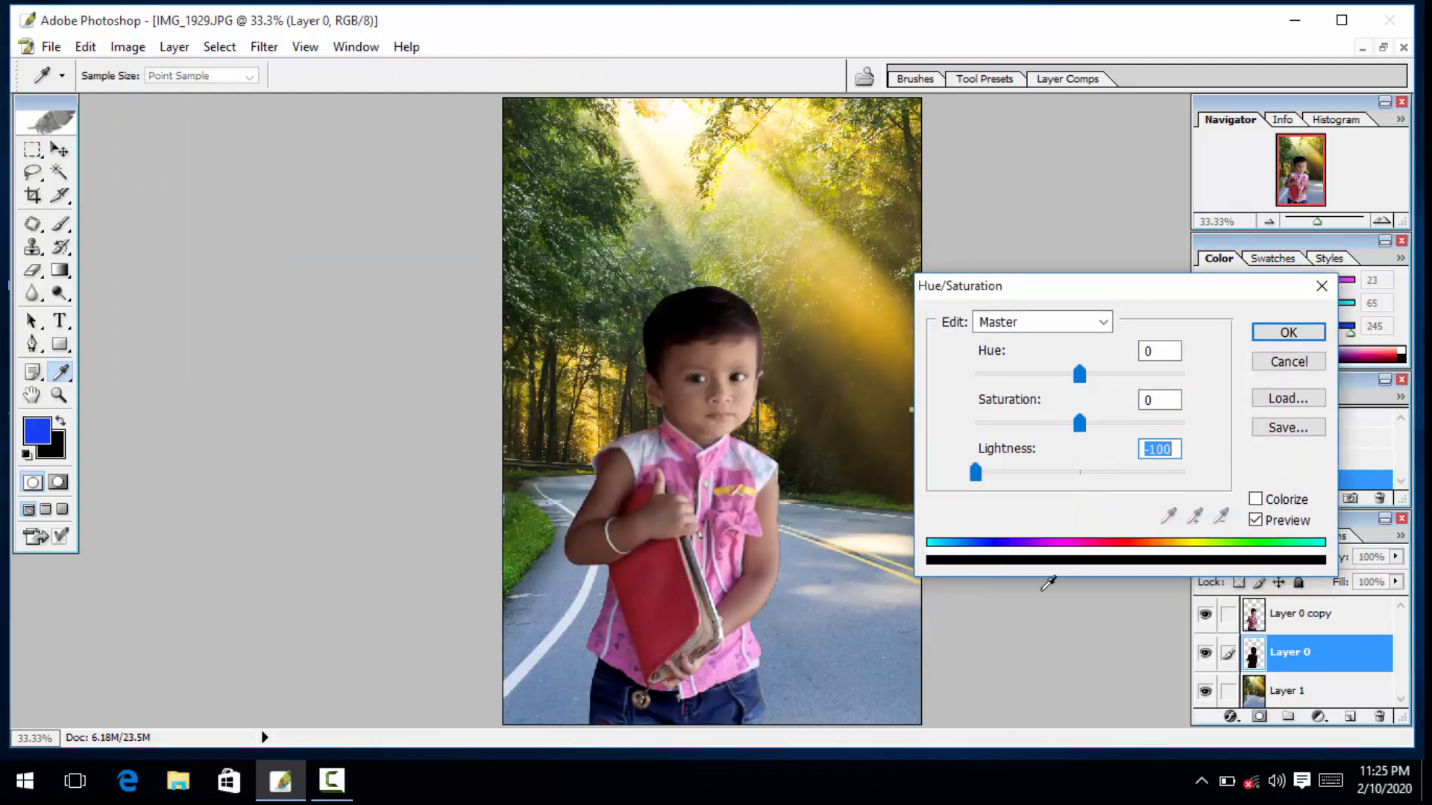
{"action": "left_click", "coordinate": [1288, 332]}
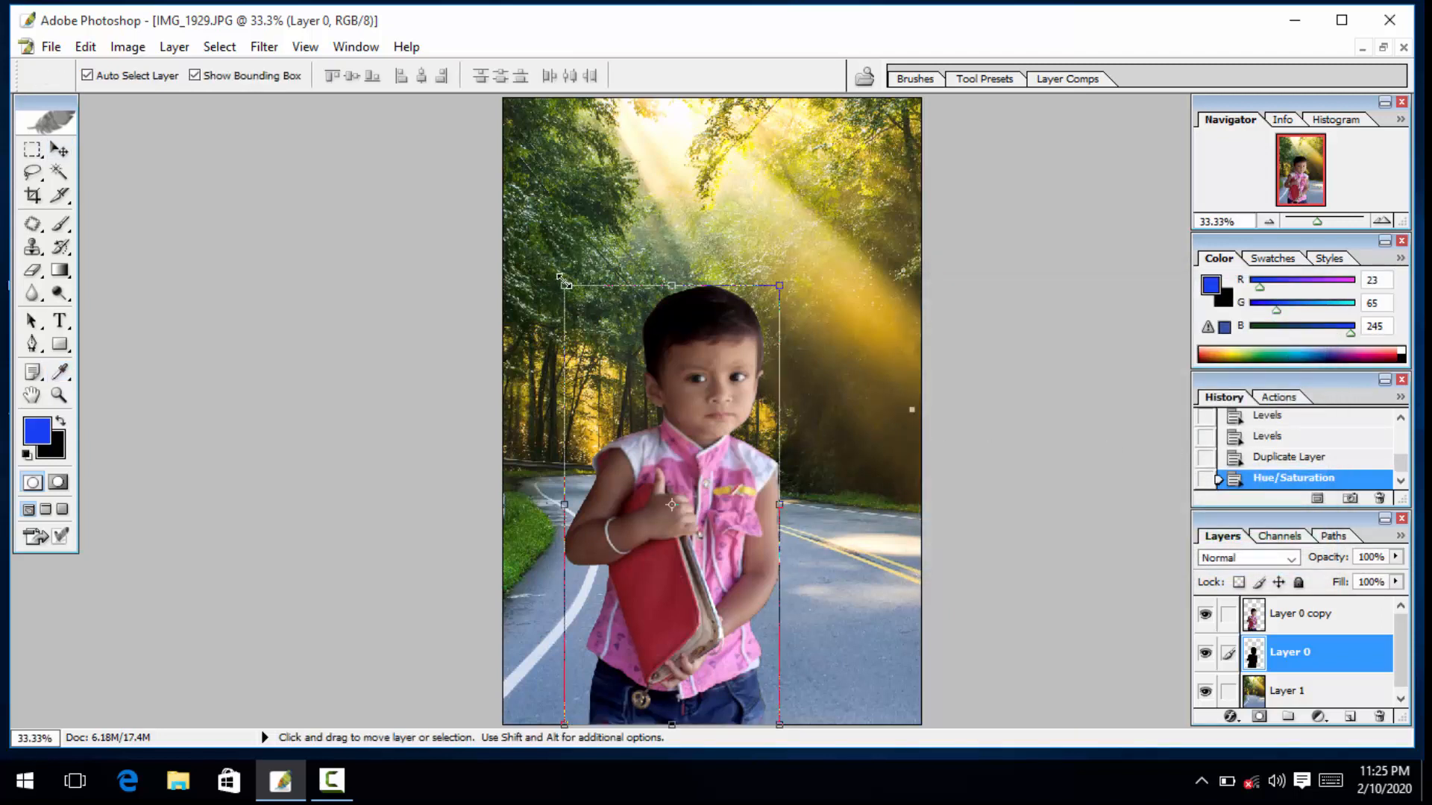
- Scale the black silhouette to 101.0% width and 98.6% height, and try shifting it sideways before undoing that move
{"action": "mouse_move", "coordinate": [561, 282]}
{"action": "left_mouse_down"}
{"action": "mouse_move", "coordinate": [527, 277]}
{"action": "mouse_move", "coordinate": [562, 291]}
{"action": "left_mouse_up"}
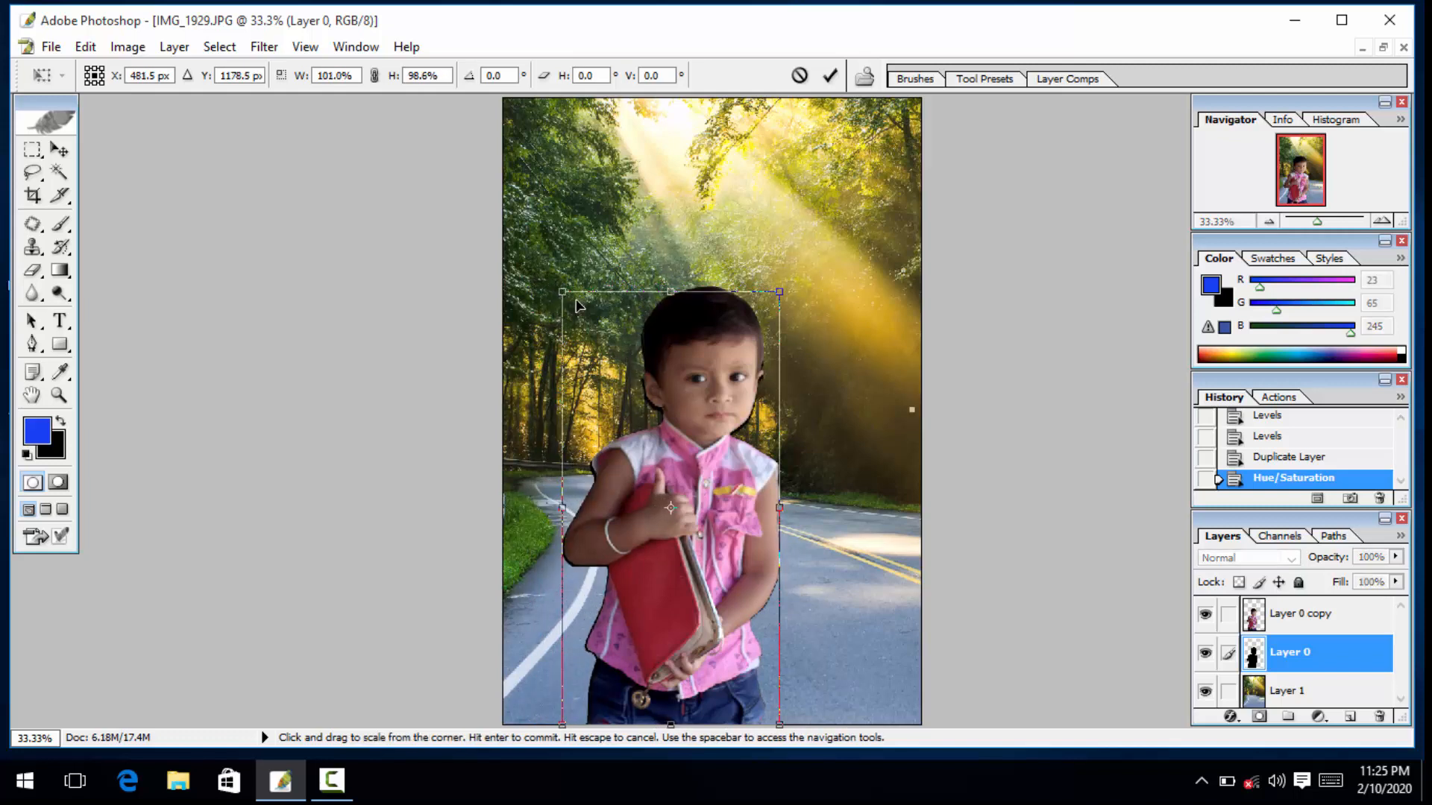
{"action": "key", "text": "Return"}
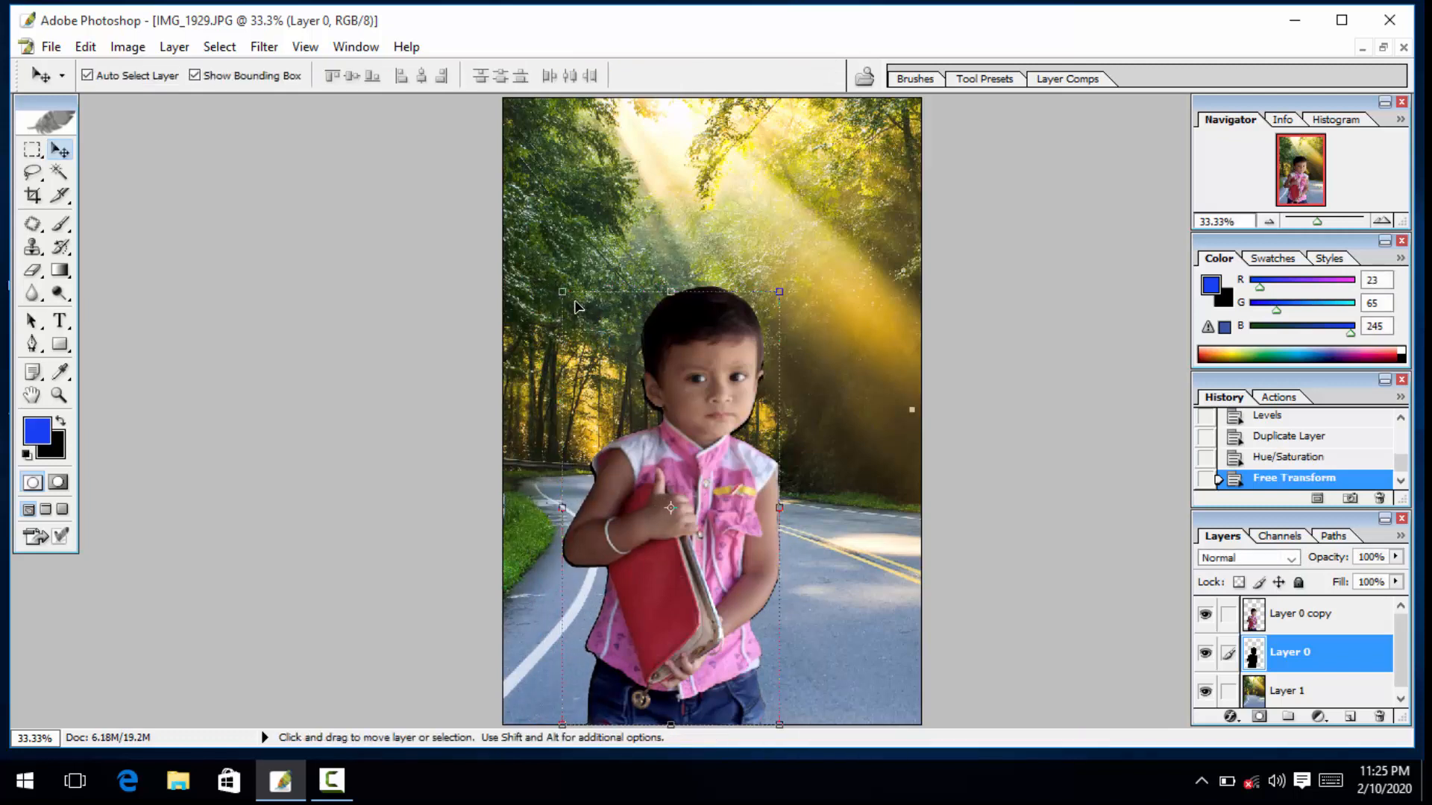
{"action": "left_click_drag", "start_coordinate": [574, 301], "coordinate": [535, 305]}
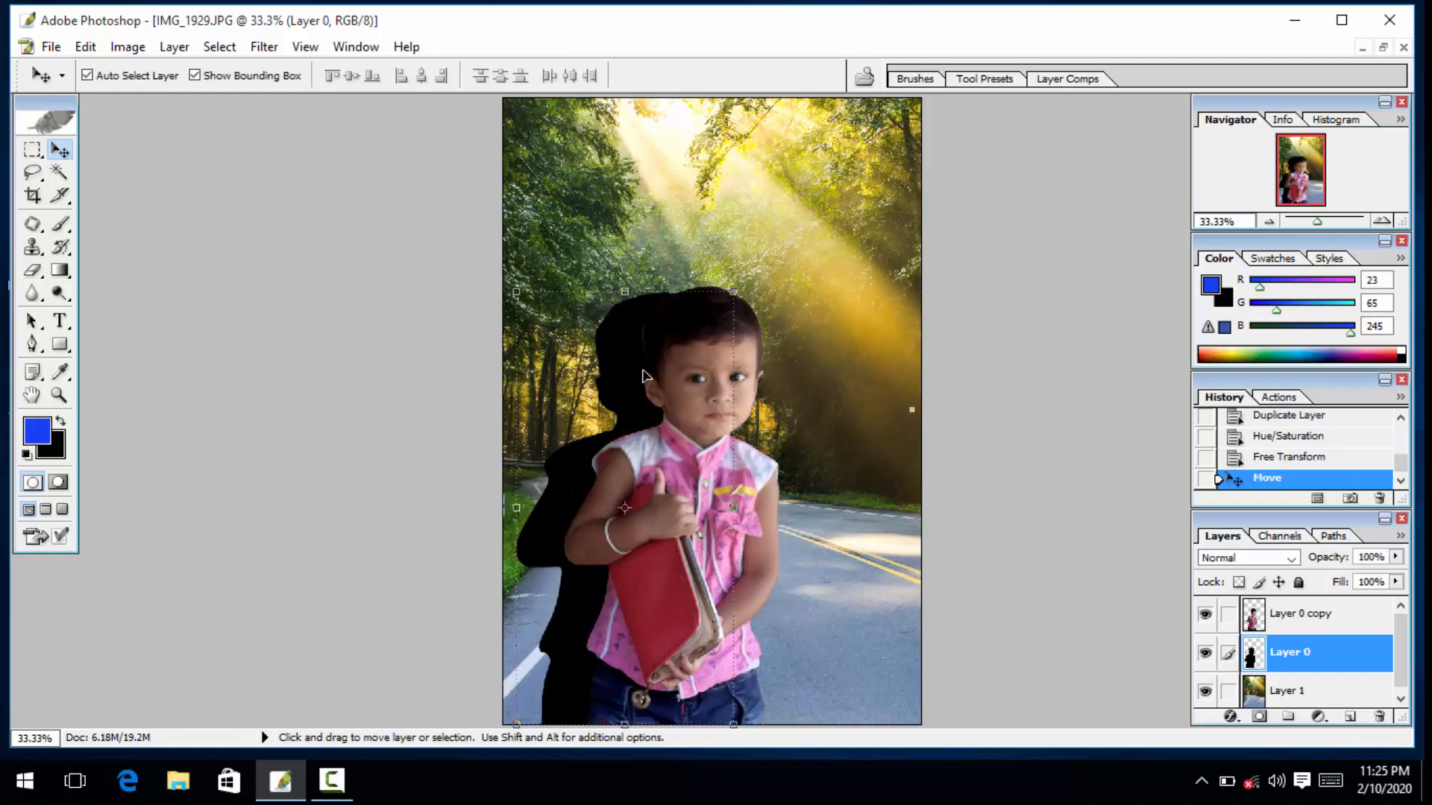
{"action": "key", "text": "ctrl+z"}
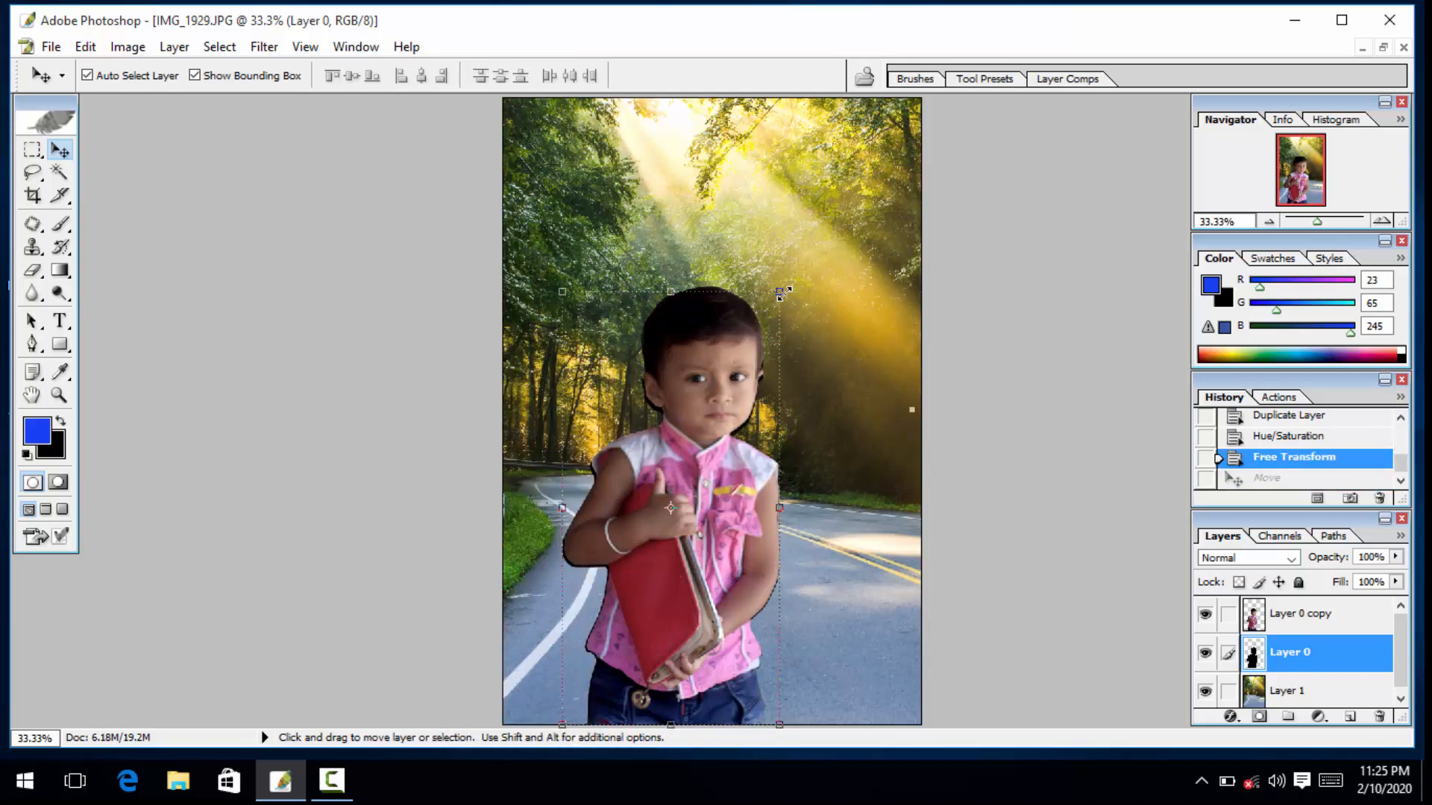
- Shrink the silhouette to 71.8% width and 59.4% height and tilt it slightly counter-clockwise behind the child
{"action": "left_click_drag", "start_coordinate": [783, 294], "coordinate": [535, 468]}
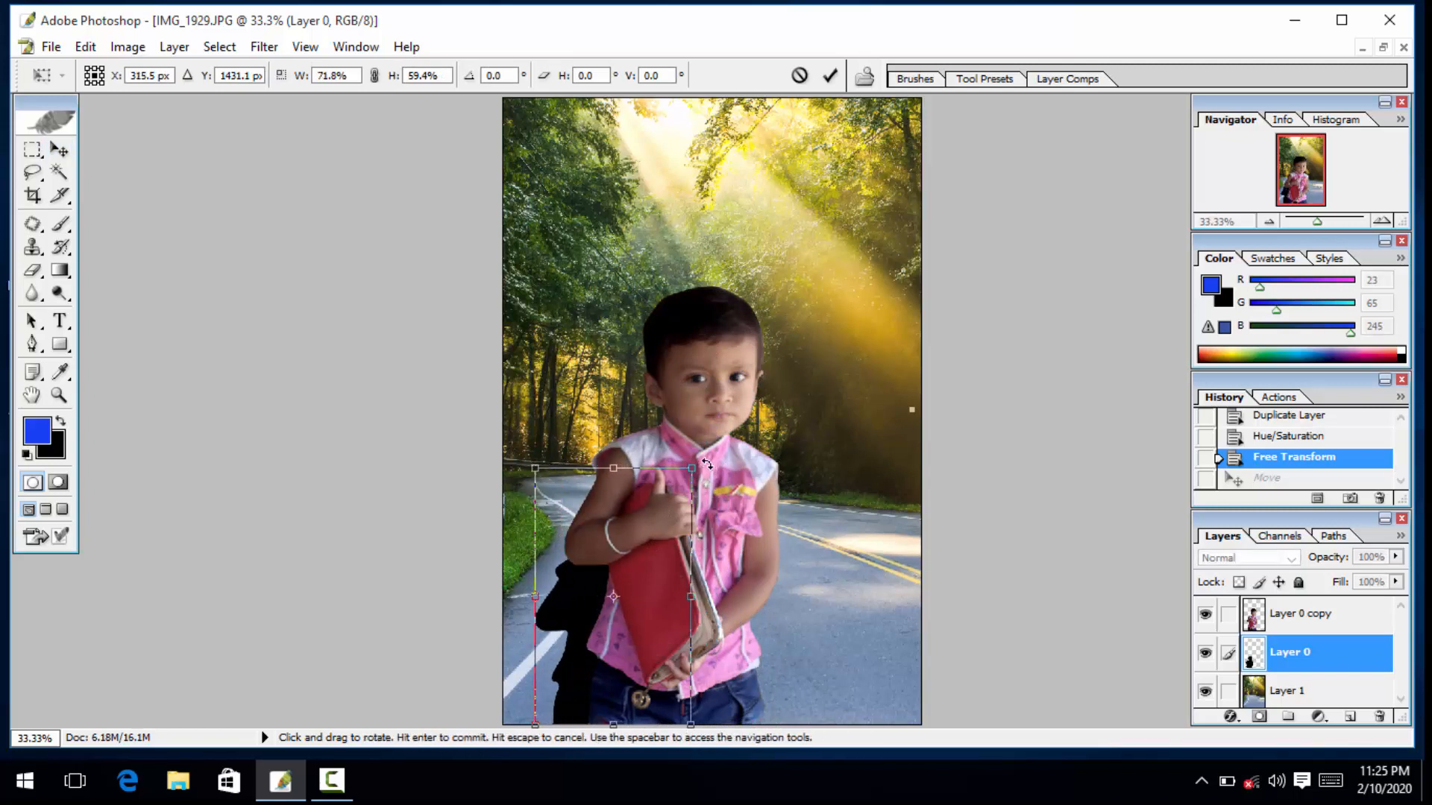
{"action": "left_click_drag", "start_coordinate": [709, 465], "coordinate": [690, 457]}
{"action": "key", "text": "Return"}
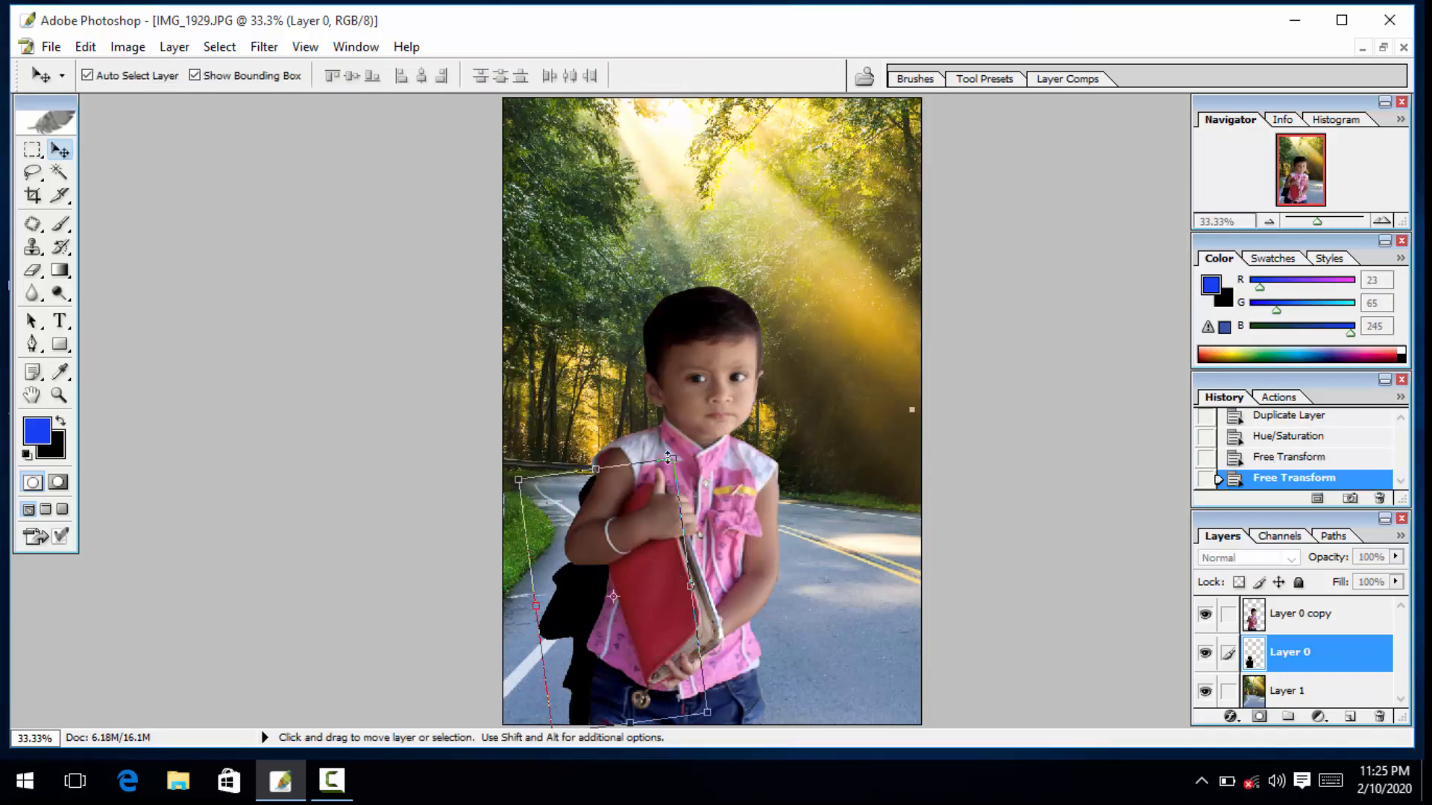
- Nudge the silhouette further out to the left of the child and enlarge it to 106.7% width and 101.6% height
{"action": "key", "text": "Left"}
{"action": "key", "text": "Left"}
{"action": "key", "text": "Left"}
{"action": "key", "text": "Left"}
{"action": "key", "text": "Left"}
{"action": "key", "text": "Left"}
{"action": "key", "text": "Left"}
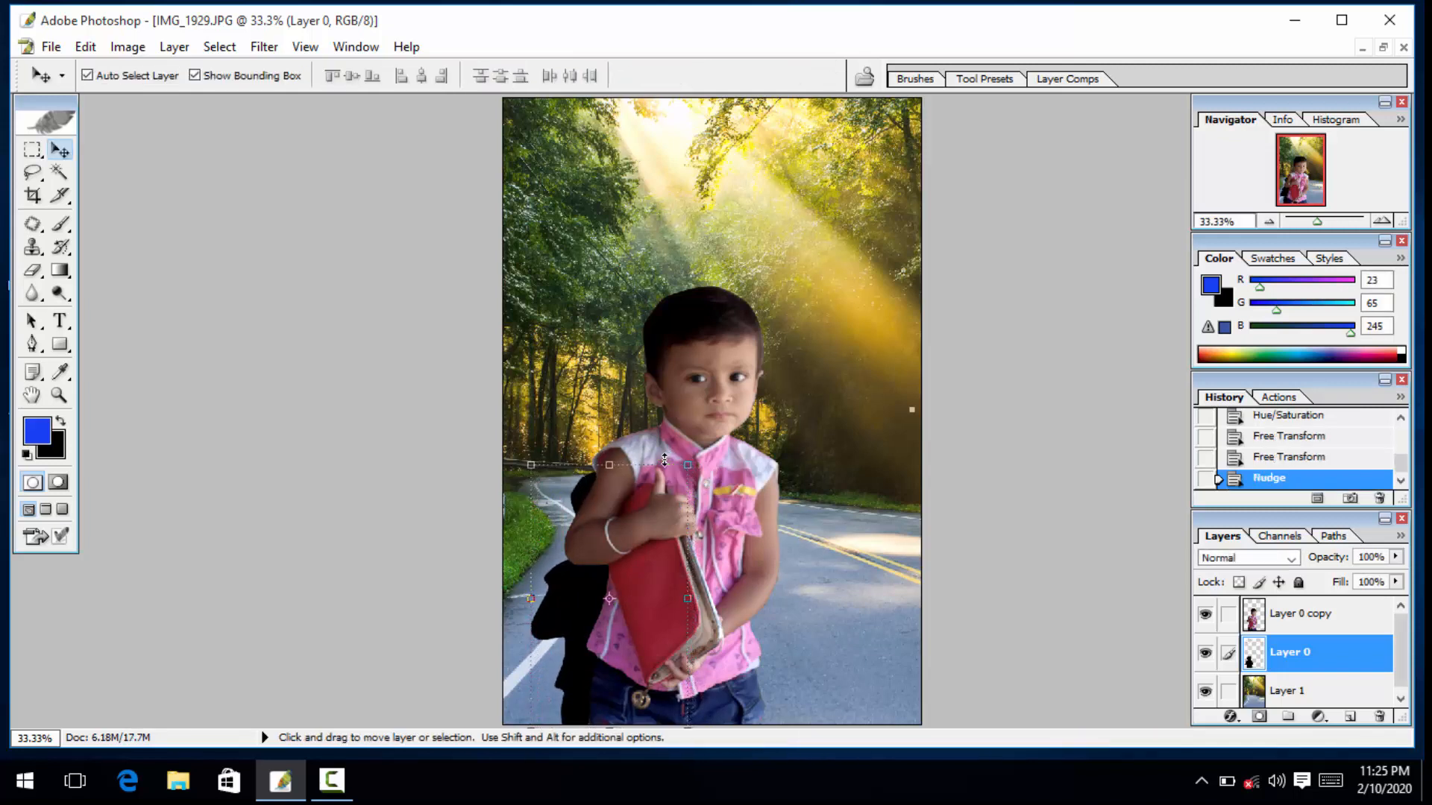
{"action": "key", "text": "Up"}
{"action": "key", "text": "Up"}
{"action": "key", "text": "Up"}
{"action": "key", "text": "Up"}
{"action": "key", "text": "Up"}
{"action": "key", "text": "Up"}
{"action": "key", "text": "Up"}
{"action": "key", "text": "Up"}
{"action": "key", "text": "Up"}
{"action": "key", "text": "Up"}
{"action": "key", "text": "Up"}
{"action": "key", "text": "Up"}
{"action": "key", "text": "Up"}
{"action": "key", "text": "Up"}
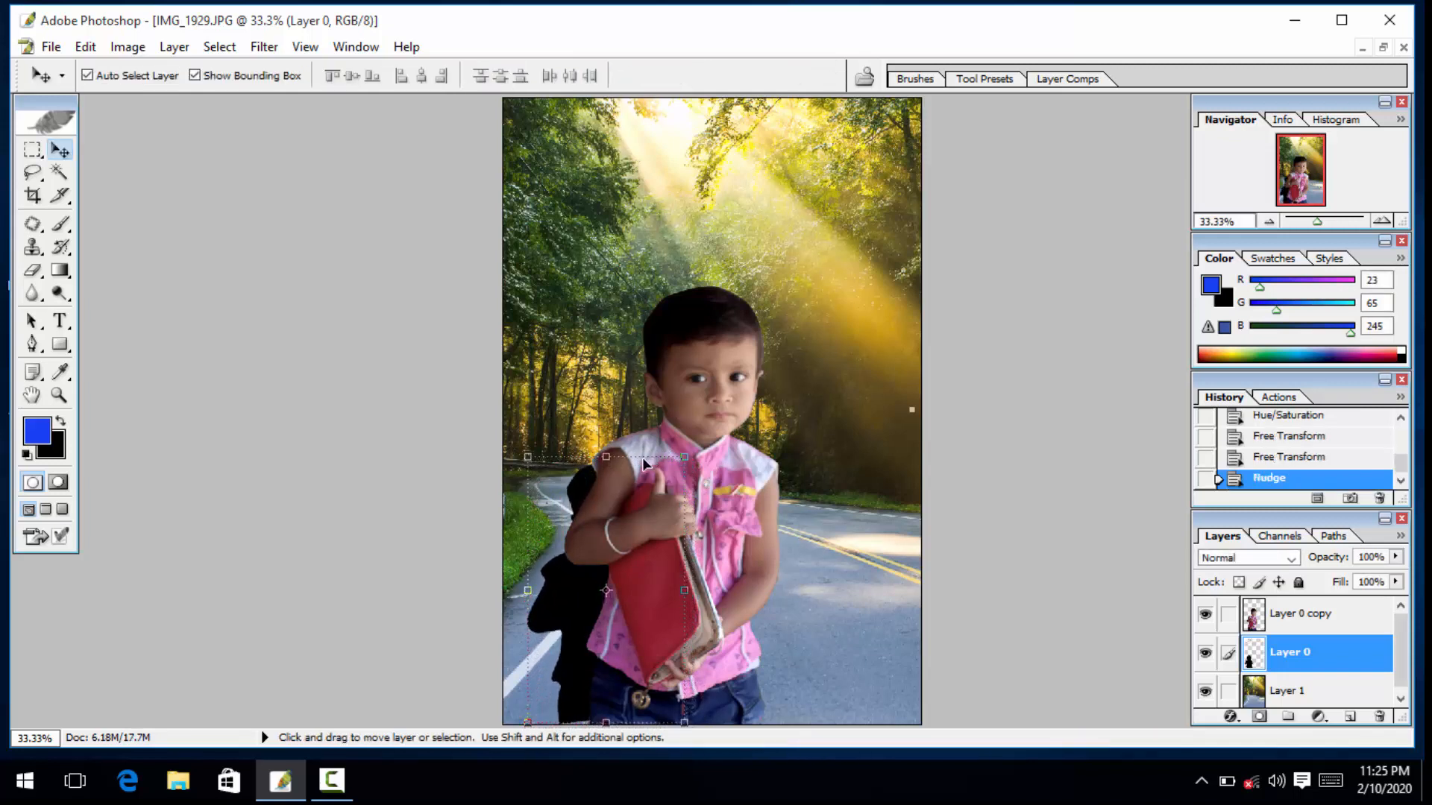
{"action": "key", "text": "Left"}
{"action": "key", "text": "Left"}
{"action": "key", "text": "Left"}
{"action": "key", "text": "Left"}
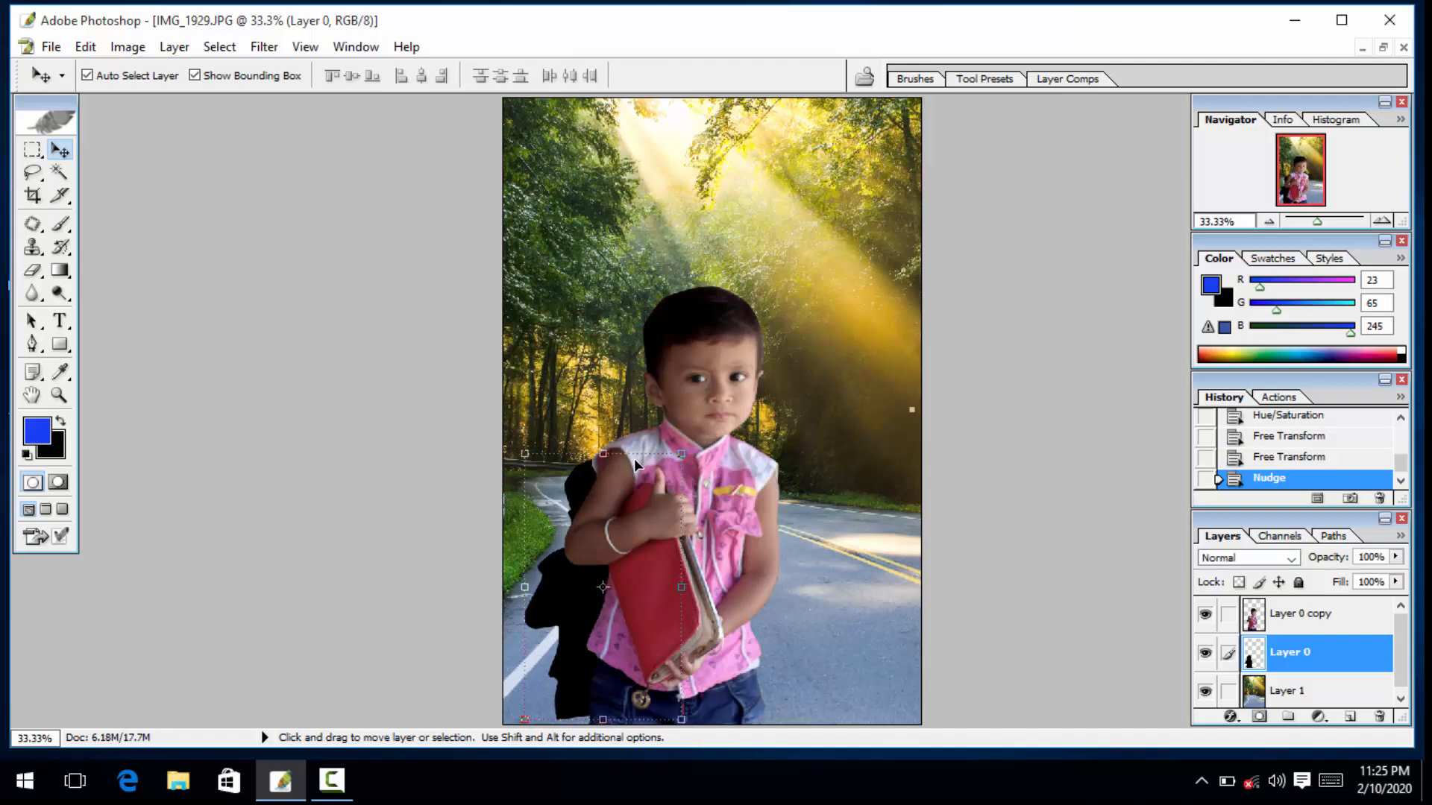
{"action": "key", "text": "Down"}
{"action": "key", "text": "Down"}
{"action": "key", "text": "Down"}
{"action": "key", "text": "Down"}
{"action": "key", "text": "Down"}
{"action": "key", "text": "Down"}
{"action": "key", "text": "Down"}
{"action": "key", "text": "Down"}
{"action": "key", "text": "Down"}
{"action": "key", "text": "Down"}
{"action": "key", "text": "Down"}
{"action": "key", "text": "Down"}
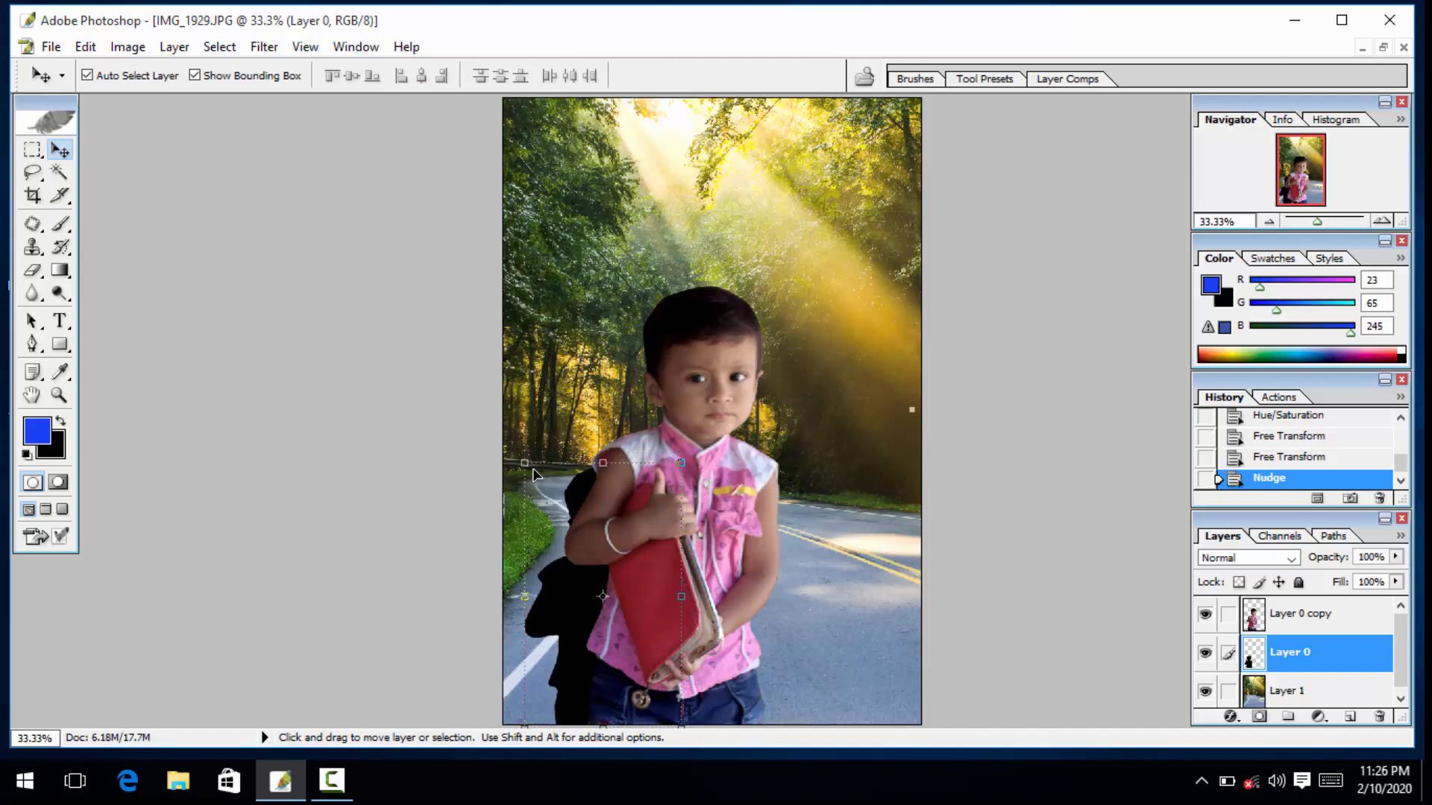
{"action": "left_click_drag", "start_coordinate": [527, 464], "coordinate": [515, 458]}
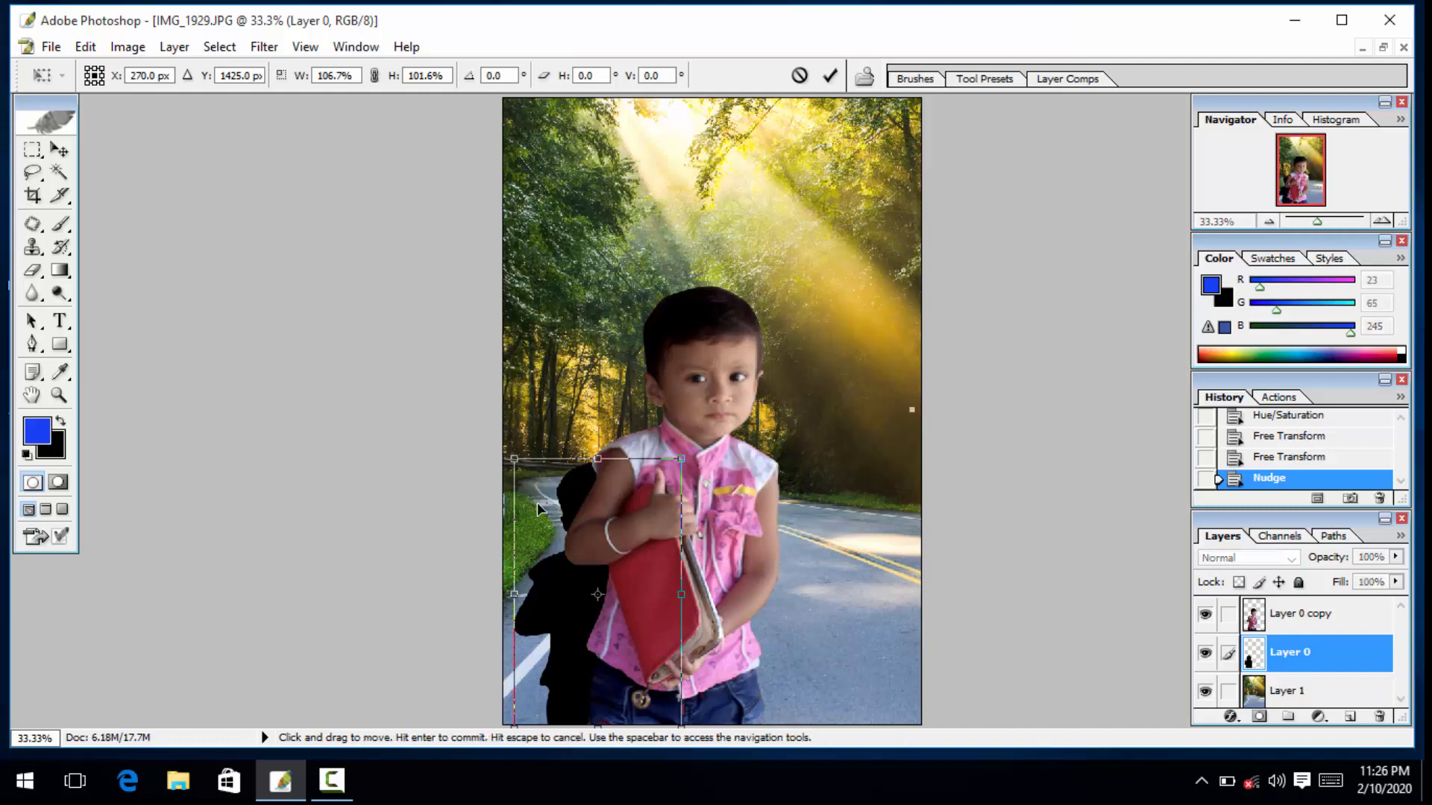
{"action": "key", "text": "Return"}
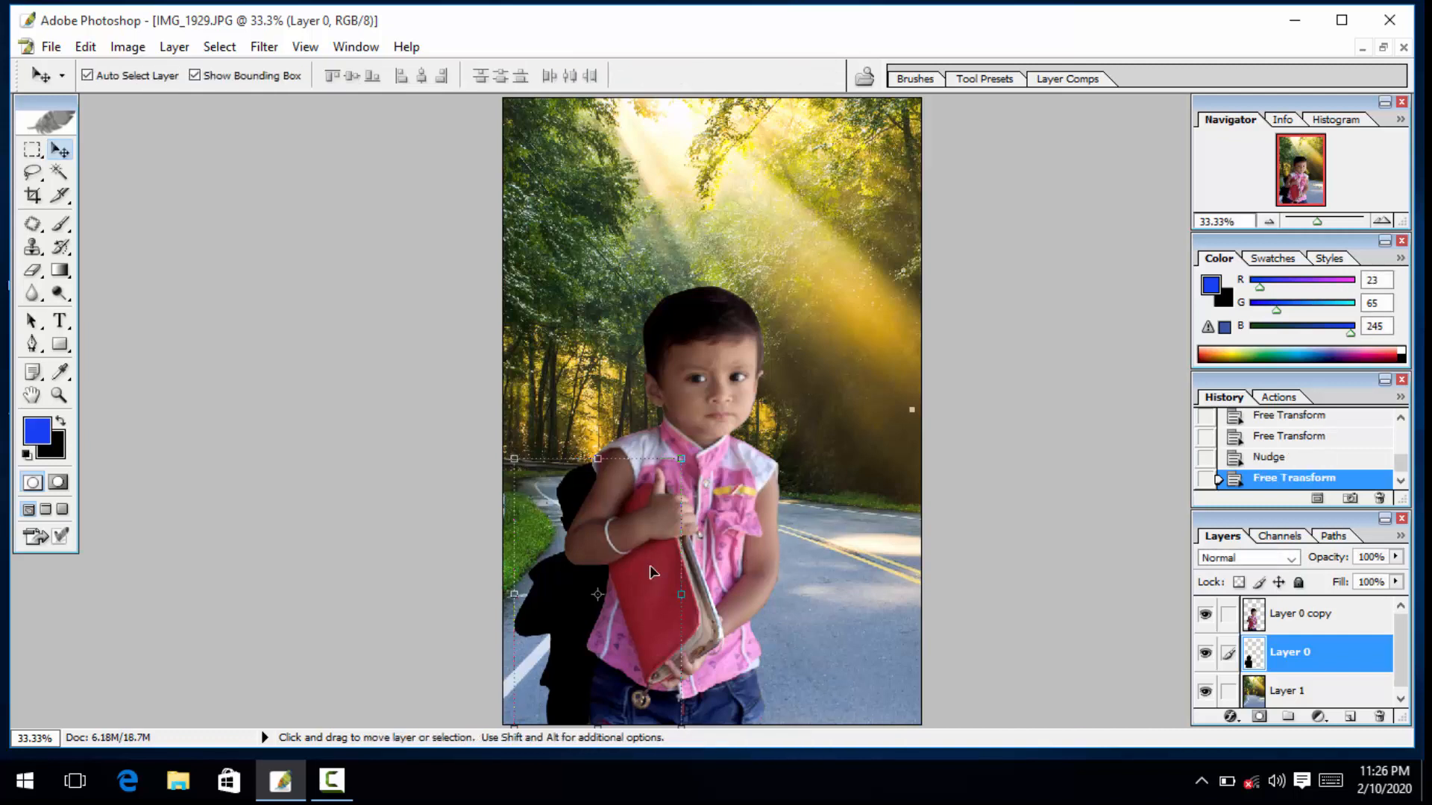
- Fade the silhouette into a shadow by setting the layer's opacity to 36% and its fill to 70%
{"action": "left_click_drag", "start_coordinate": [1395, 557], "coordinate": [1332, 585]}
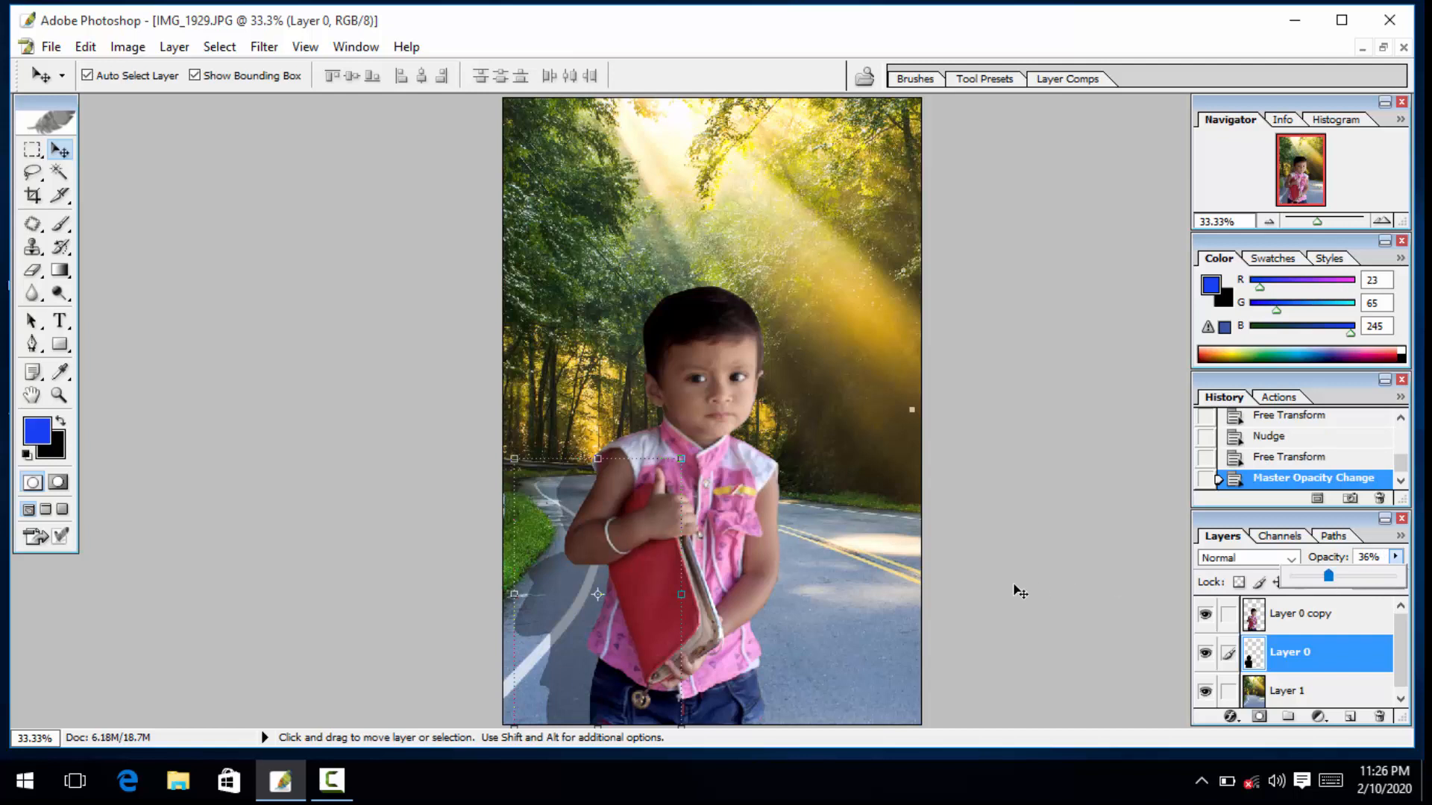
{"action": "left_click", "coordinate": [980, 586]}
{"action": "left_click", "coordinate": [1396, 583]}
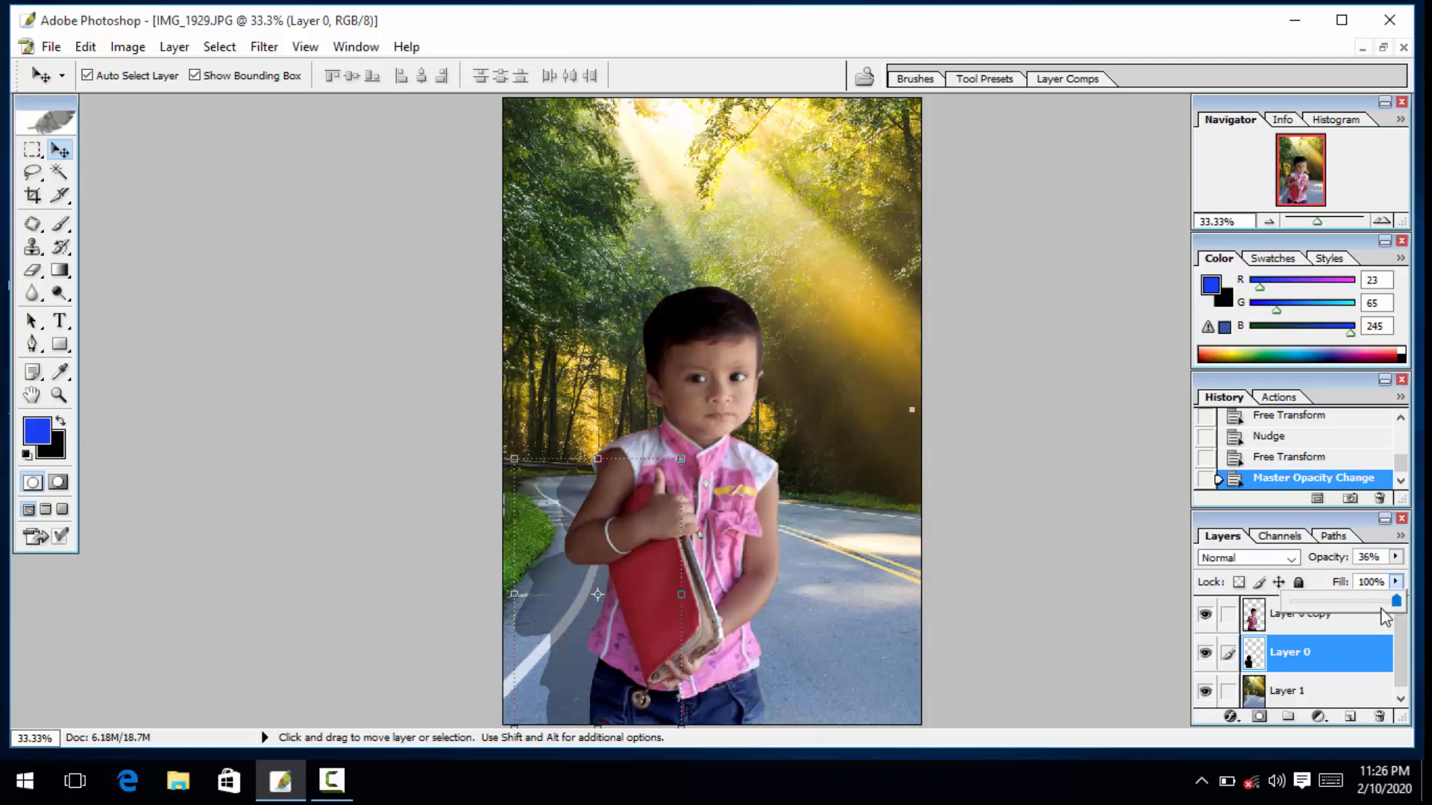
{"action": "left_click_drag", "start_coordinate": [1386, 602], "coordinate": [1366, 603]}
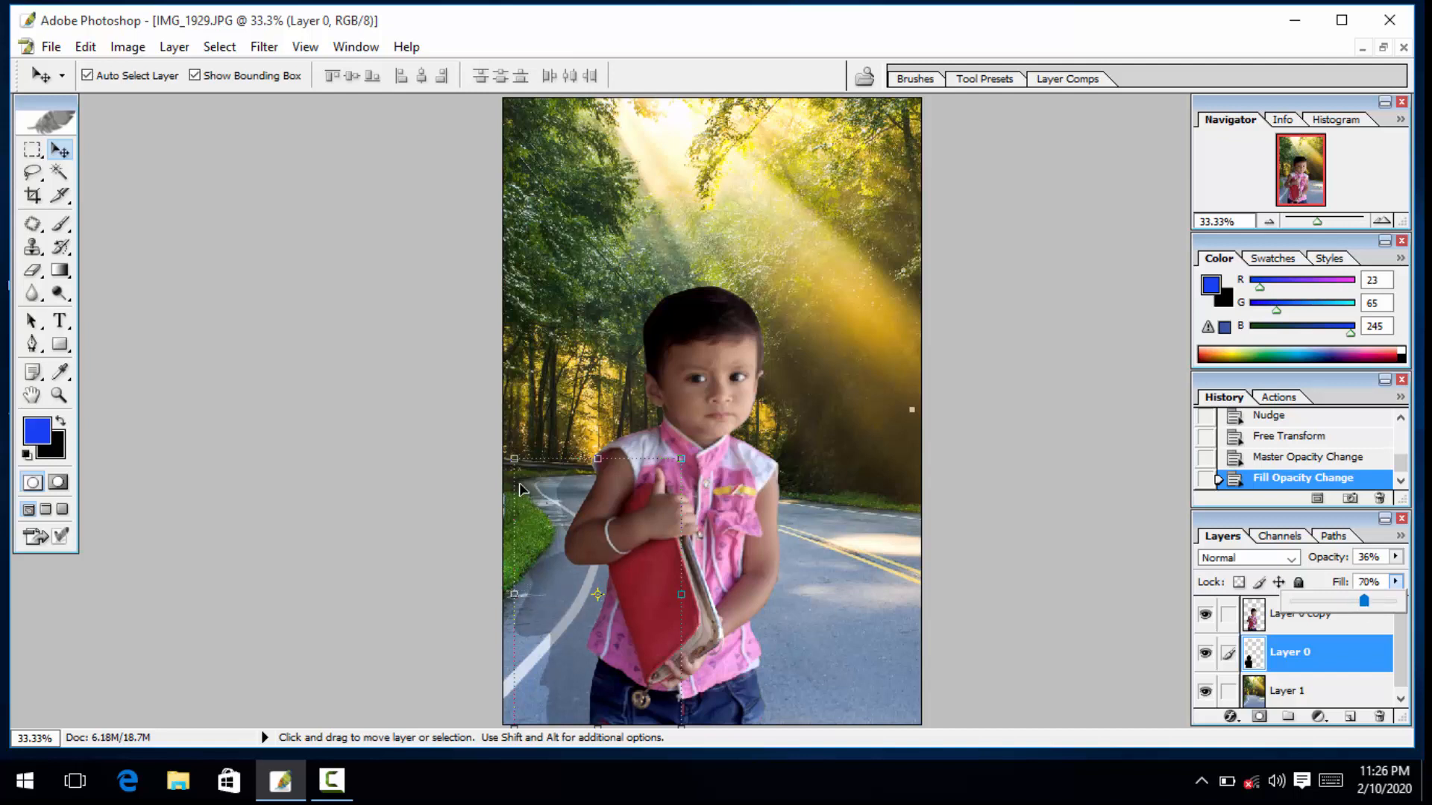
- Transform the shadow to about 88% width and 69% height with a rotation of -8 degrees, keeping it low beside the child
{"action": "left_click_drag", "start_coordinate": [513, 462], "coordinate": [523, 554]}
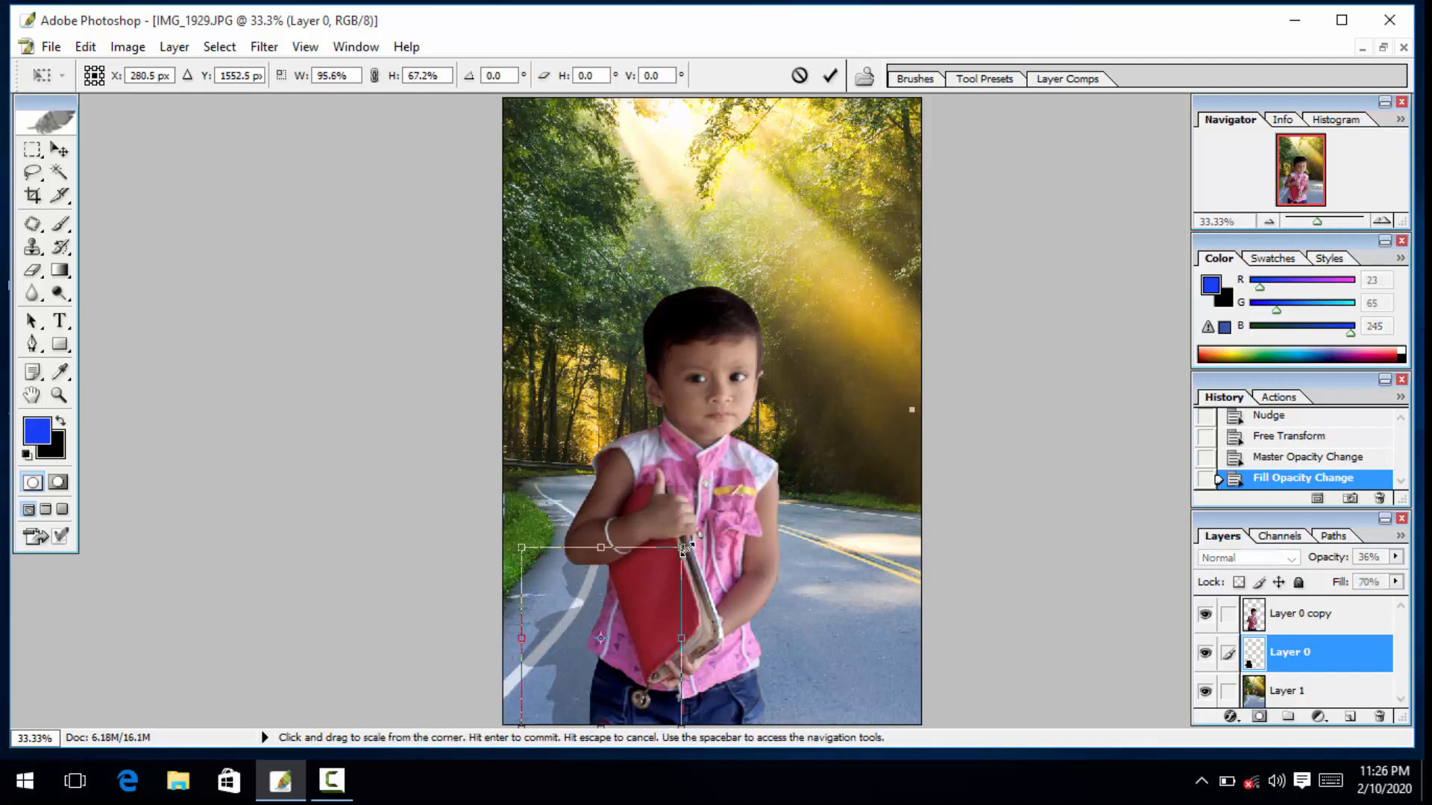
{"action": "left_click_drag", "start_coordinate": [685, 549], "coordinate": [678, 529]}
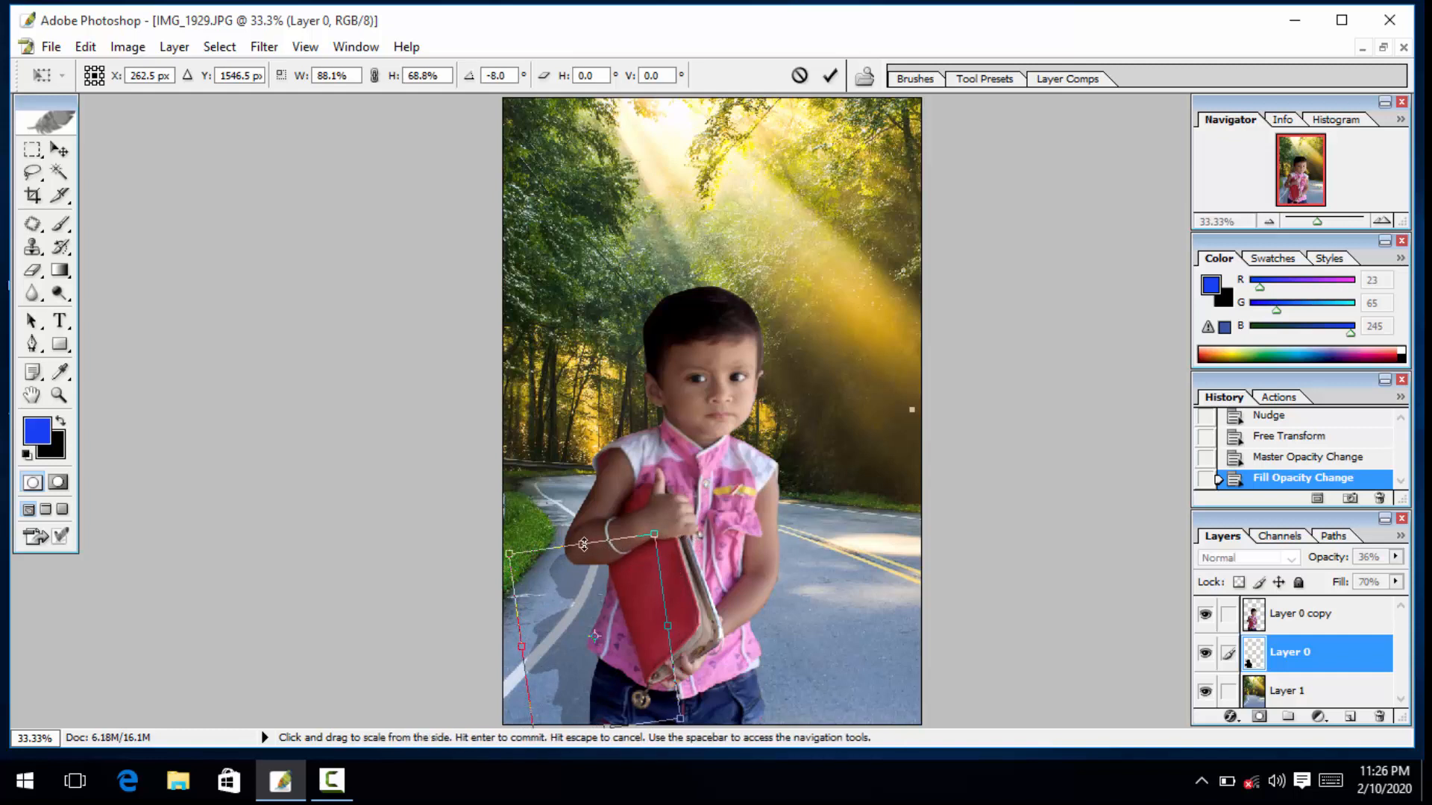
{"action": "left_click_drag", "start_coordinate": [583, 544], "coordinate": [583, 538]}
{"action": "key", "text": "Return"}
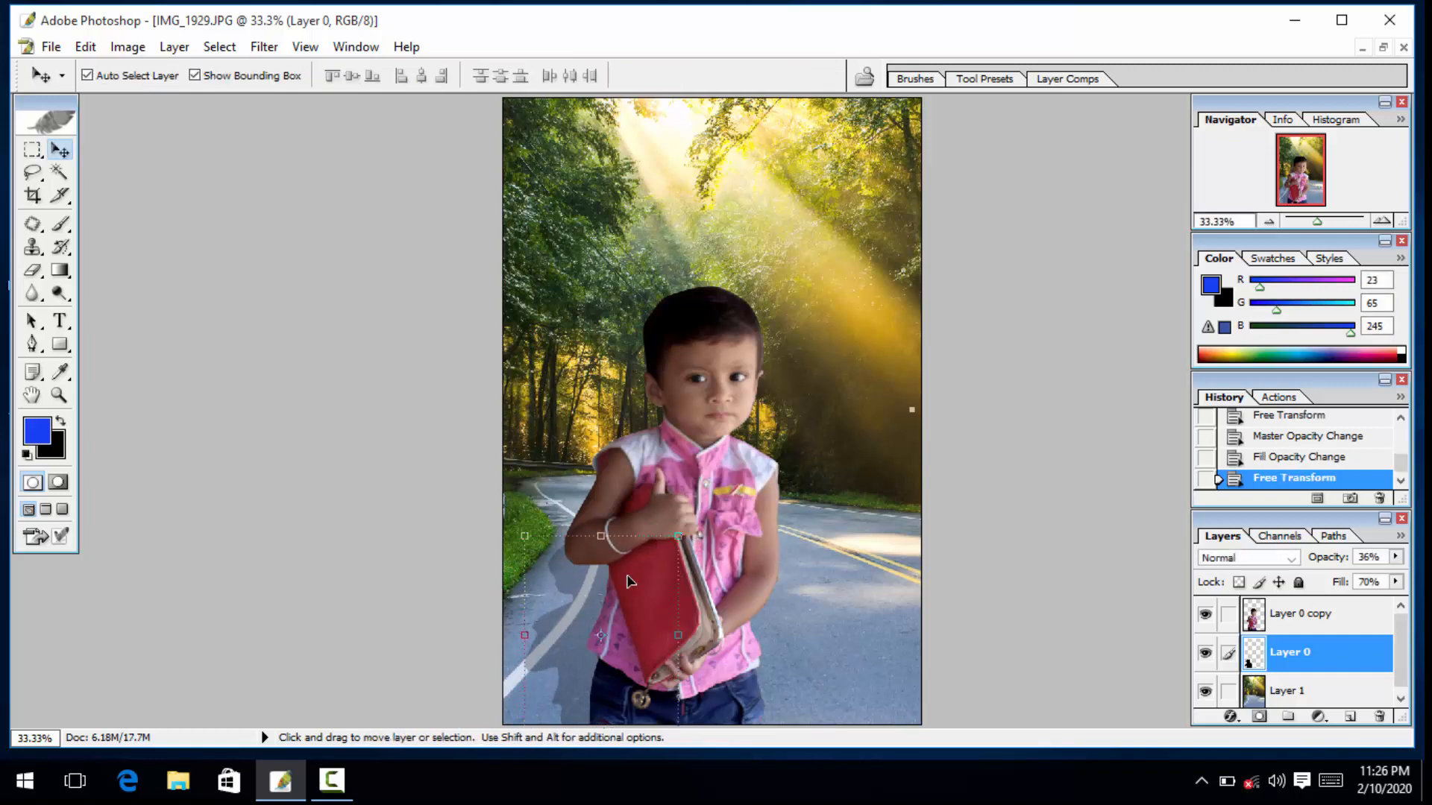
{"action": "left_click", "coordinate": [873, 639]}
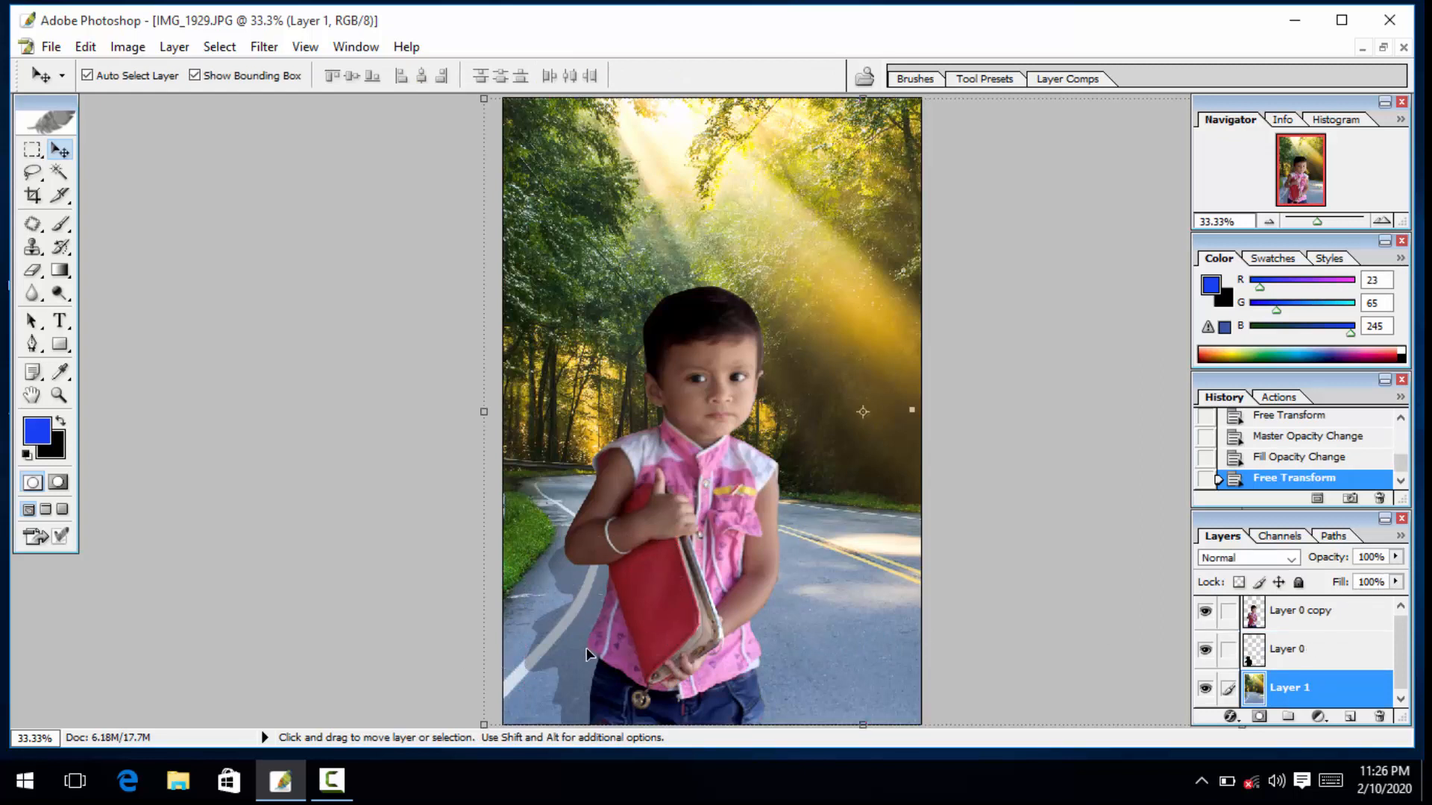
{"action": "left_click", "coordinate": [349, 780]}
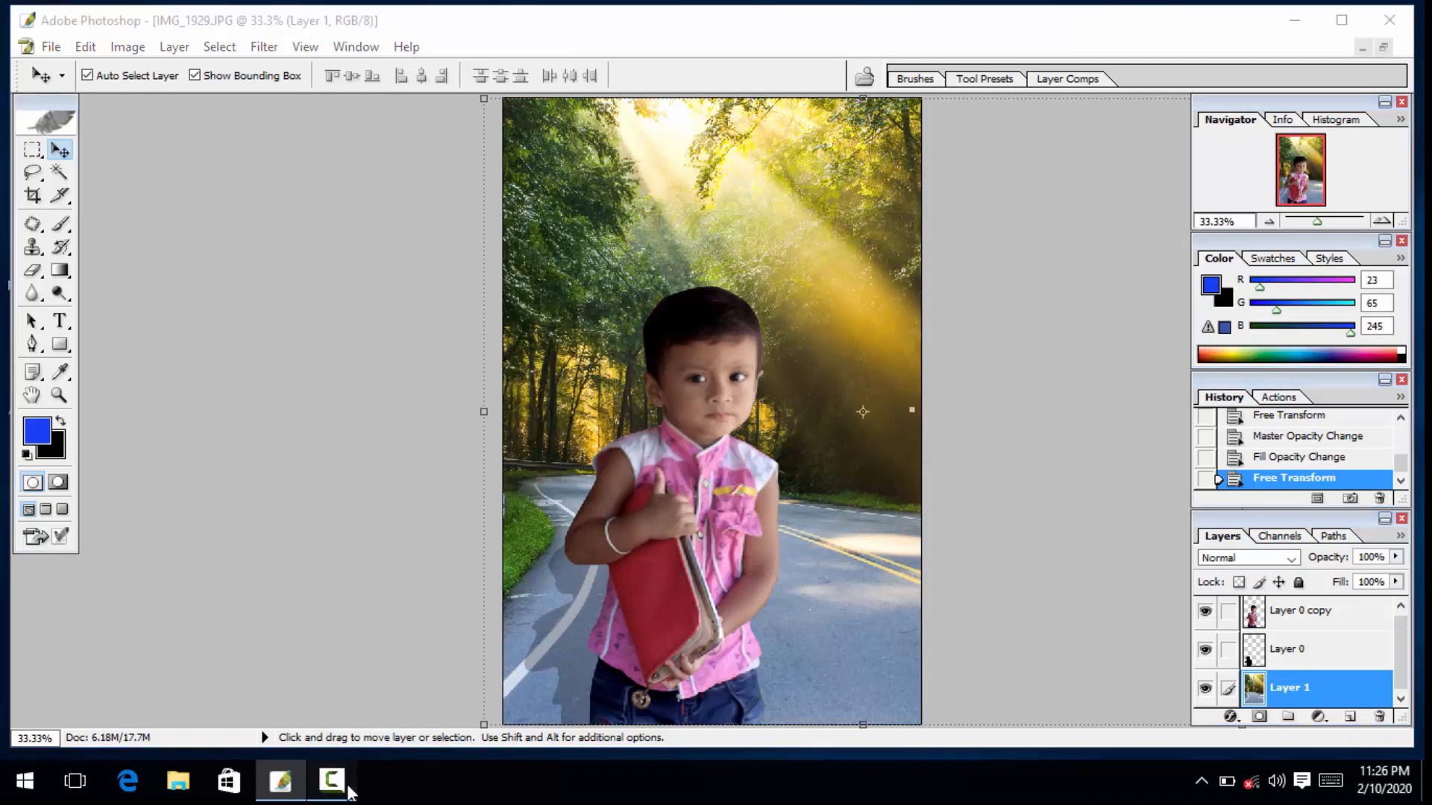
{"action": "left_click", "coordinate": [1376, 626]}
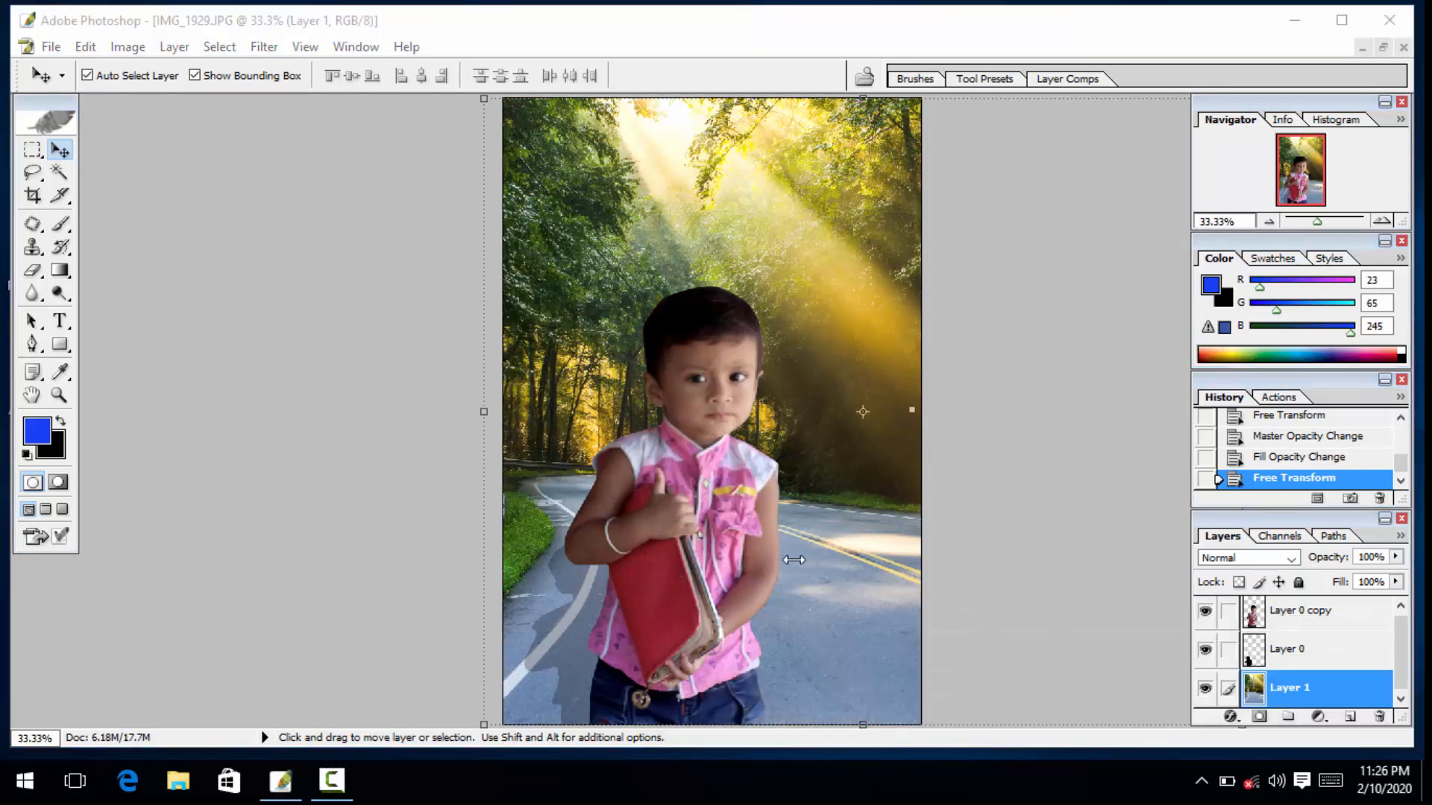
{"action": "left_click", "coordinate": [574, 643]}
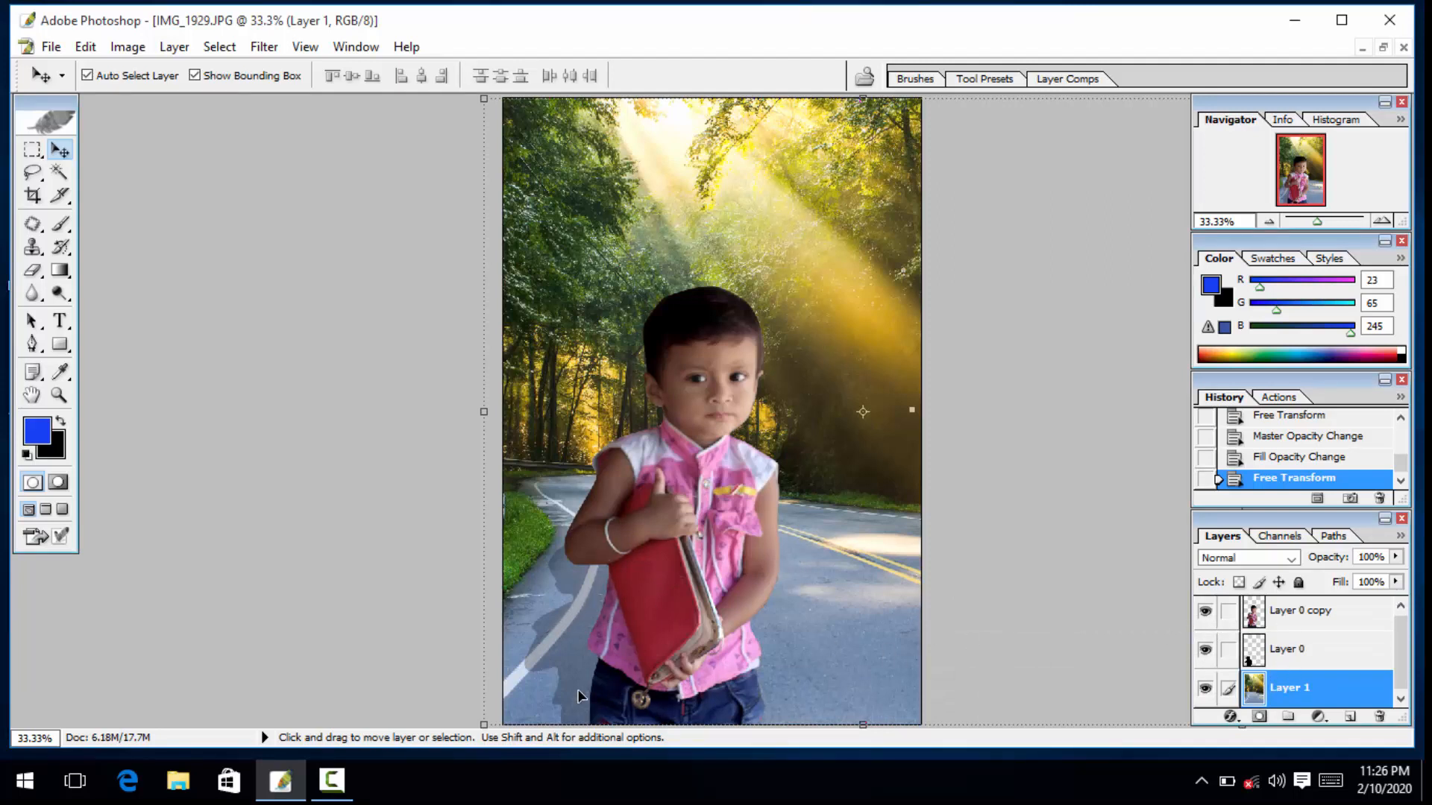
- Set the shadow layer's fill to 91% and its opacity to 32%
{"action": "left_click", "coordinate": [1286, 650]}
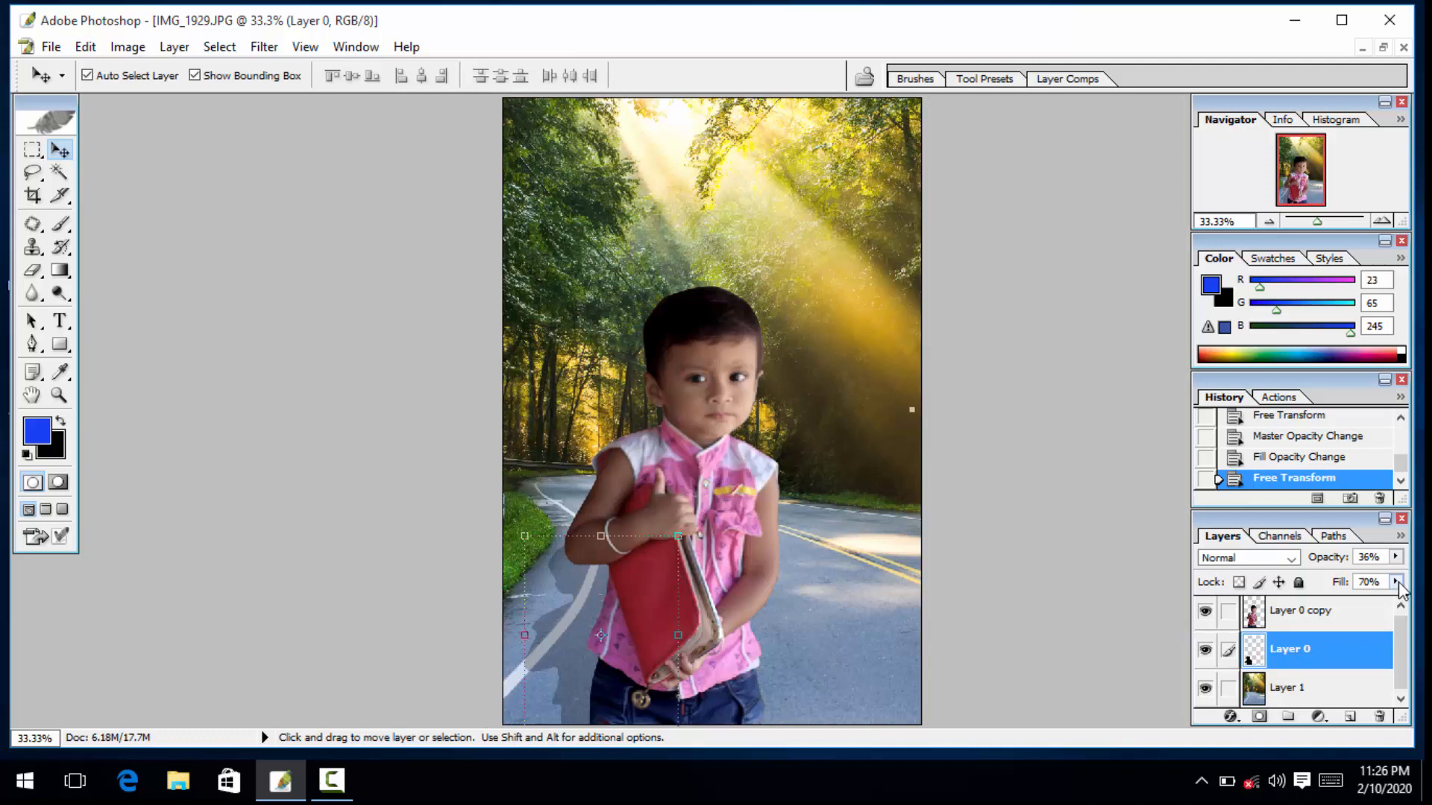
{"action": "left_click", "coordinate": [1395, 581]}
{"action": "left_click", "coordinate": [1388, 602]}
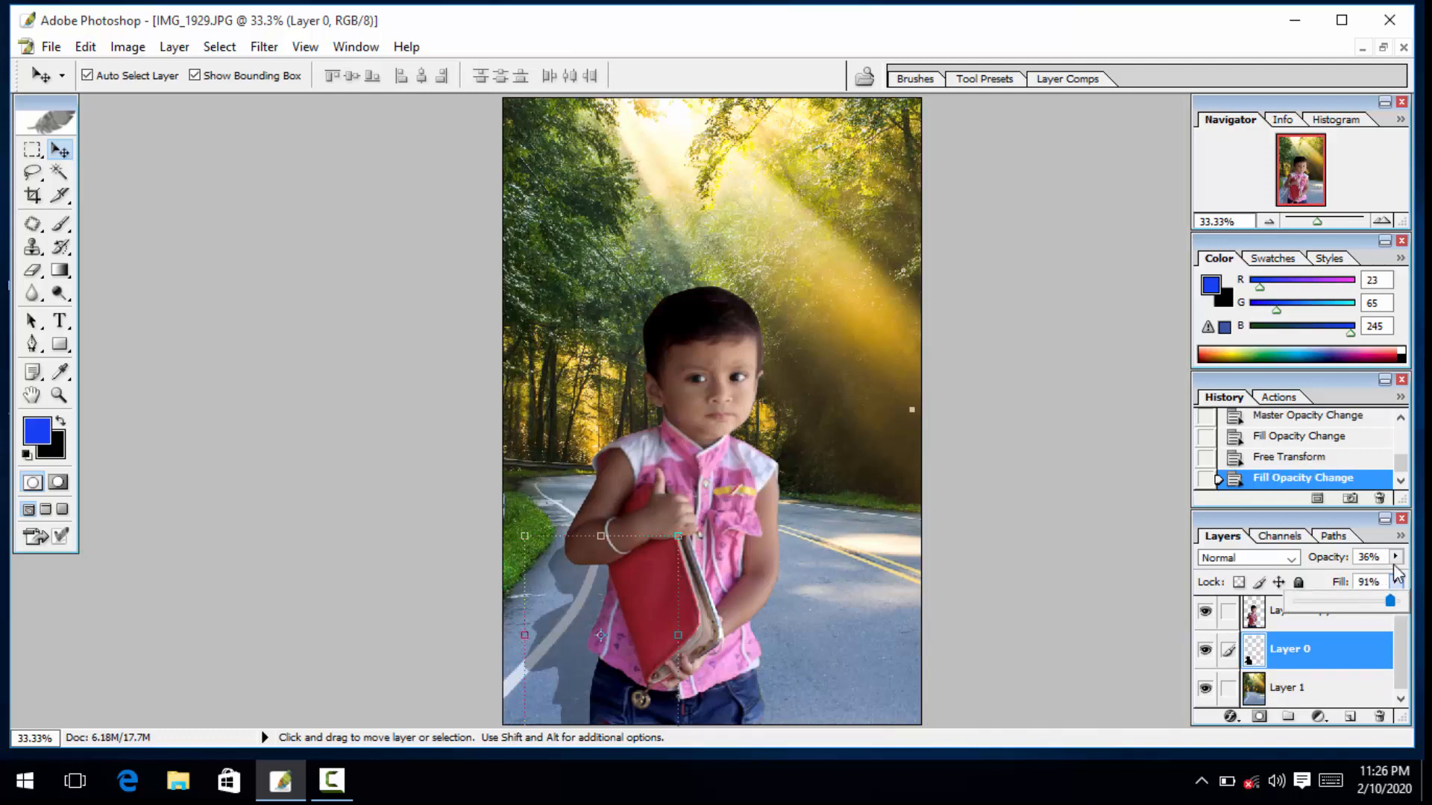
{"action": "left_click", "coordinate": [1395, 557]}
{"action": "left_click_drag", "start_coordinate": [1347, 582], "coordinate": [1328, 583]}
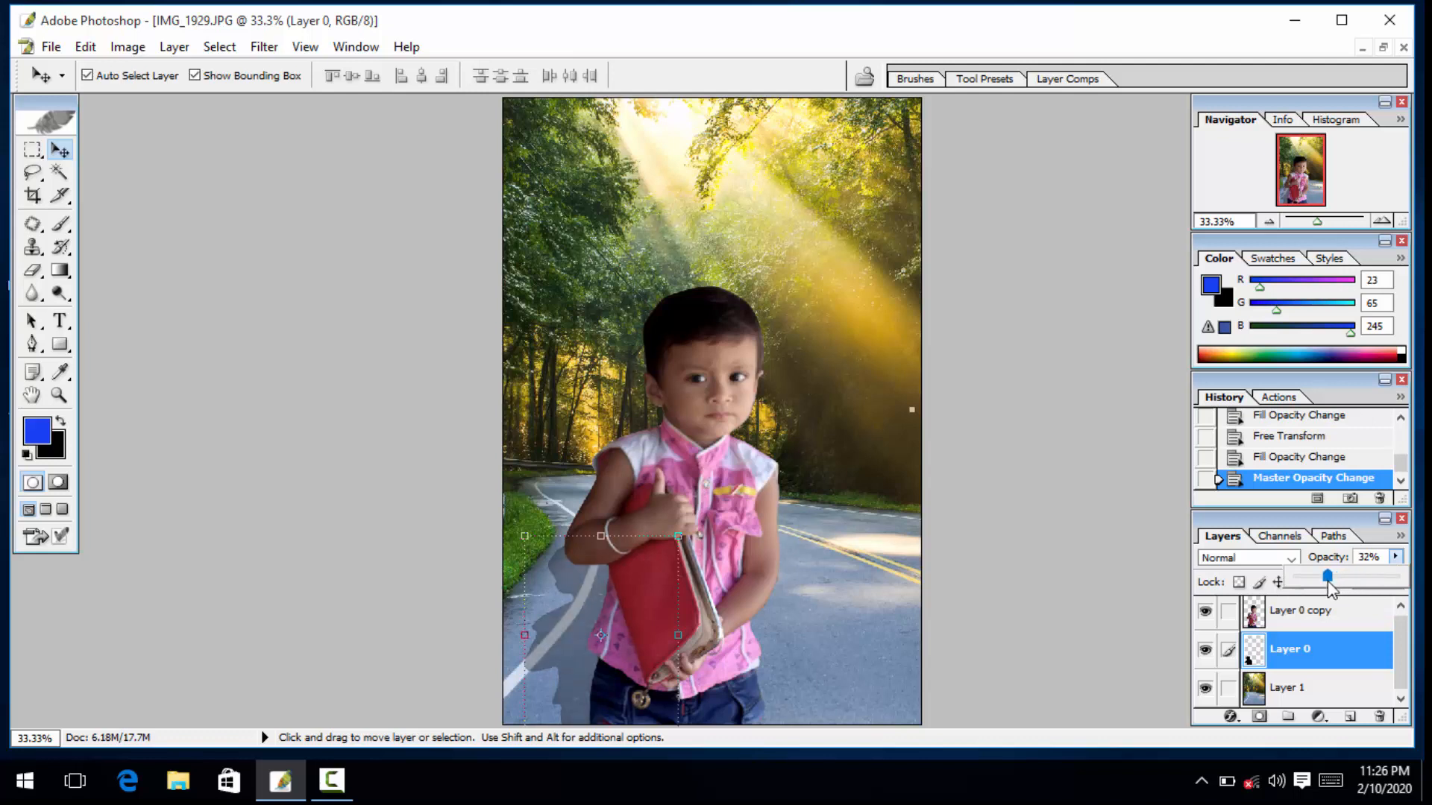
{"action": "left_click", "coordinate": [1036, 680]}
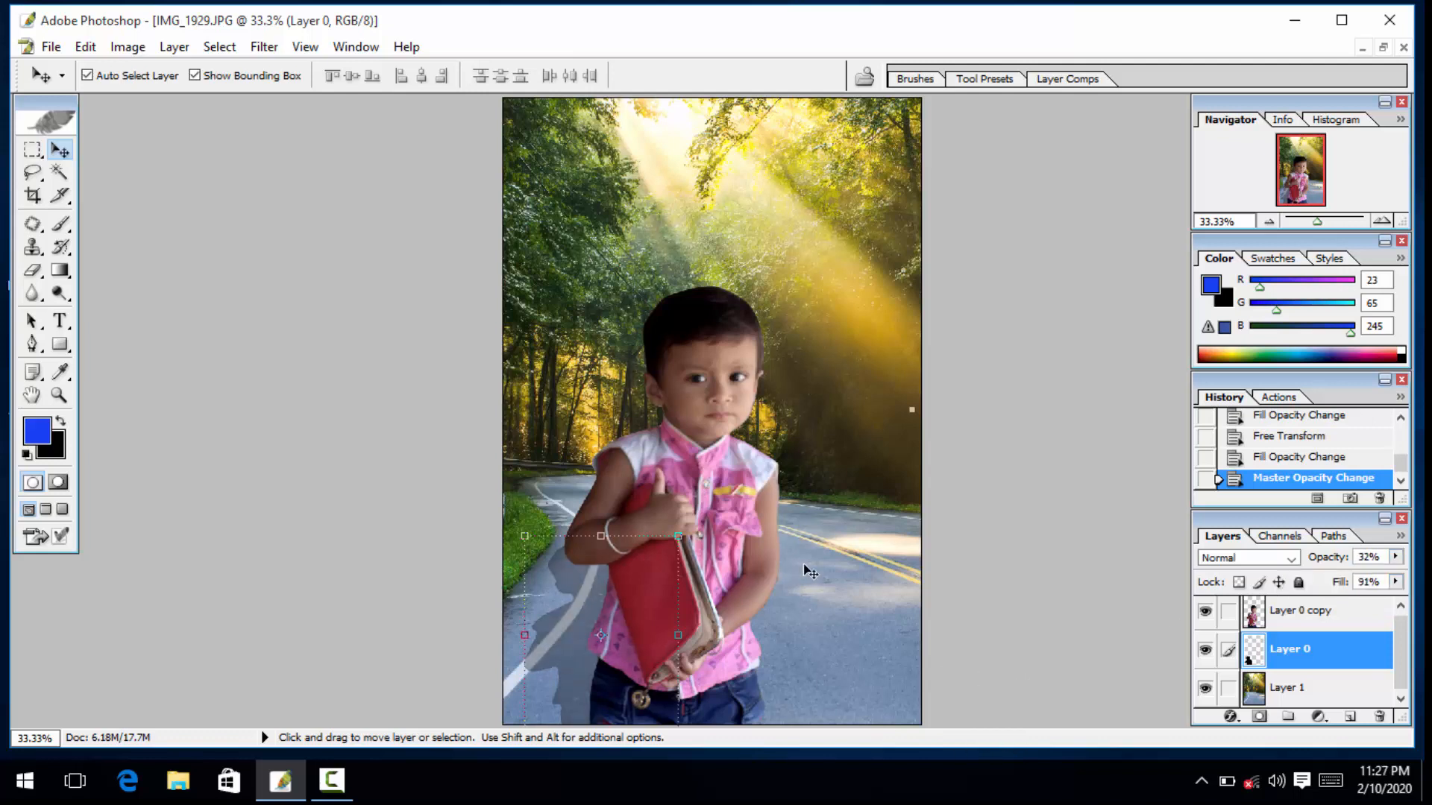